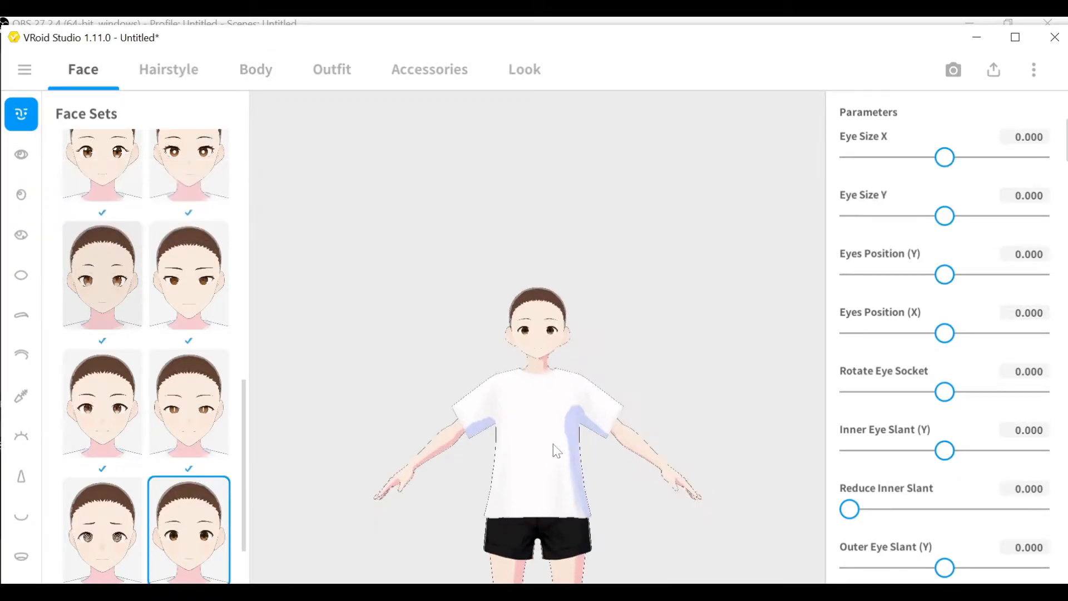
# Set Eye Size X to 0.705 and Eye Size Y to 0.552.
pyautogui.scroll(5, 553, 449)
pyautogui.moveTo(954, 167); pyautogui.dragTo(1012, 178)
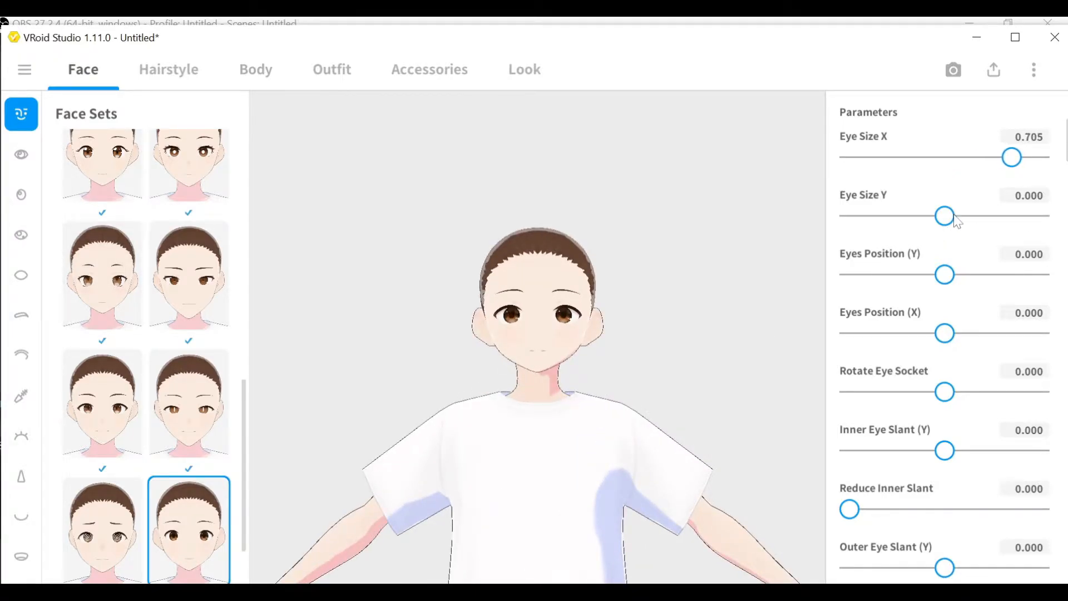
pyautogui.moveTo(956, 223); pyautogui.dragTo(1001, 231)
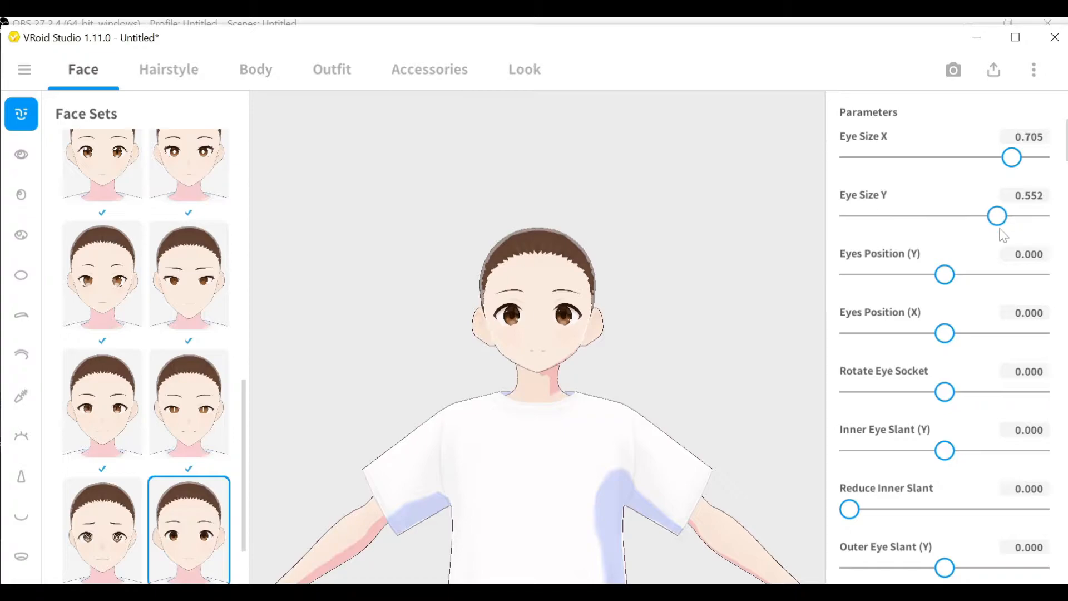
# Set Iris Size (X) to 0.781 and Iris Size (Y) to 0.899.
pyautogui.scroll(-2, 966, 301)
pyautogui.scroll(-6, 962, 312)
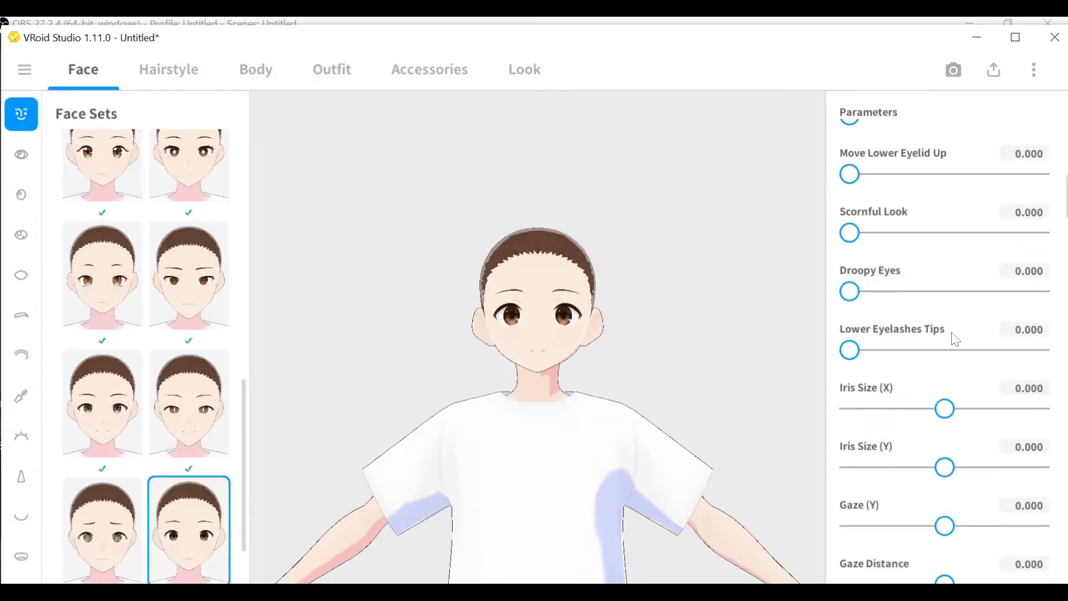
pyautogui.scroll(-1, 955, 339)
pyautogui.moveTo(948, 327); pyautogui.dragTo(1026, 340)
pyautogui.moveTo(947, 385); pyautogui.dragTo(1030, 384)
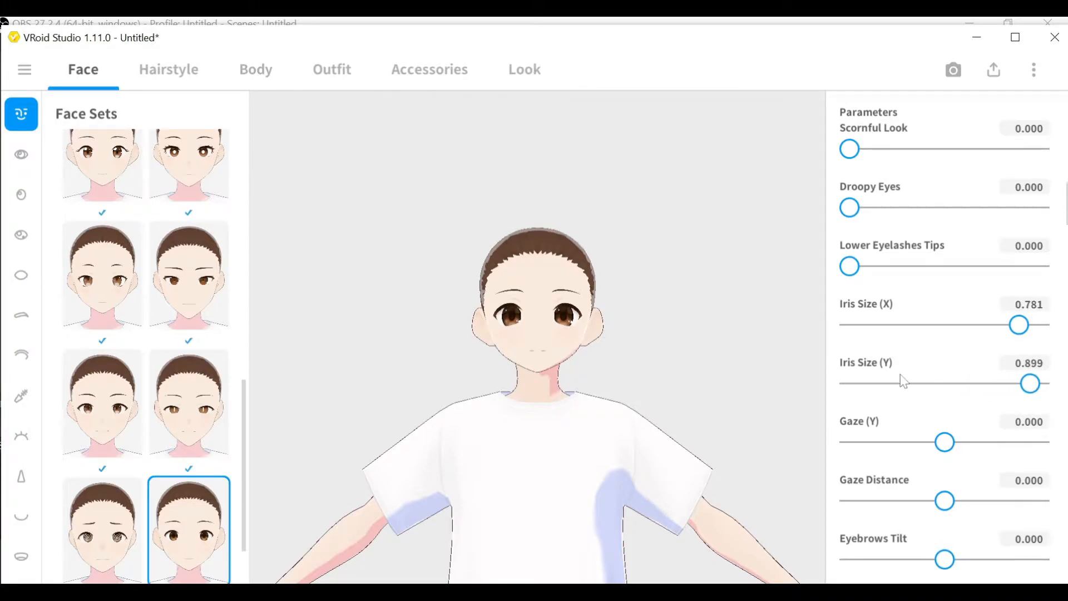
# Set the Fem Head parameter to 1.000.
pyautogui.scroll(-20, 904, 382)
pyautogui.scroll(-20, 912, 400)
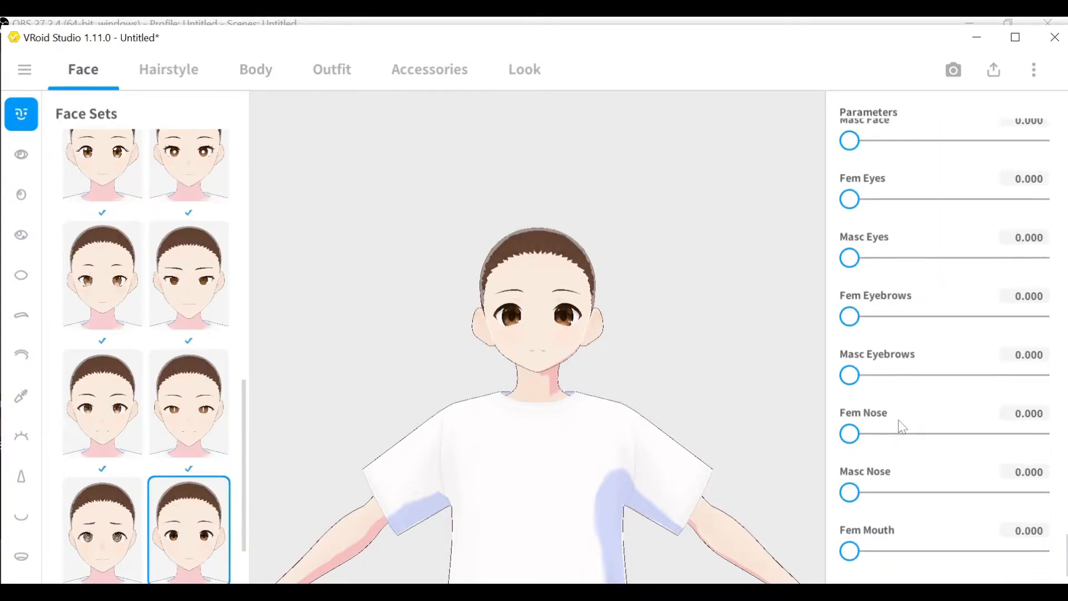
pyautogui.scroll(-5, 901, 434)
pyautogui.moveTo(850, 525); pyautogui.dragTo(1065, 532)
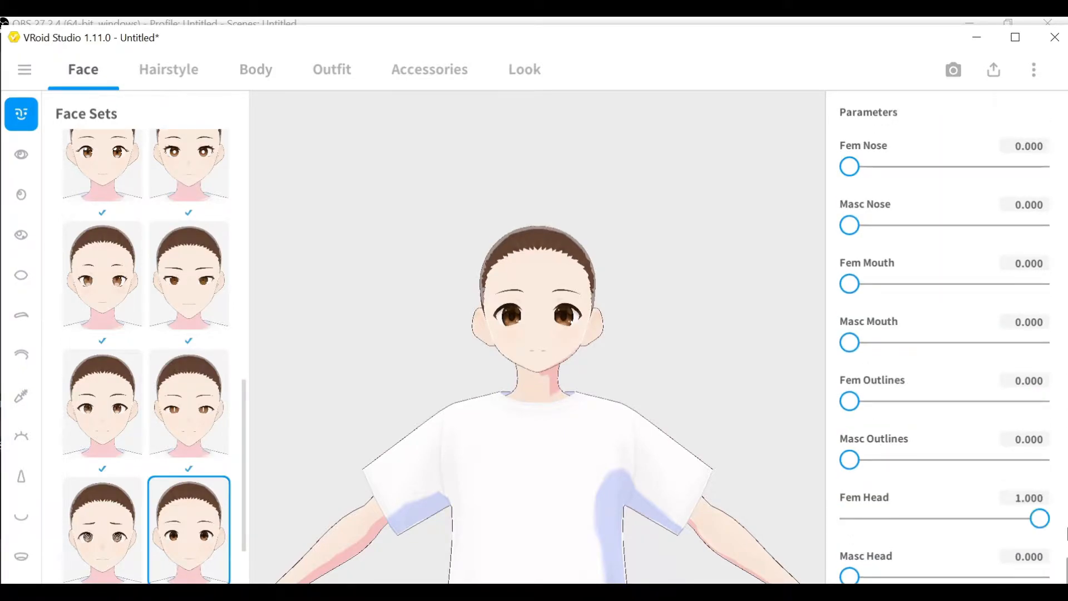
# Set Fem Outlines, Fem Mouth and Fem Nose each to 1.000.
pyautogui.moveTo(850, 401); pyautogui.dragTo(1060, 397)
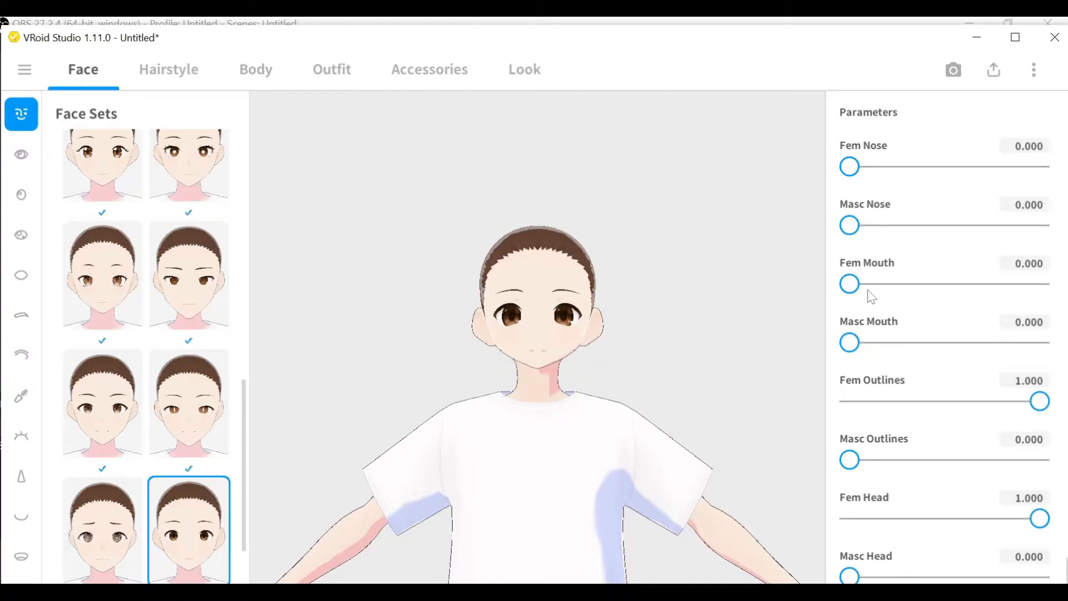
pyautogui.moveTo(917, 297); pyautogui.dragTo(1041, 302)
pyautogui.moveTo(849, 167); pyautogui.dragTo(1062, 253)
# Set Fem Eyebrows to 1.000 and raise Fem Eyes to its maximum.
pyautogui.scroll(3, 1001, 370)
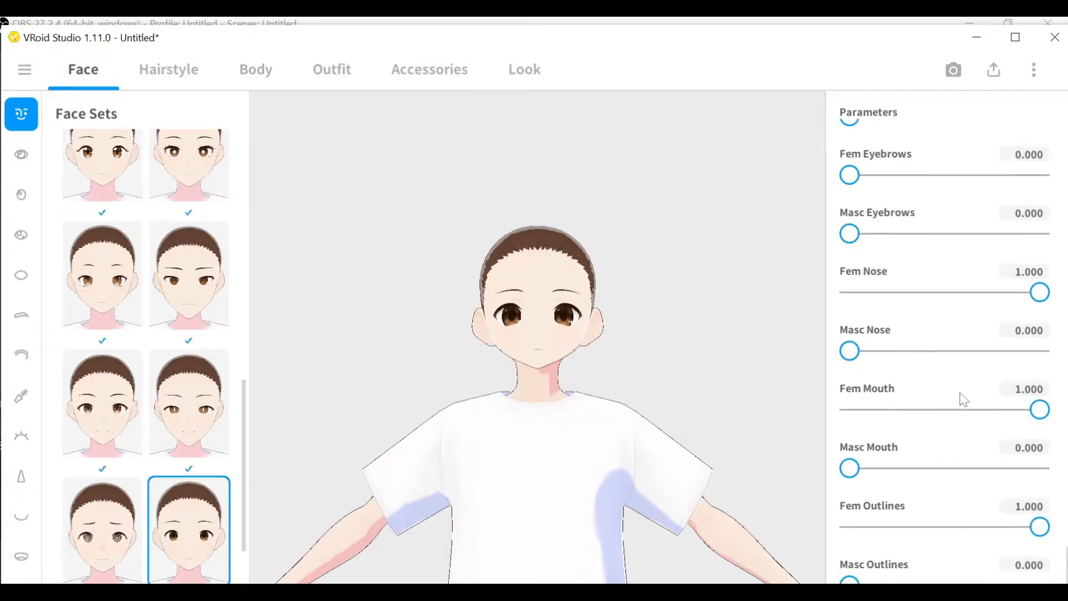
pyautogui.scroll(1, 924, 396)
pyautogui.moveTo(851, 218); pyautogui.dragTo(1055, 235)
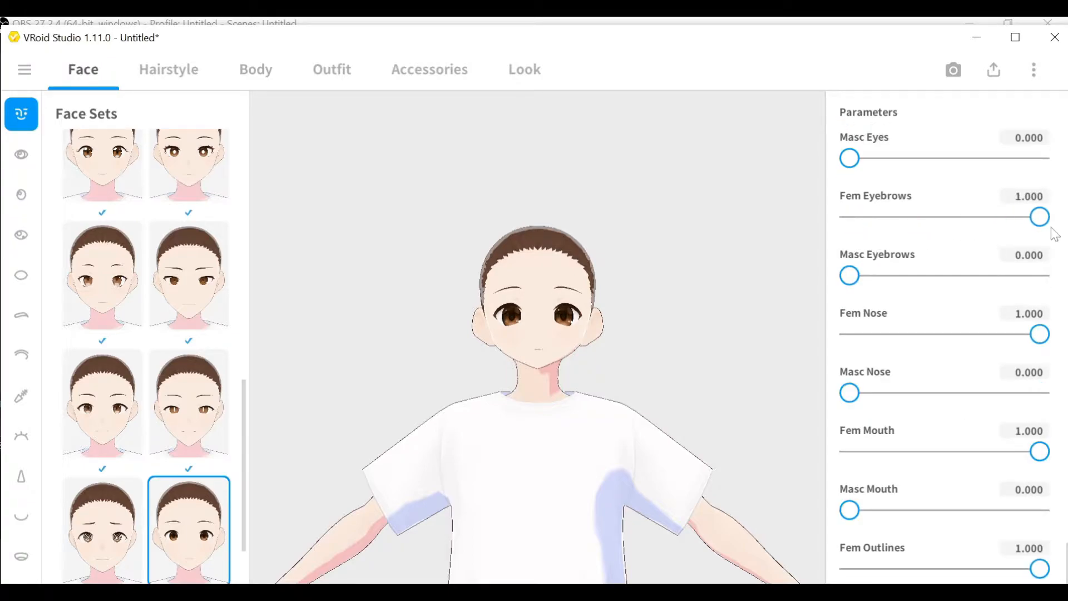
pyautogui.scroll(2, 937, 301)
pyautogui.moveTo(849, 188); pyautogui.dragTo(1045, 192)
pyautogui.scroll(5, 936, 331)
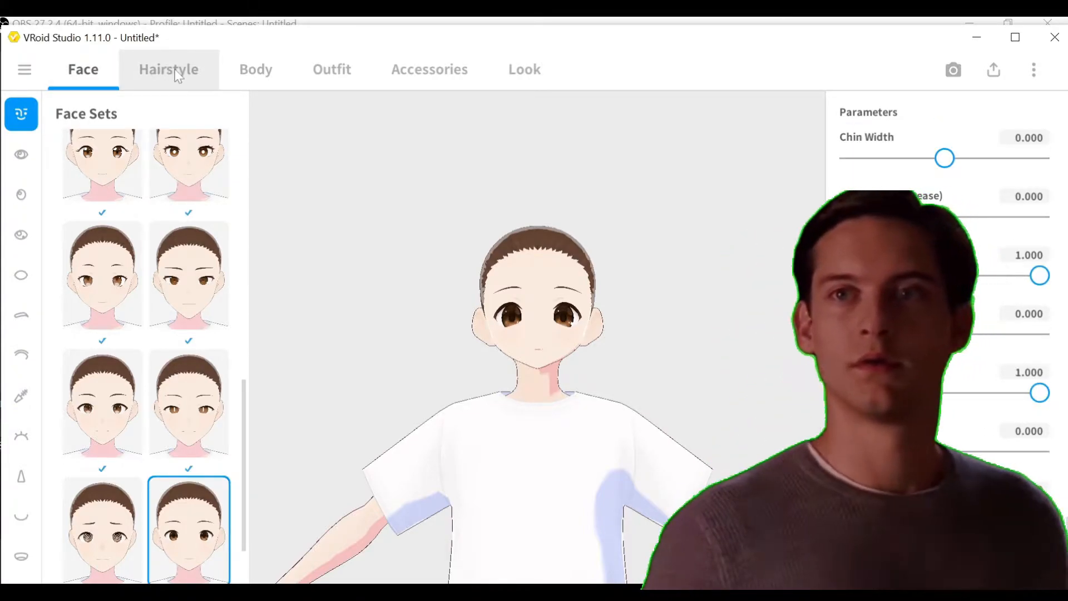
# Open the body settings and raise one of the chest shape parameter sliders.
pyautogui.click(256, 73)
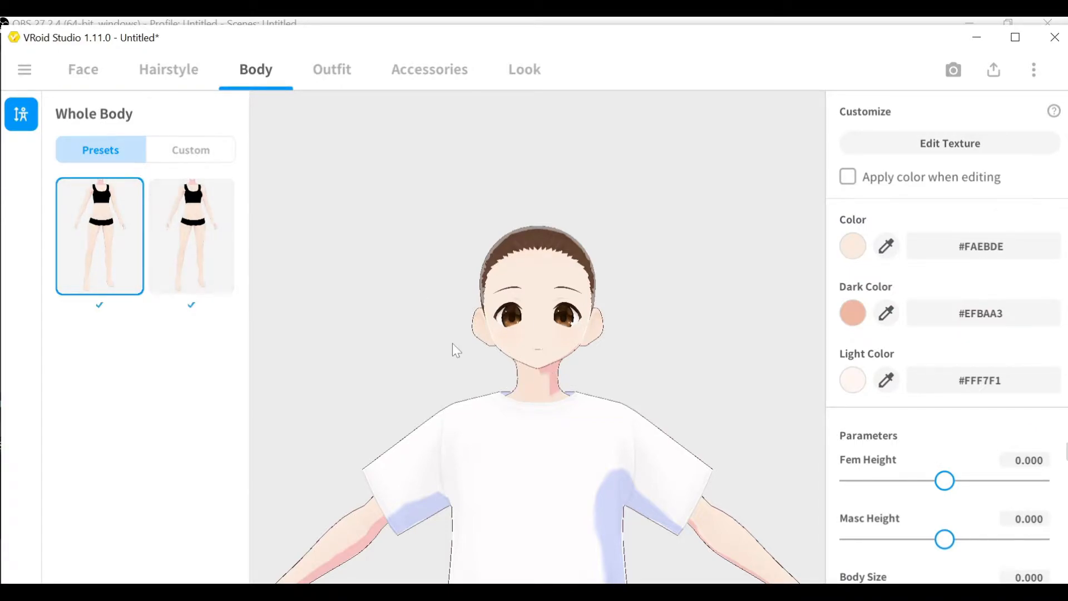
pyautogui.scroll(-5, 431, 339)
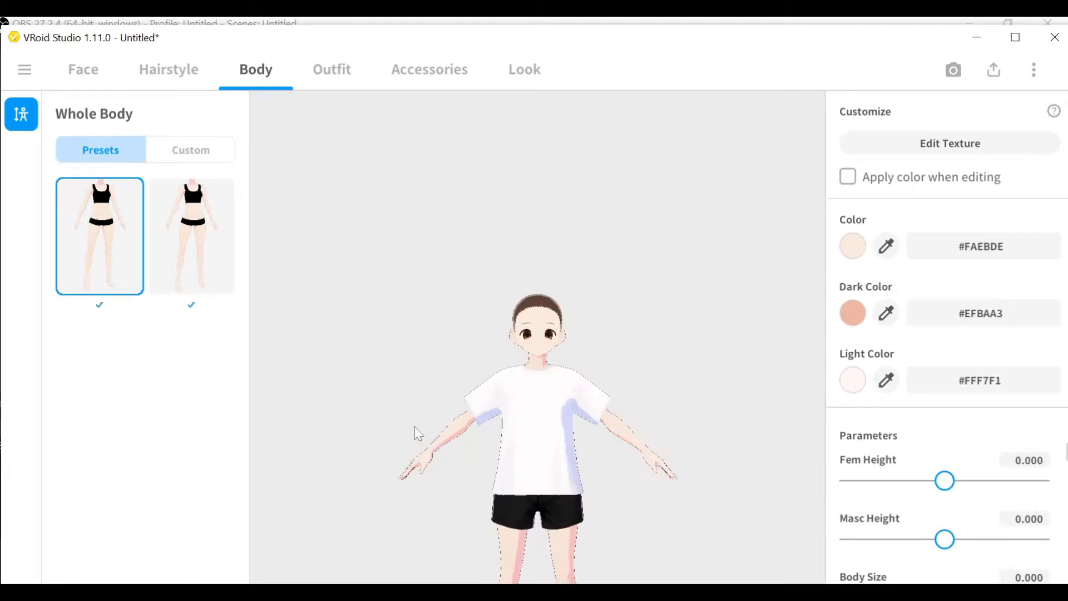
pyautogui.moveTo(418, 439); pyautogui.dragTo(424, 286, button='middle')
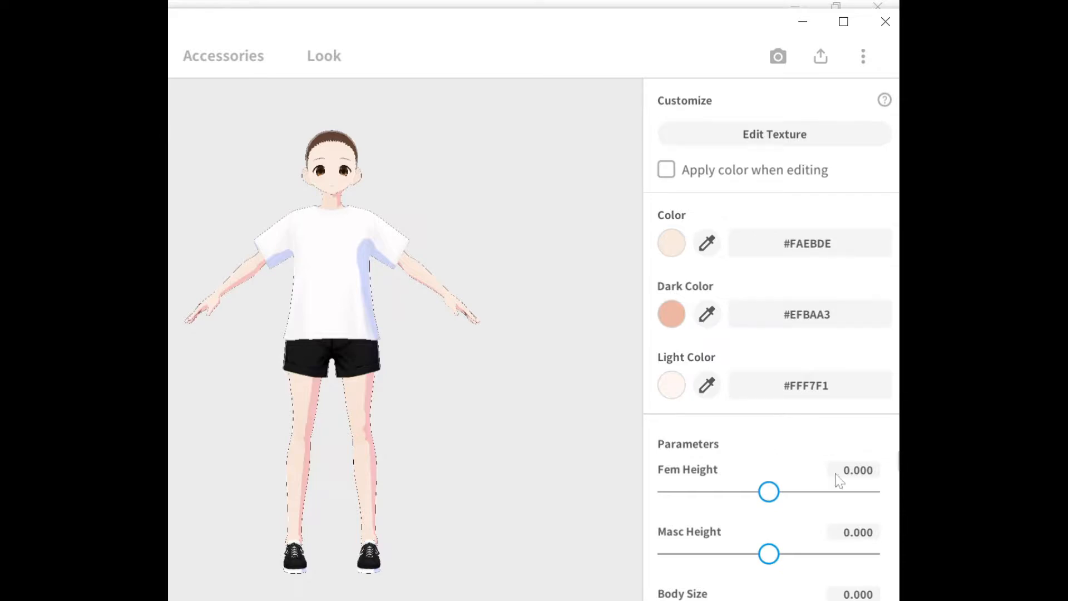
pyautogui.scroll(-15, 779, 493)
pyautogui.scroll(-2, 769, 485)
pyautogui.scroll(2, 770, 486)
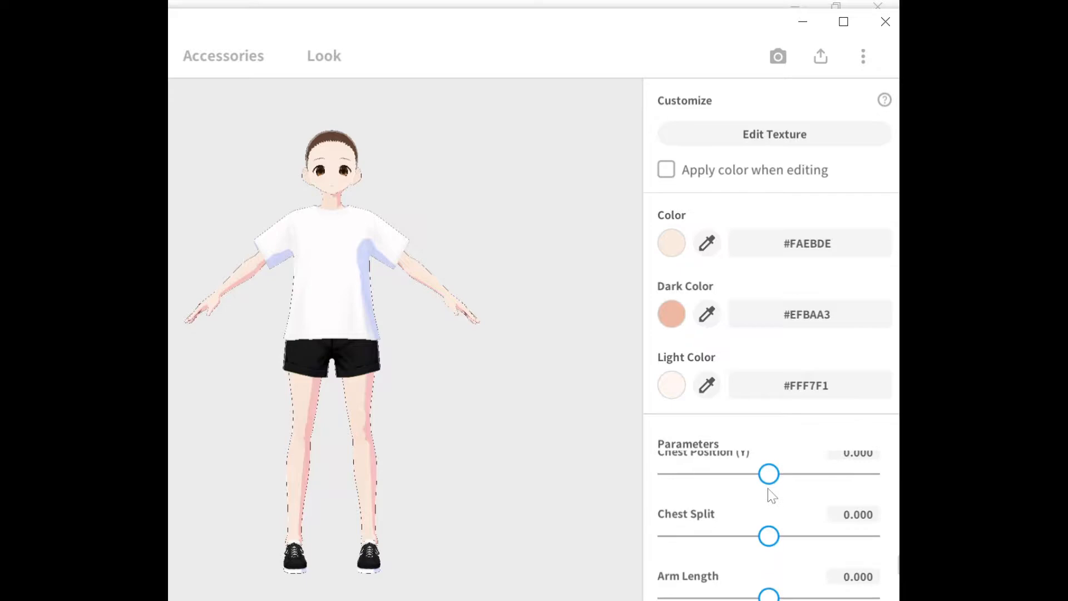
pyautogui.scroll(1, 772, 495)
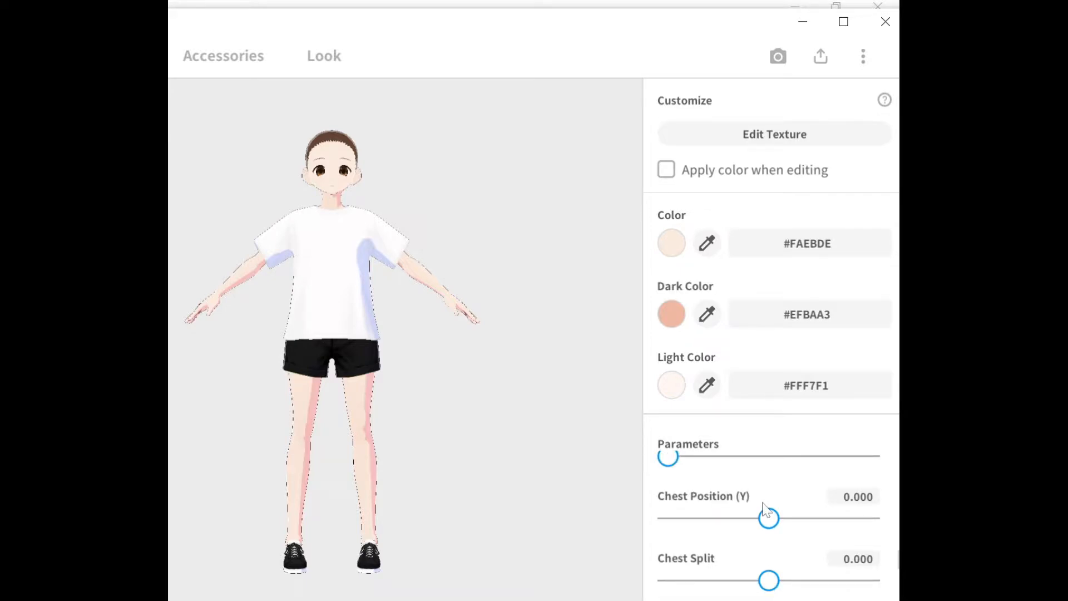
pyautogui.scroll(2, 766, 509)
pyautogui.moveTo(771, 486); pyautogui.dragTo(846, 500)
# Set Waist Width to 1.000.
pyautogui.scroll(-8, 806, 489)
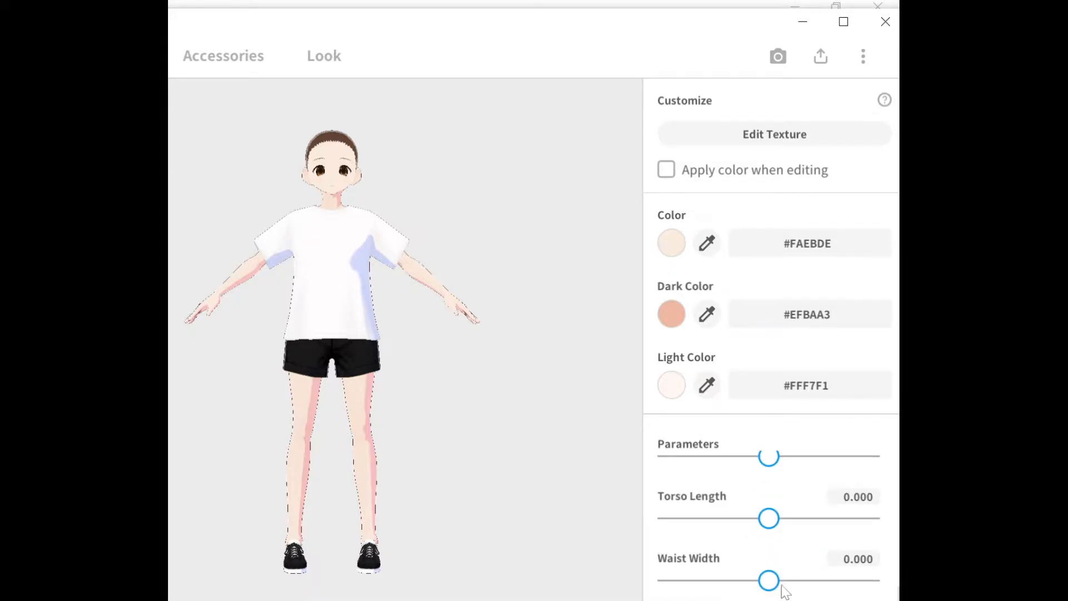
pyautogui.moveTo(769, 581); pyautogui.dragTo(869, 580)
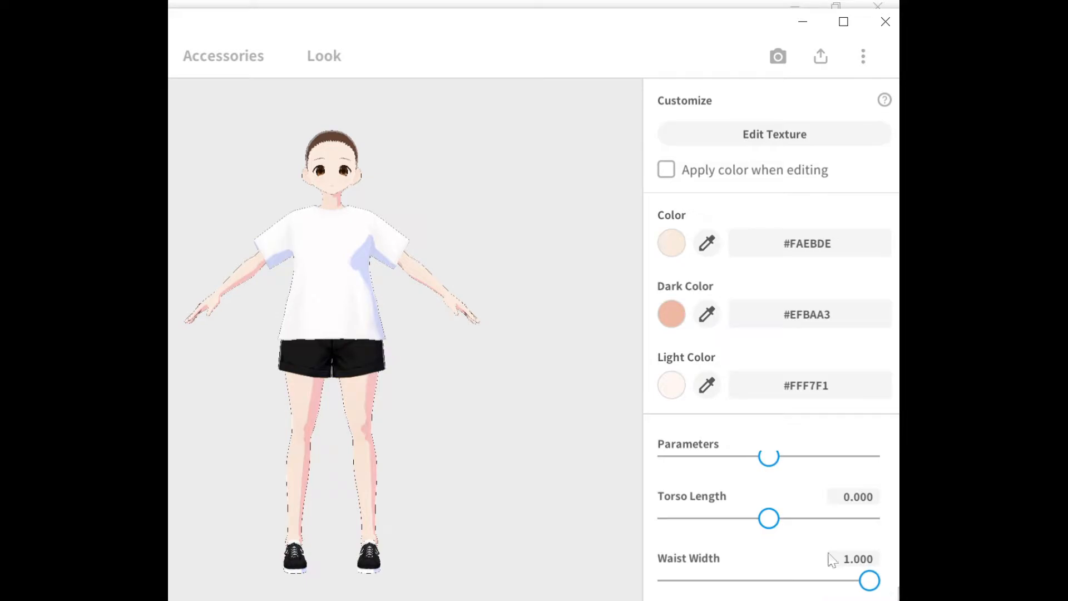
pyautogui.scroll(-5, 806, 529)
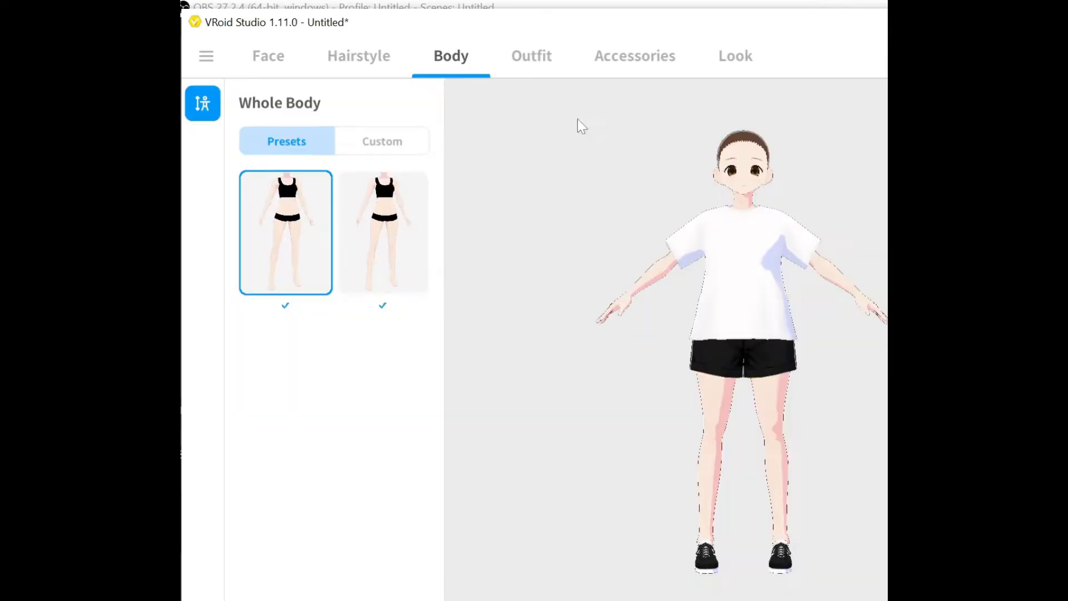
# Remove the top from the outfit by choosing the empty Tops preset.
pyautogui.click(538, 66)
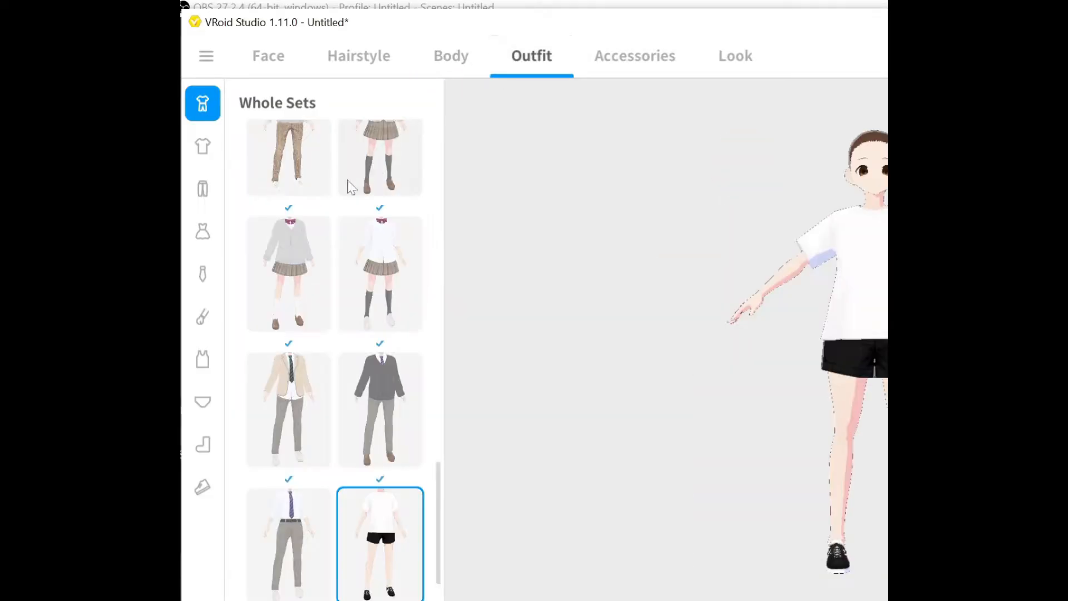
pyautogui.moveTo(438, 488); pyautogui.dragTo(211, 160)
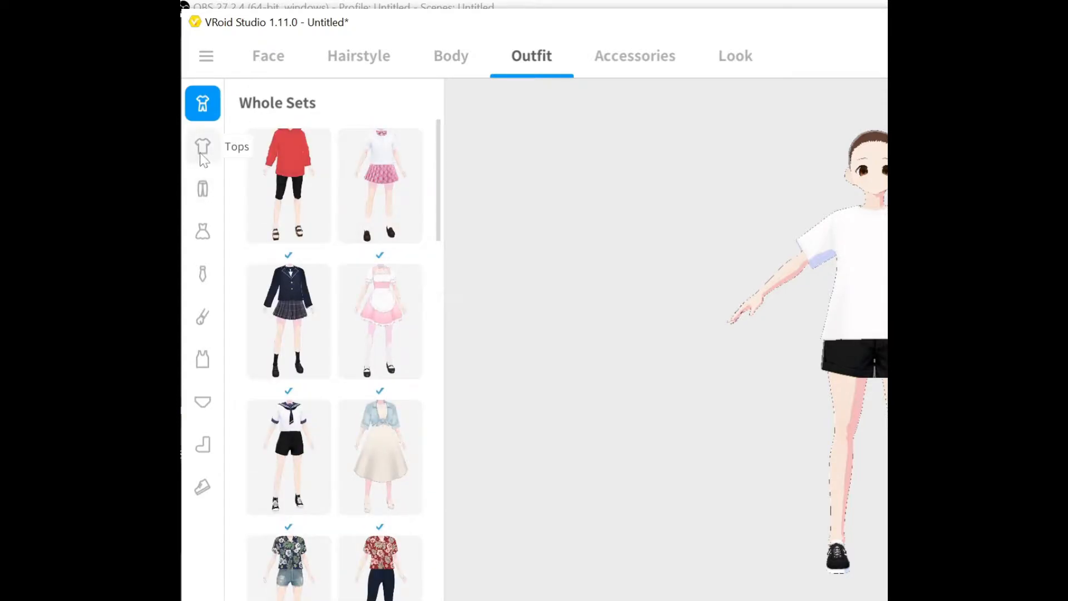
pyautogui.click(203, 147)
pyautogui.moveTo(438, 582); pyautogui.dragTo(404, 176)
pyautogui.click(274, 202)
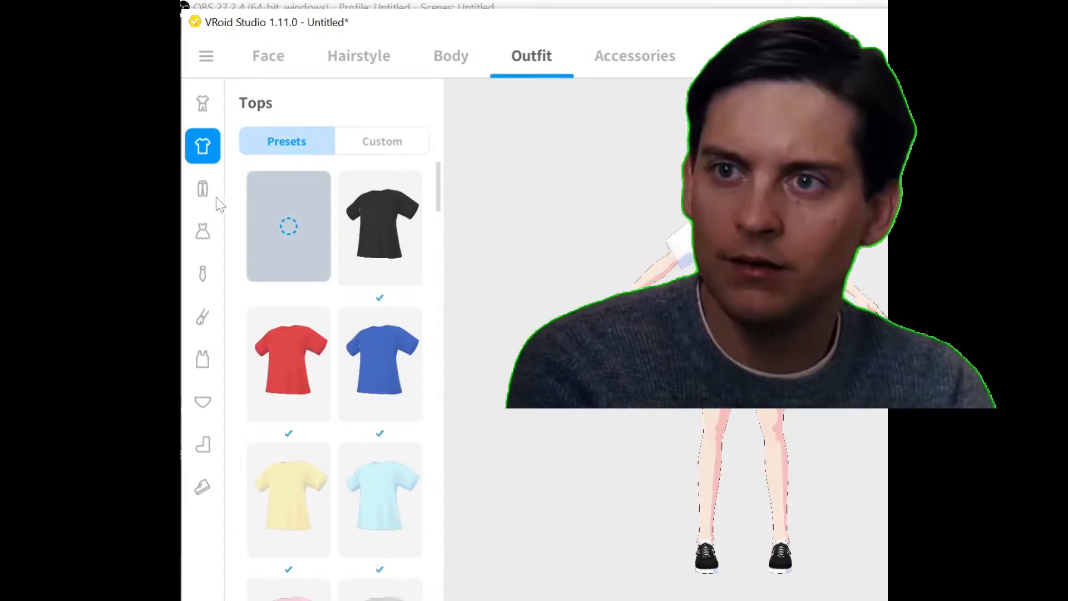
# Remove the bottoms and switch the inner bottom to the first preset.
pyautogui.click(202, 189)
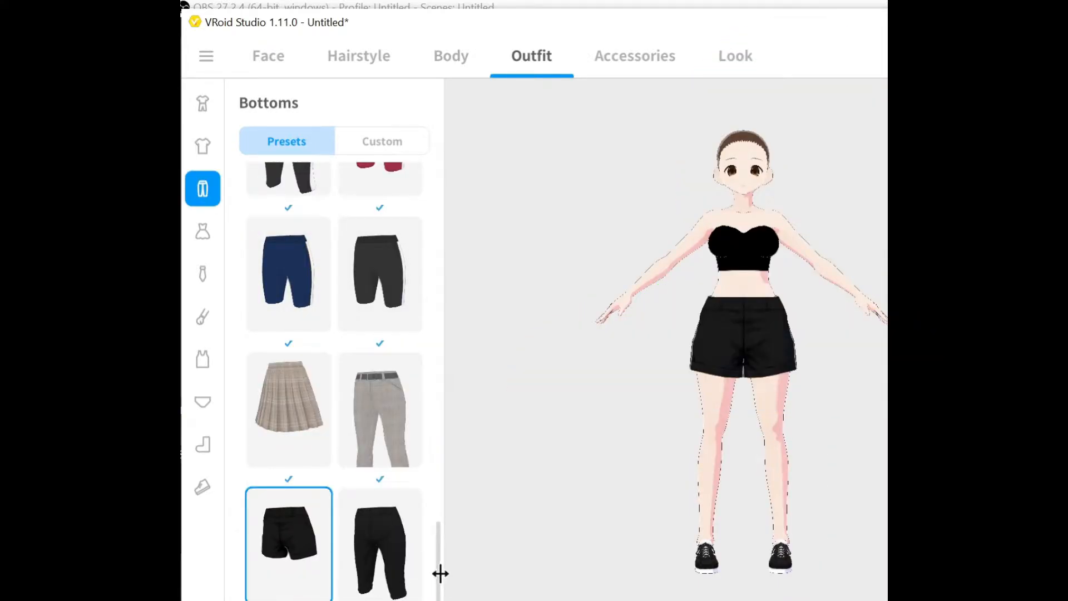
pyautogui.moveTo(439, 573); pyautogui.dragTo(428, 196)
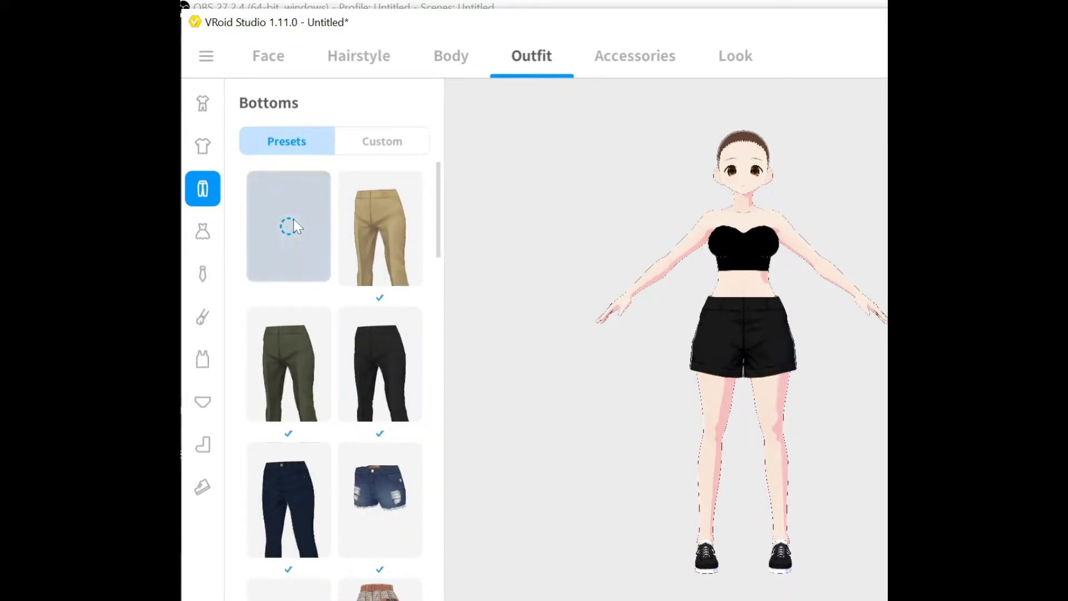
pyautogui.click(204, 401)
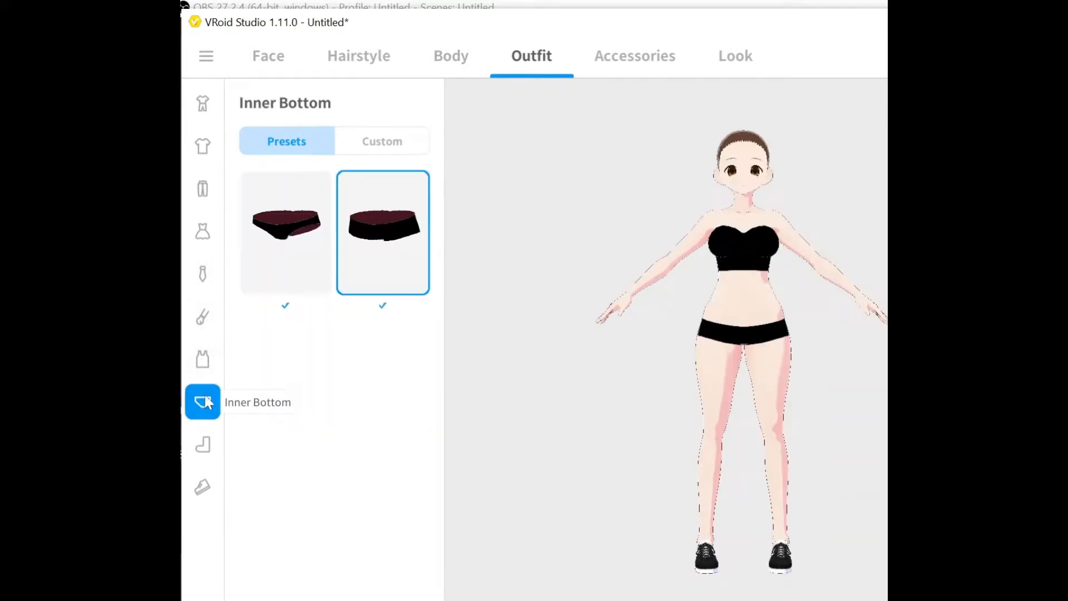
pyautogui.click(246, 259)
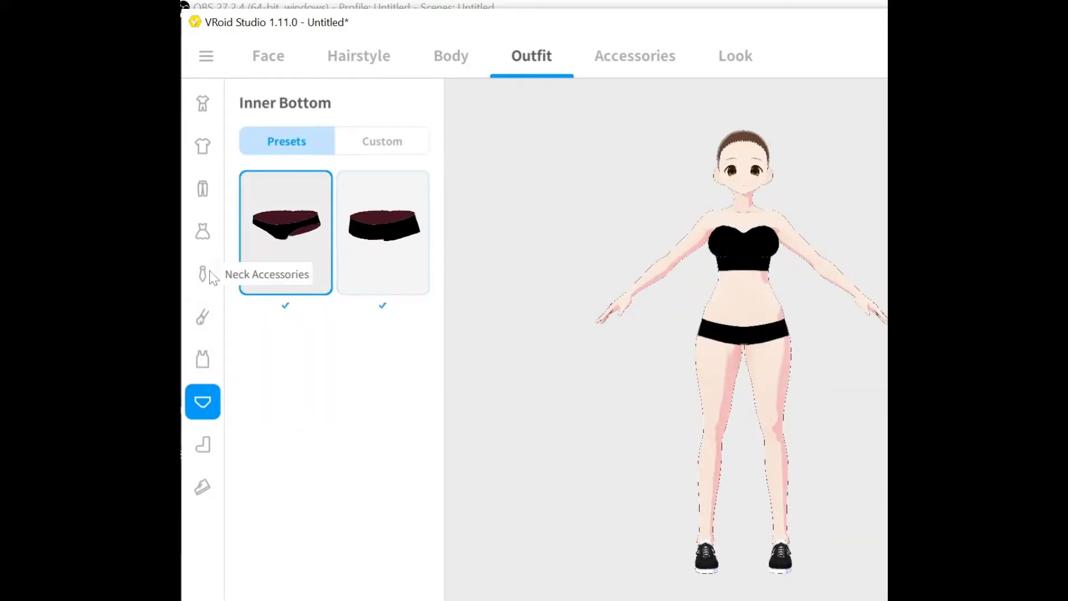
pyautogui.click(201, 360)
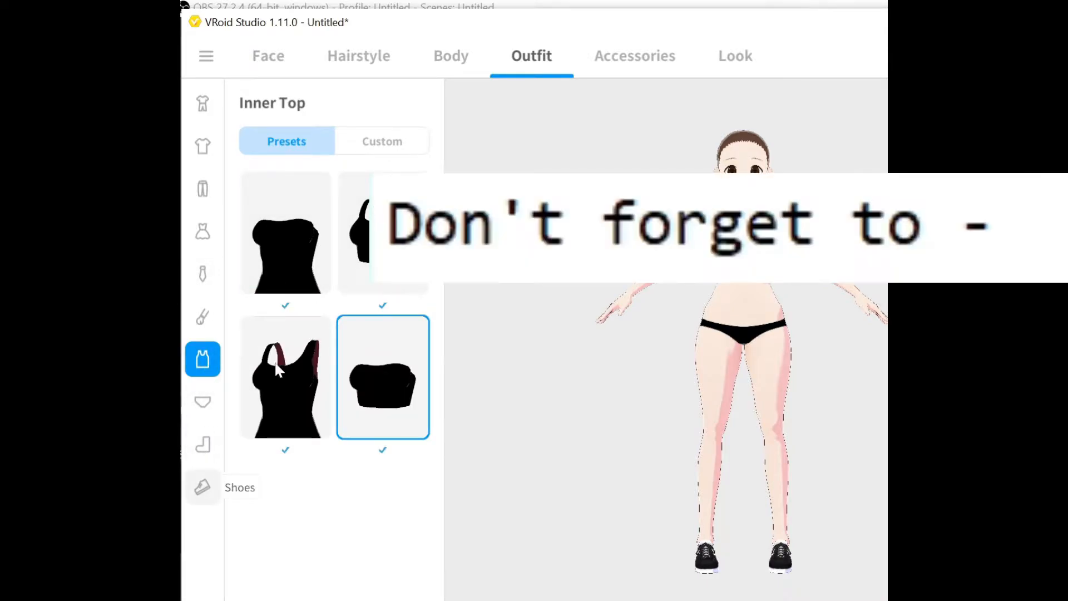
# Remove the shoes by choosing the empty Shoes preset.
pyautogui.click(203, 487)
pyautogui.moveTo(440, 574); pyautogui.dragTo(432, 236)
pyautogui.click(278, 245)
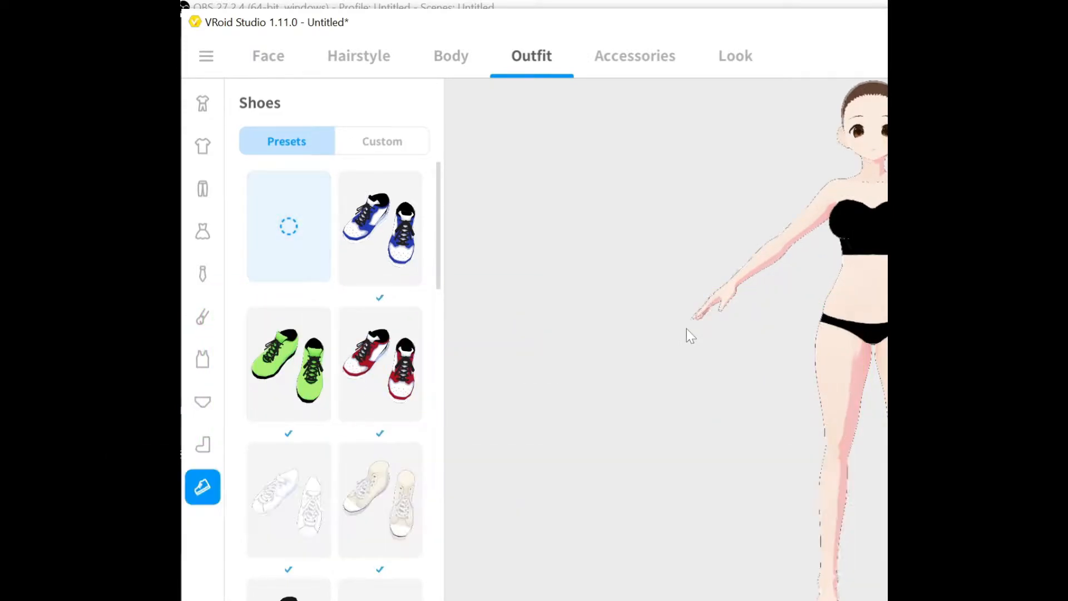
# Set the body outline width to 0.122 and the hair outline width to 0.051.
pyautogui.moveTo(700, 326); pyautogui.dragTo(615, 348, button='middle')
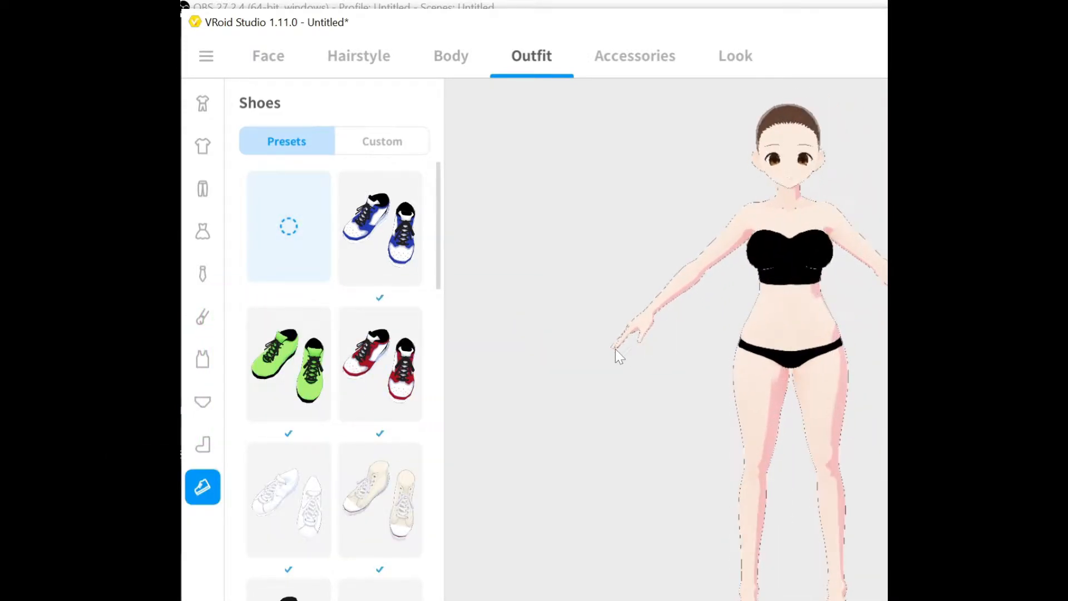
pyautogui.click(734, 62)
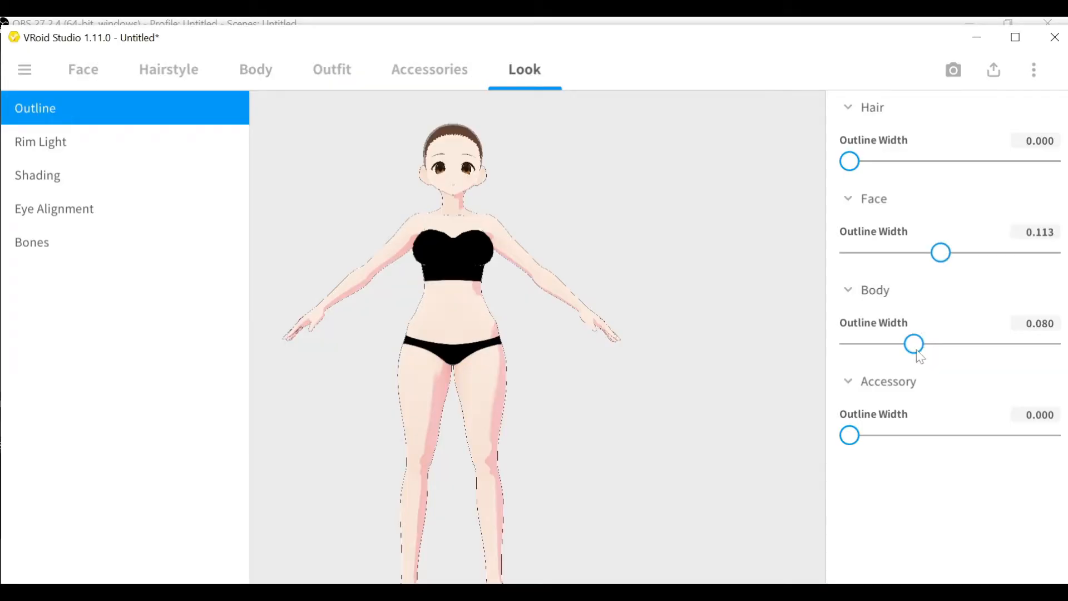
pyautogui.moveTo(921, 358); pyautogui.dragTo(954, 358)
pyautogui.moveTo(851, 168); pyautogui.dragTo(888, 171)
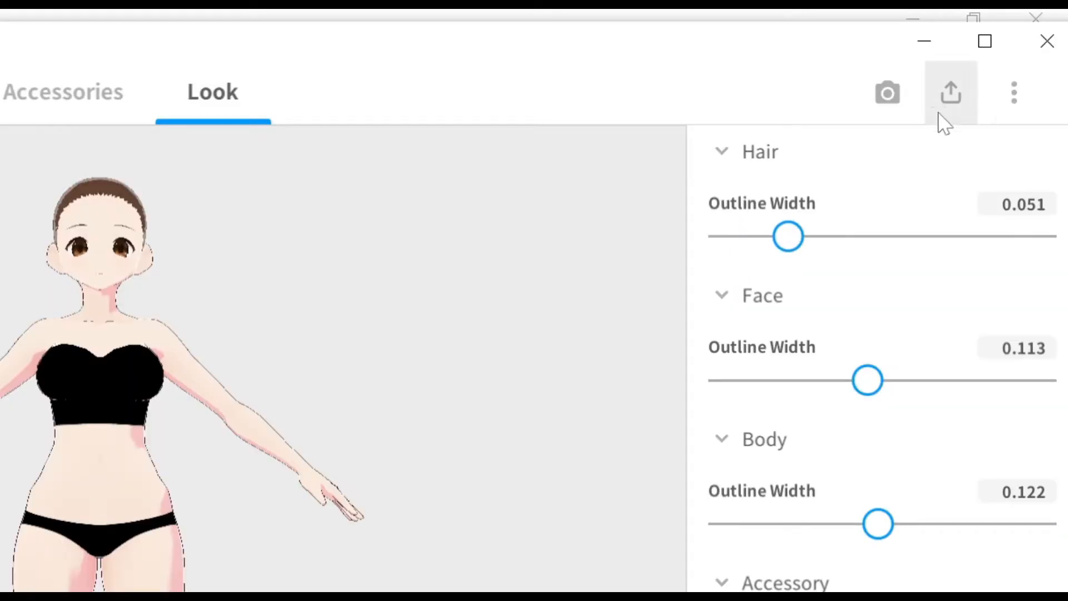
# Export the avatar as VRM, entering a title and the creator's name in the VRM settings.
pyautogui.click(944, 124)
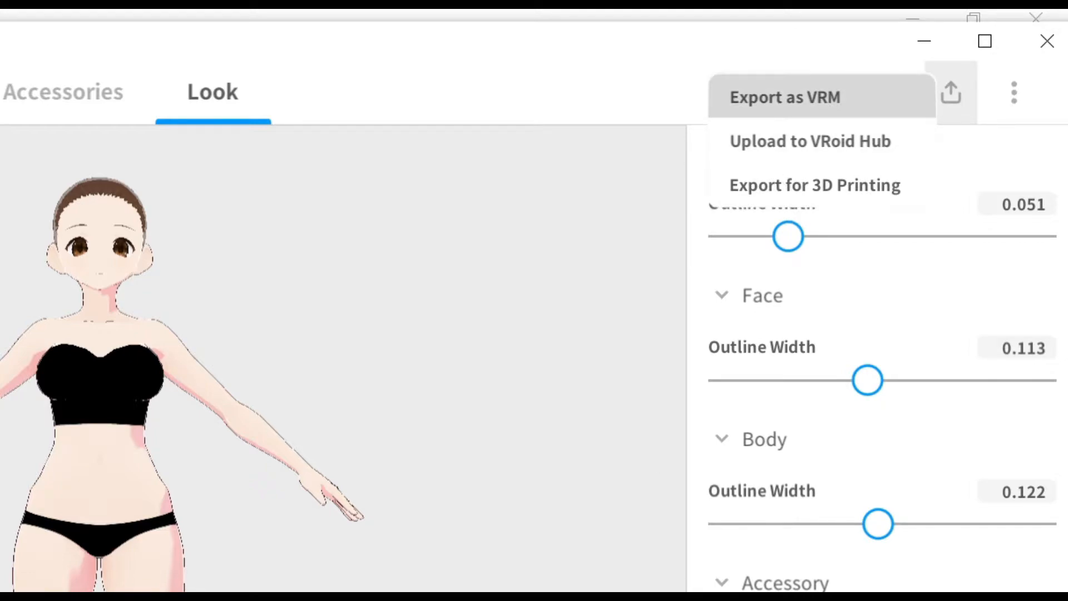
pyautogui.click(785, 96)
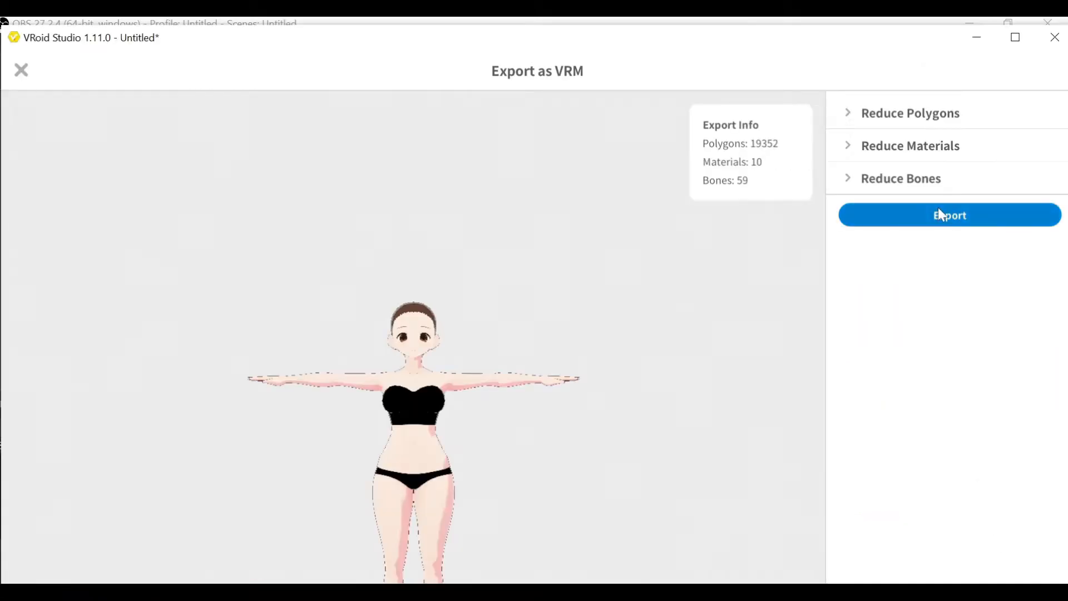
pyautogui.click(938, 209)
pyautogui.click(410, 197)
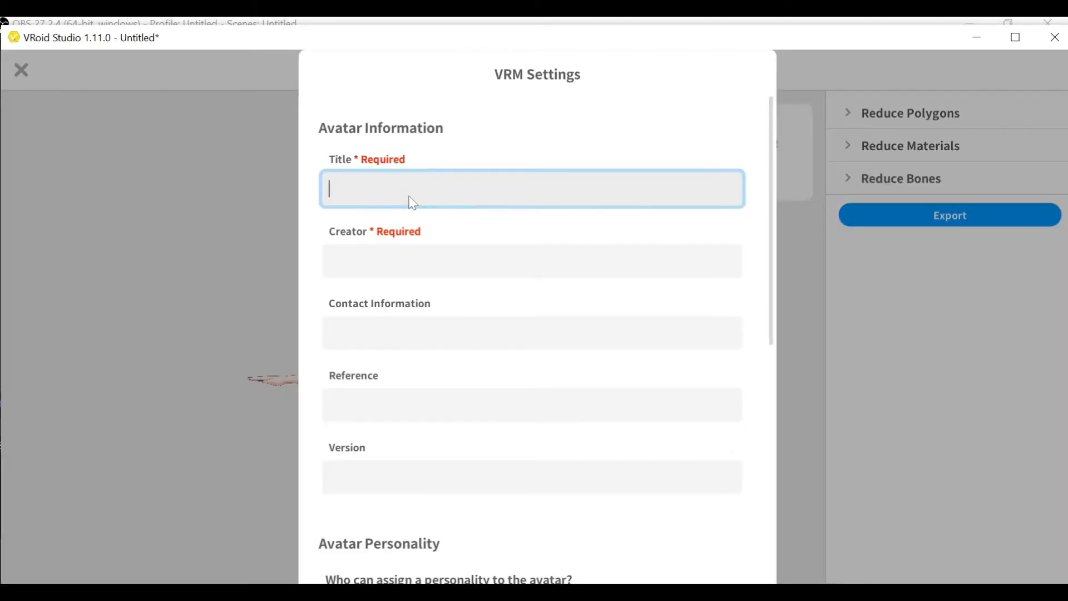
pyautogui.click(416, 262)
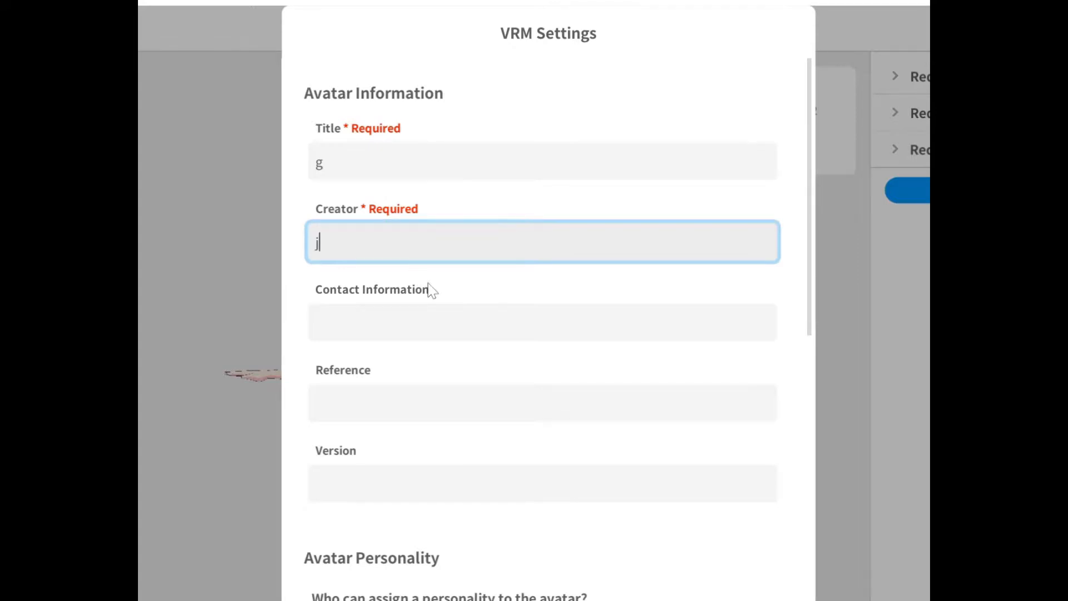
pyautogui.scroll(-10, 438, 313)
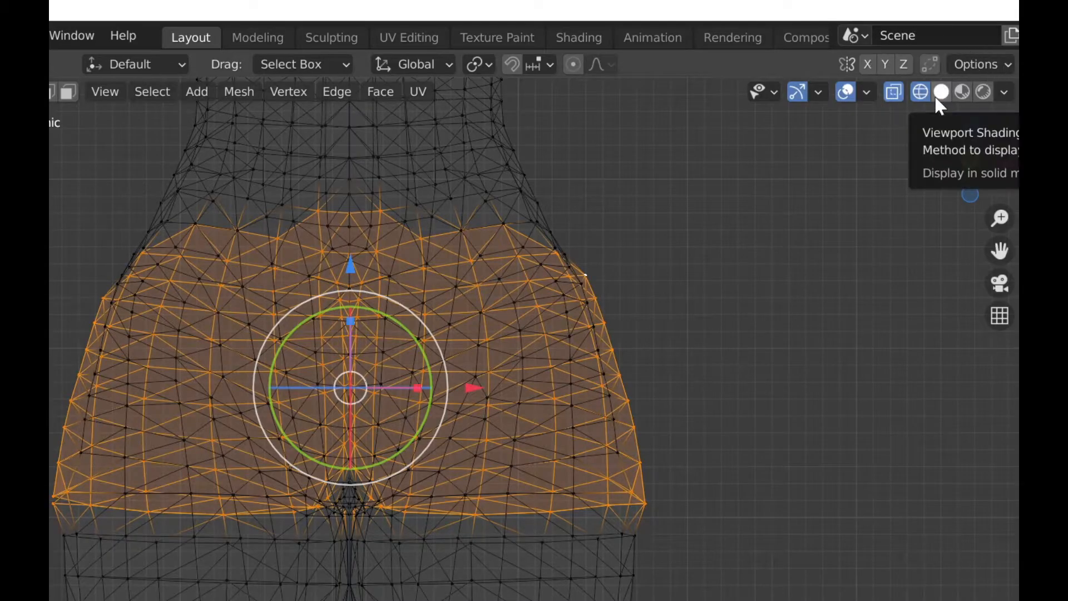
# Switch to Blender and import the VRM model file.
pyautogui.click(940, 92)
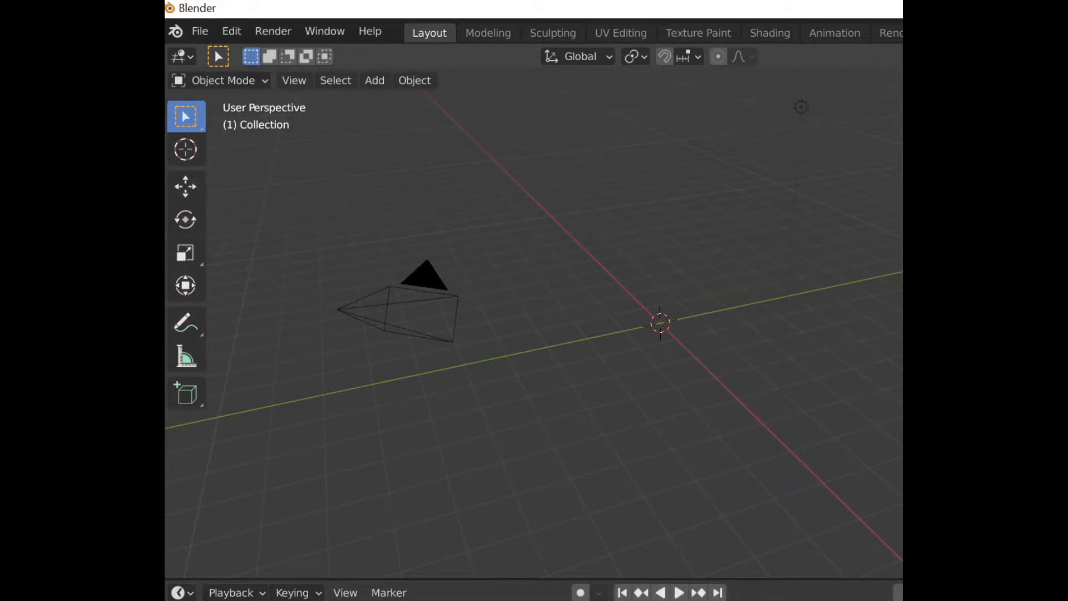
pyautogui.click(202, 28)
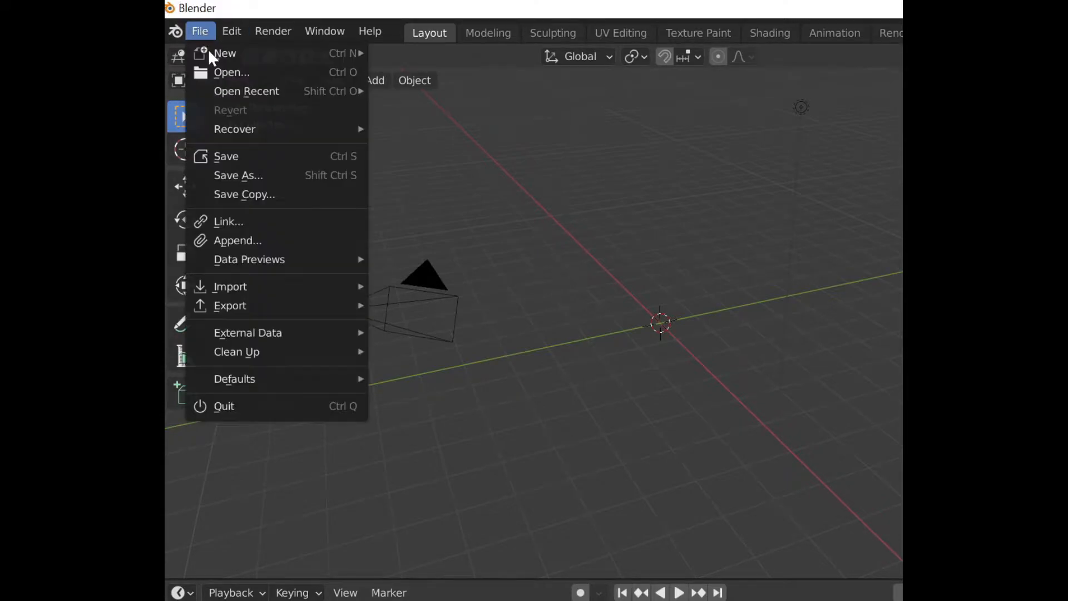
pyautogui.click(303, 285)
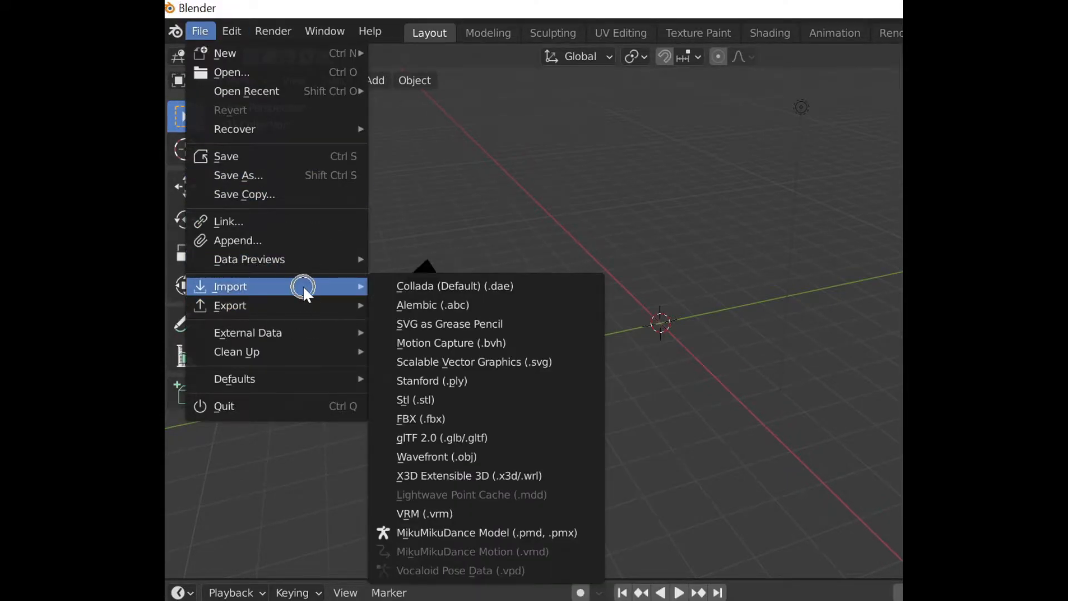
pyautogui.click(458, 522)
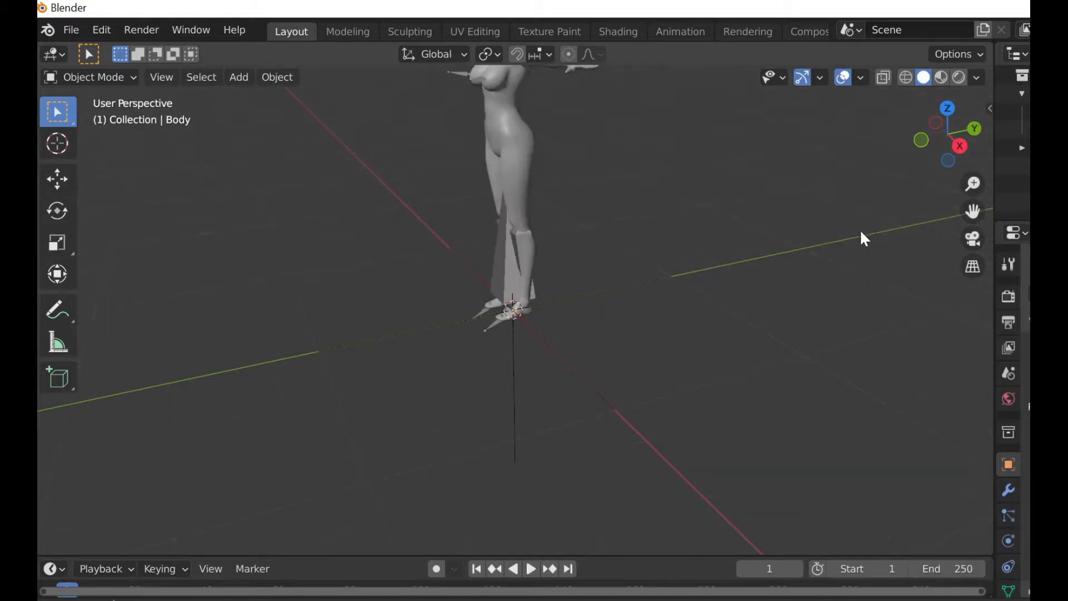
# Show the imported body in front orthographic view with wireframe display.
pyautogui.moveTo(972, 210); pyautogui.dragTo(1012, 353)
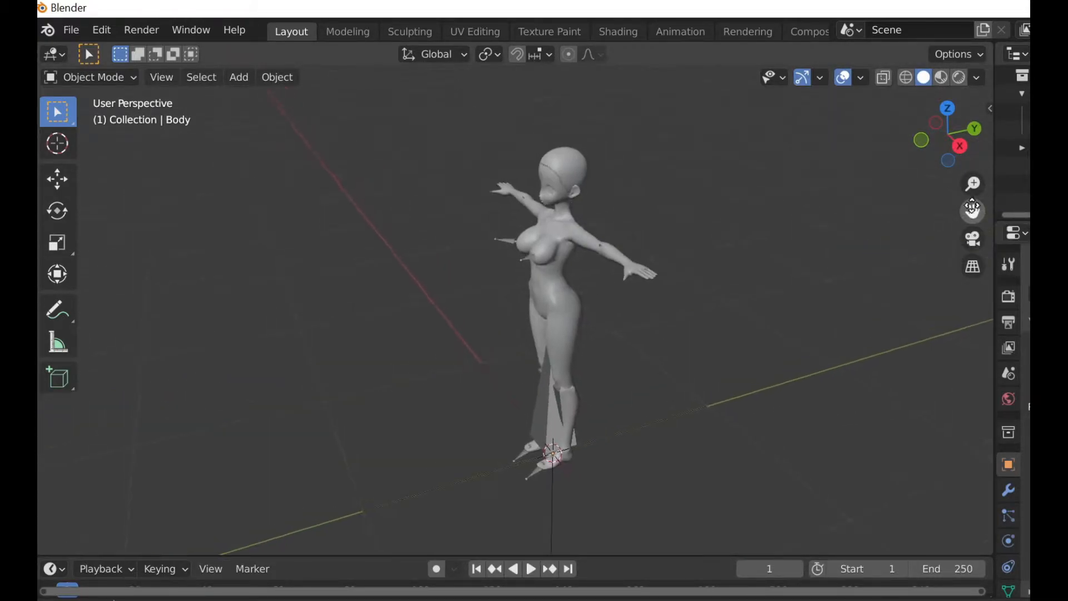
pyautogui.scroll(3, 763, 126)
pyautogui.click(922, 138)
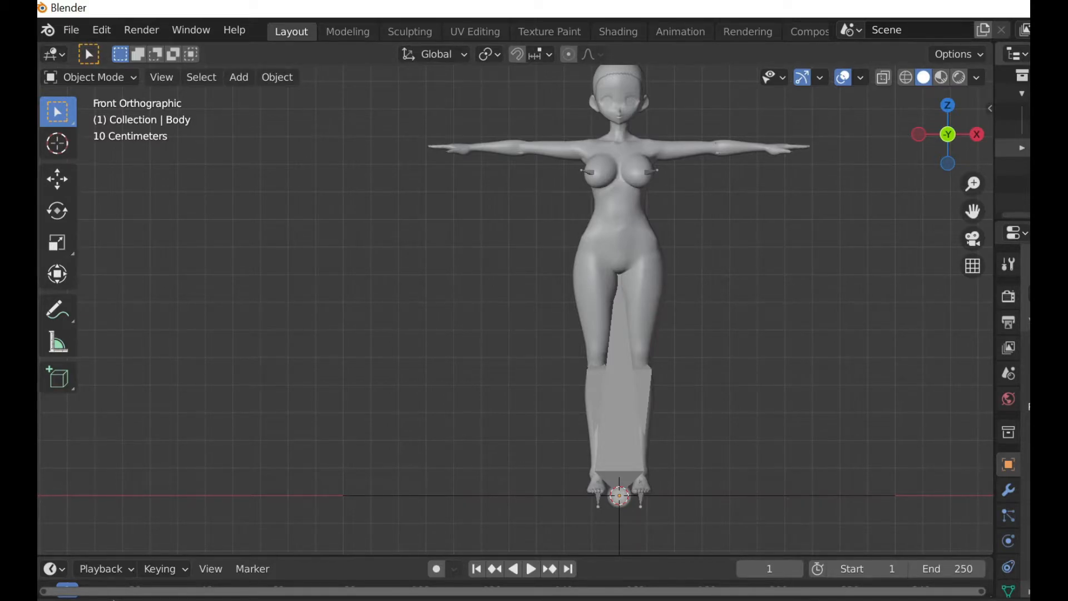
pyautogui.moveTo(973, 212); pyautogui.dragTo(982, 285)
pyautogui.scroll(3, 912, 211)
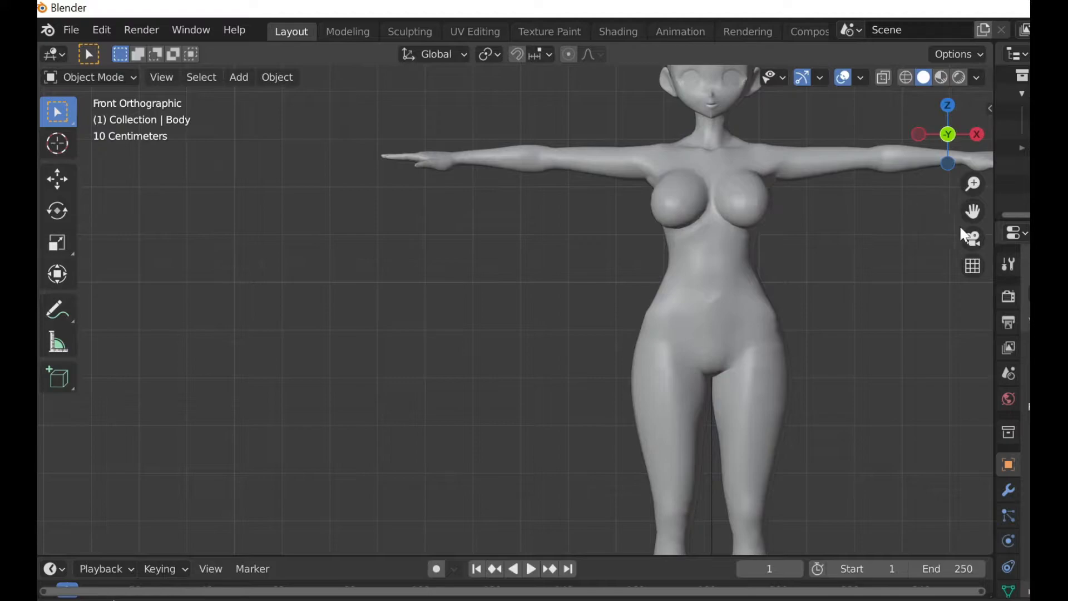
pyautogui.moveTo(972, 211); pyautogui.dragTo(829, 276)
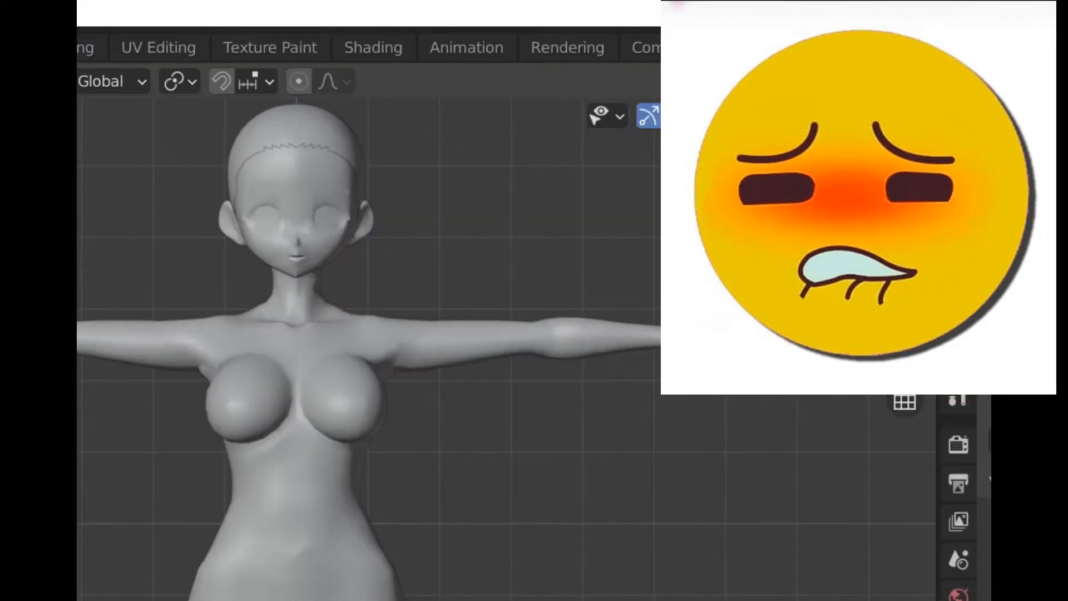
pyautogui.hotkey('shift', 'z')
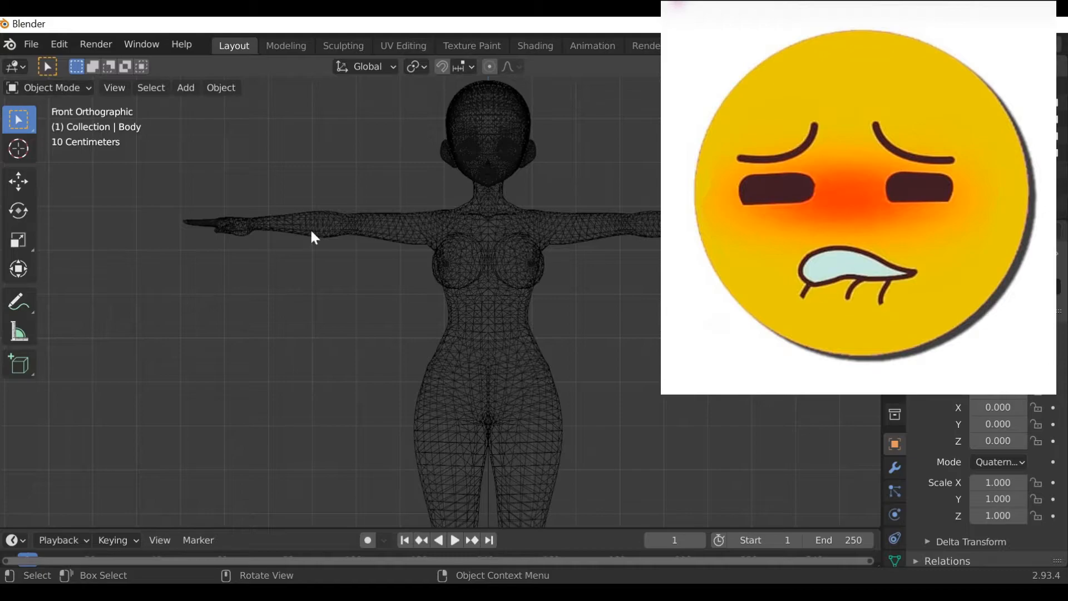
# Select the body mesh and enter Edit Mode with all vertices deselected.
pyautogui.click(496, 309)
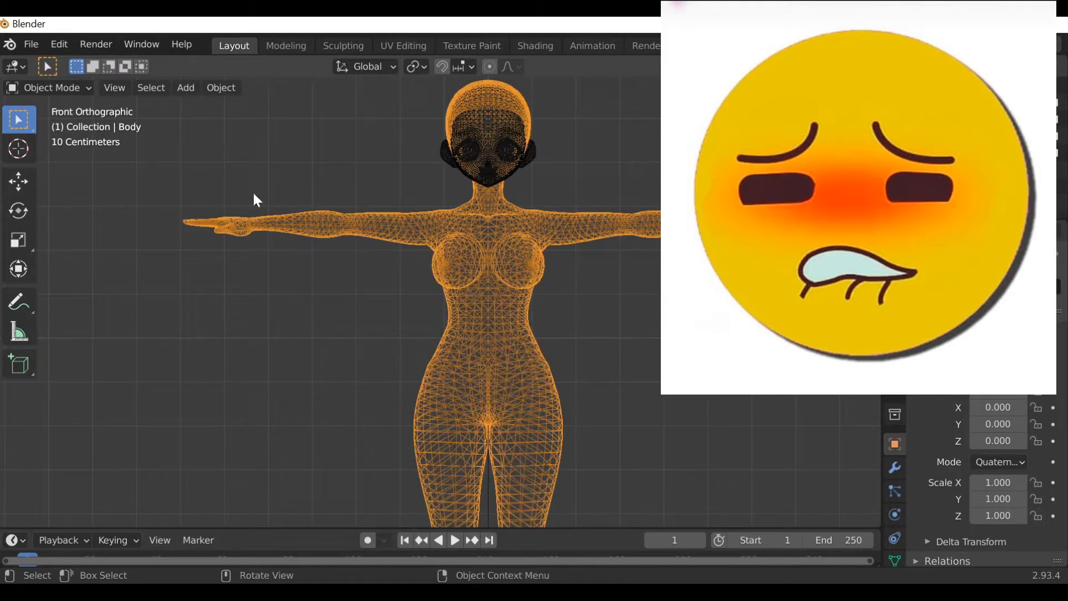
pyautogui.click(91, 89)
pyautogui.click(82, 125)
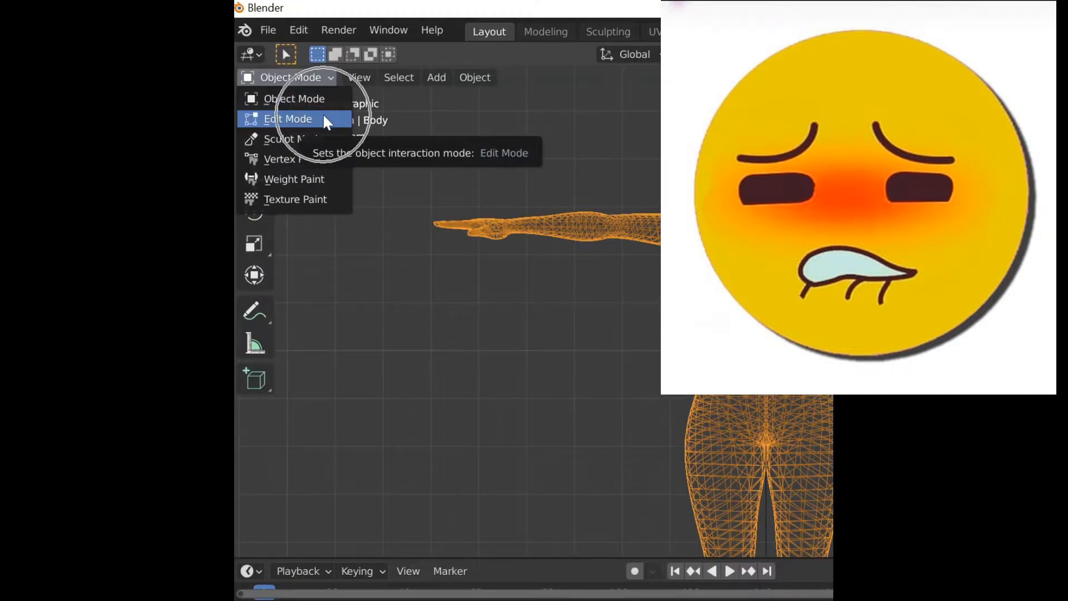
pyautogui.click(596, 304)
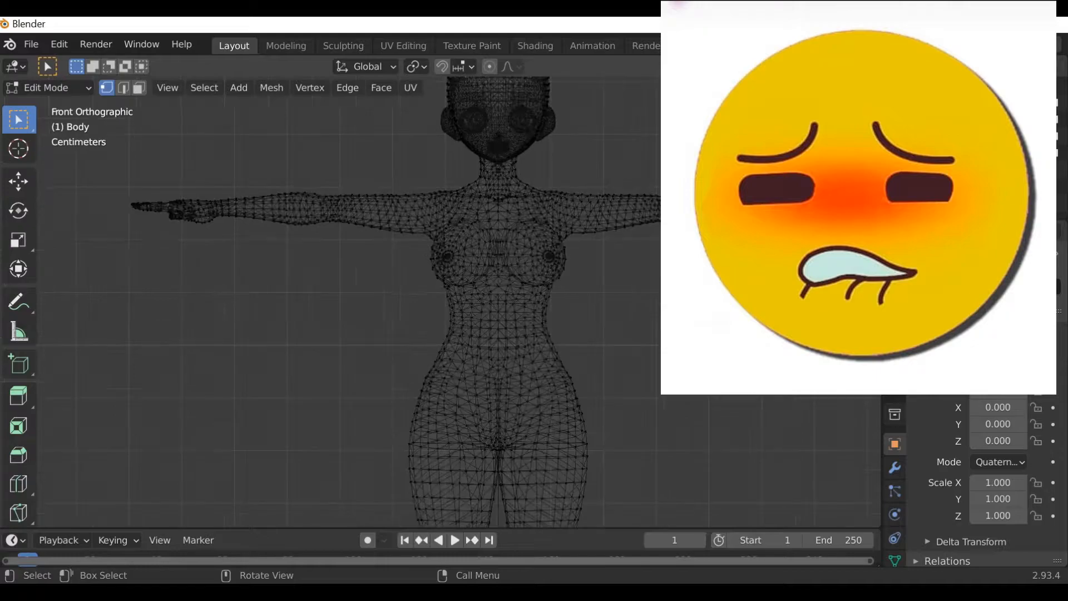
# Box-select the hip and buttocks band of vertices on the body mesh.
pyautogui.scroll(2, 440, 301)
pyautogui.keyDown('shift'); pyautogui.moveTo(501, 356); pyautogui.dragTo(441, 208, button='middle'); pyautogui.keyUp('shift')
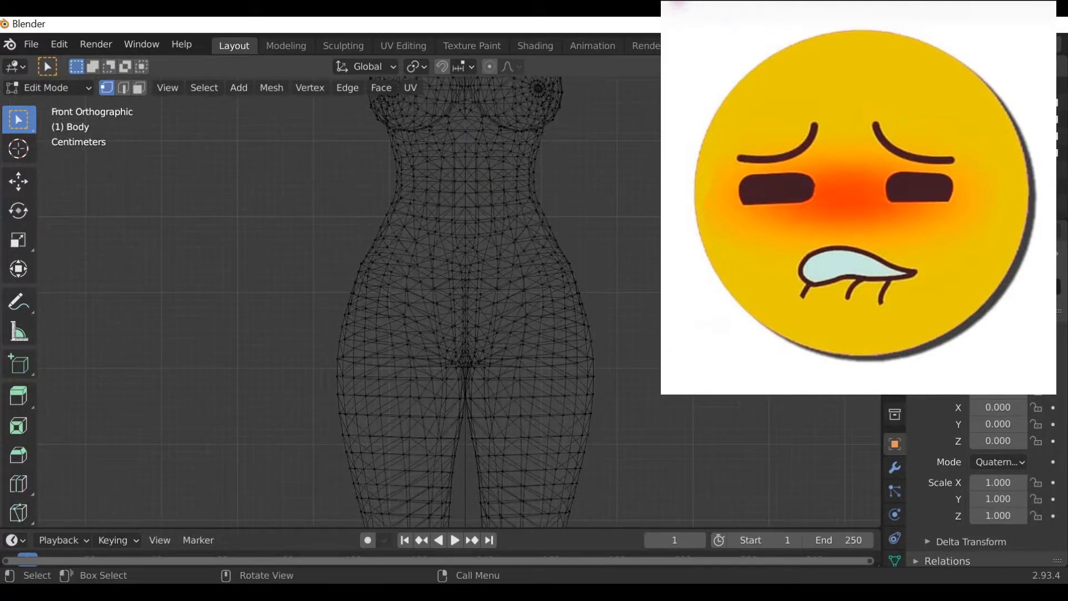
pyautogui.press('b')
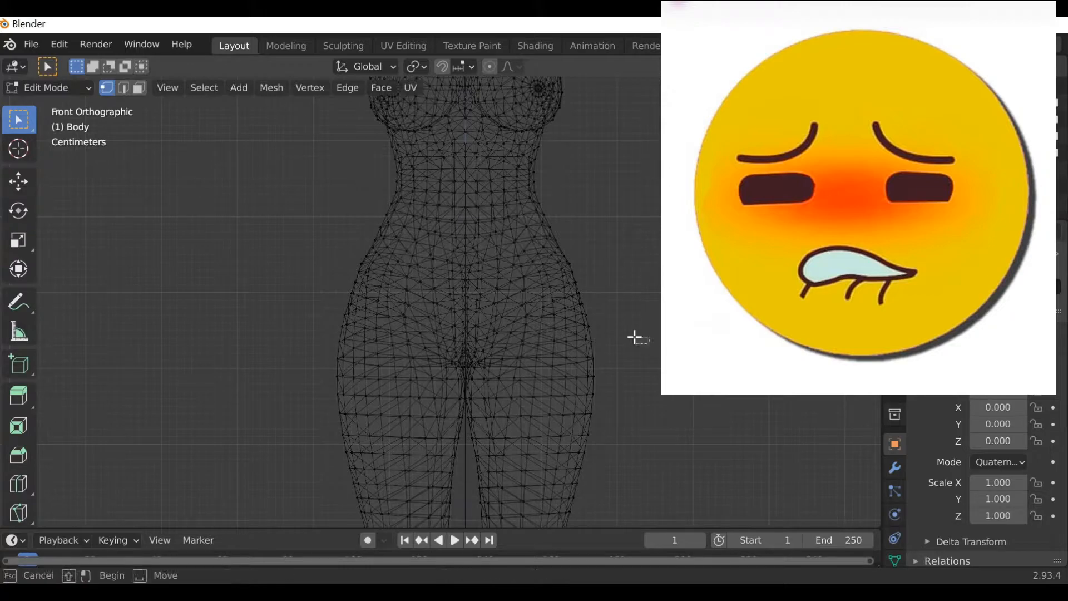
pyautogui.moveTo(628, 337); pyautogui.dragTo(331, 231)
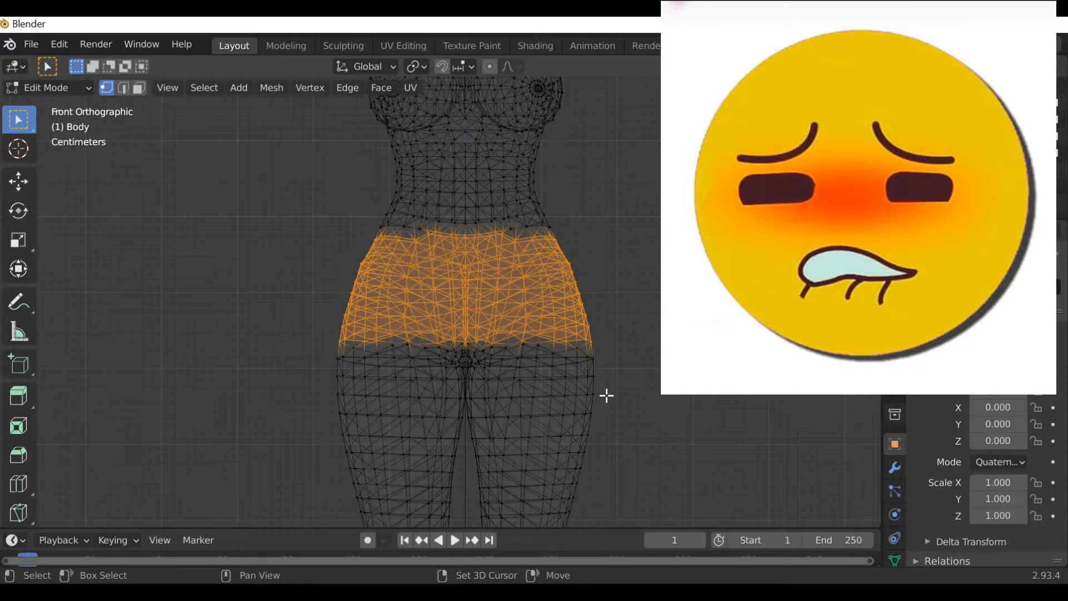
pyautogui.press('b')
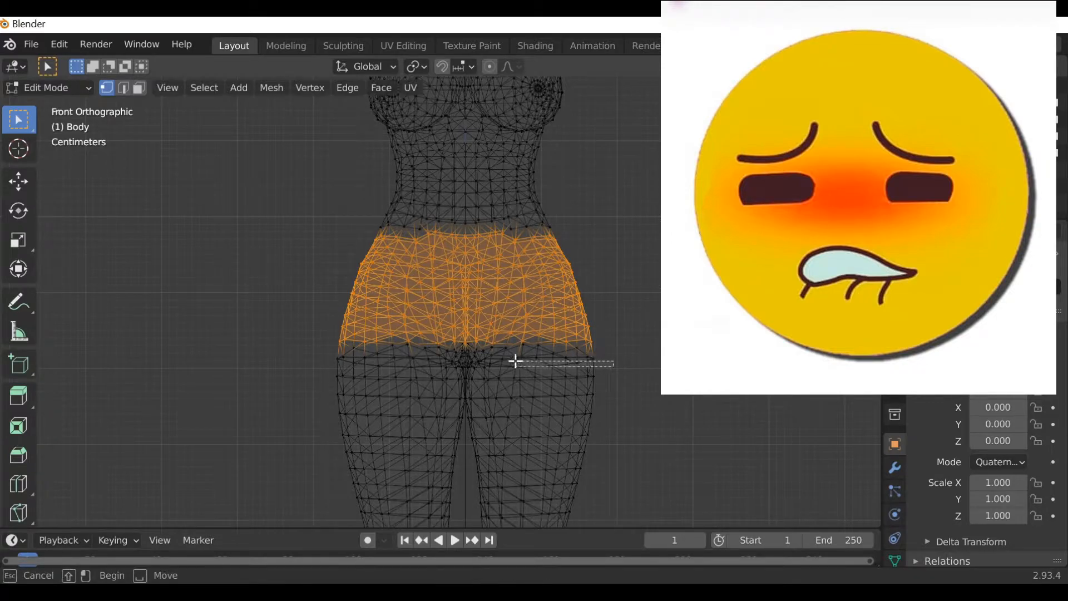
pyautogui.keyDown('shift'); pyautogui.moveTo(605, 370); pyautogui.dragTo(310, 327); pyautogui.keyUp('shift')
pyautogui.press('b')
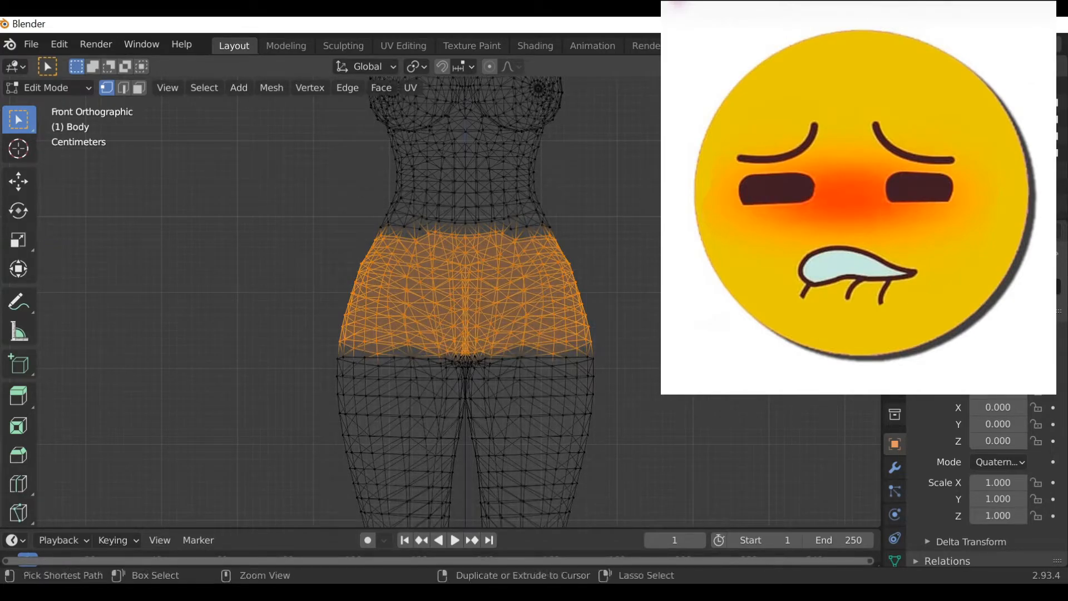
# Switch to right side view and box-deselect the front part of the hip selection.
pyautogui.press('KP_3')
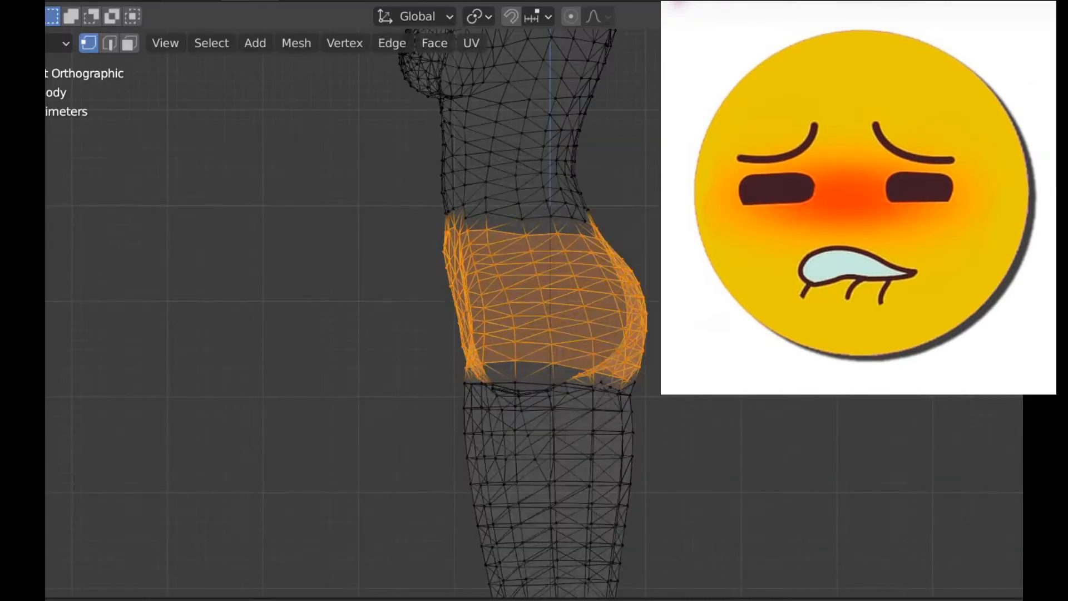
pyautogui.scroll(2, 440, 302)
pyautogui.moveTo(728, 434); pyautogui.dragTo(618, 395)
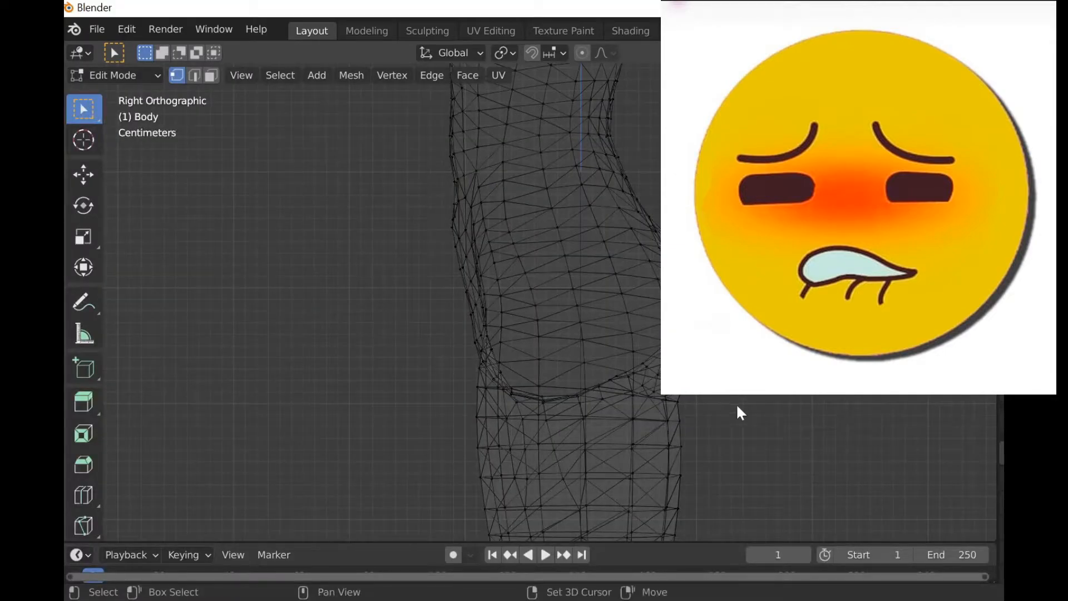
pyautogui.press('b')
pyautogui.moveTo(757, 392); pyautogui.dragTo(595, 364)
pyautogui.keyDown('shift'); pyautogui.moveTo(590, 276); pyautogui.dragTo(572, 299); pyautogui.keyUp('shift')
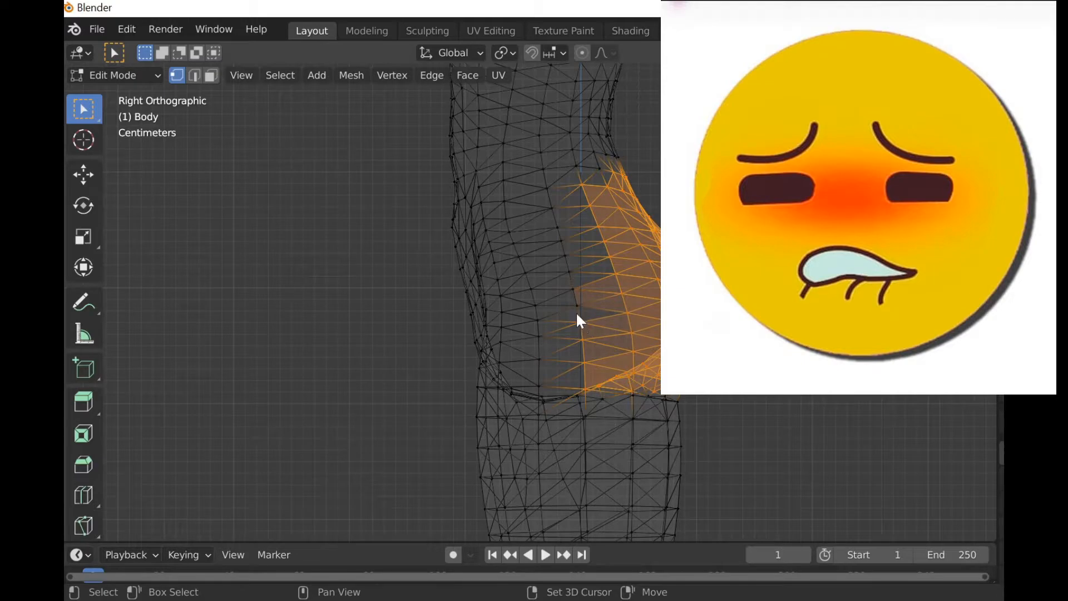
# Refine the selection so it covers only the curved buttocks surface.
pyautogui.scroll(4, 576, 330)
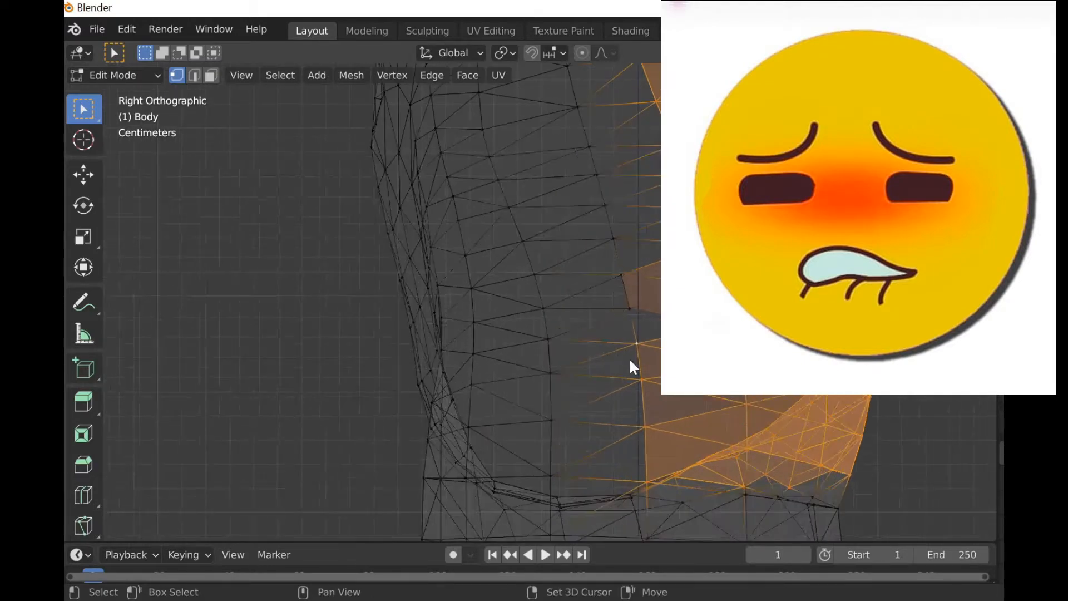
pyautogui.click(620, 273)
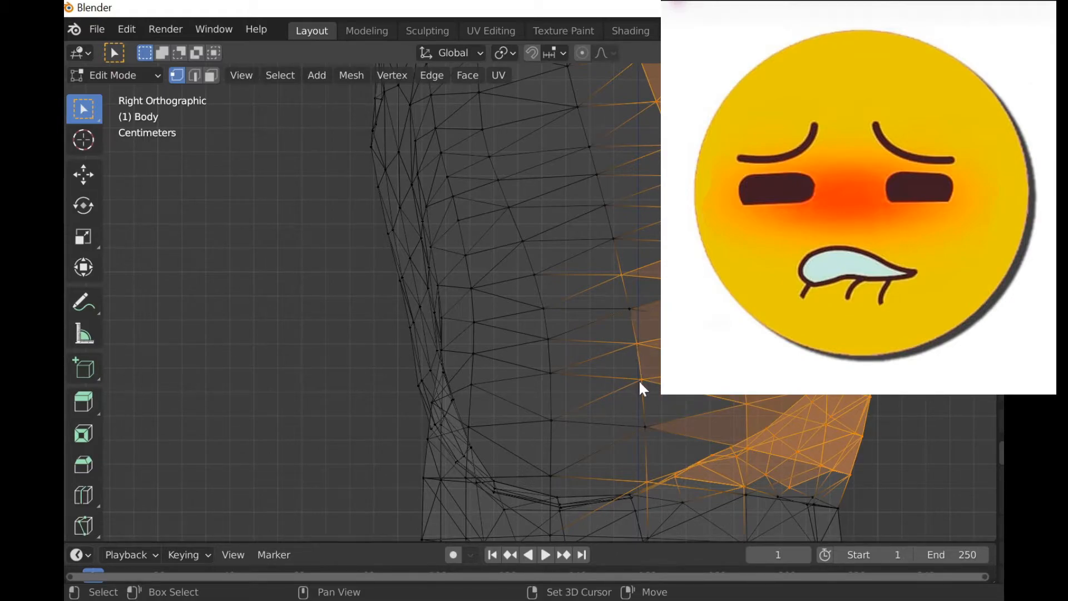
pyautogui.keyDown('shift'); pyautogui.moveTo(570, 143); pyautogui.dragTo(640, 302); pyautogui.keyUp('shift')
pyautogui.keyDown('shift'); pyautogui.moveTo(614, 341); pyautogui.dragTo(662, 286); pyautogui.keyUp('shift')
pyautogui.keyDown('shift'); pyautogui.moveTo(623, 399); pyautogui.dragTo(678, 459); pyautogui.keyUp('shift')
pyautogui.scroll(-2, 689, 384)
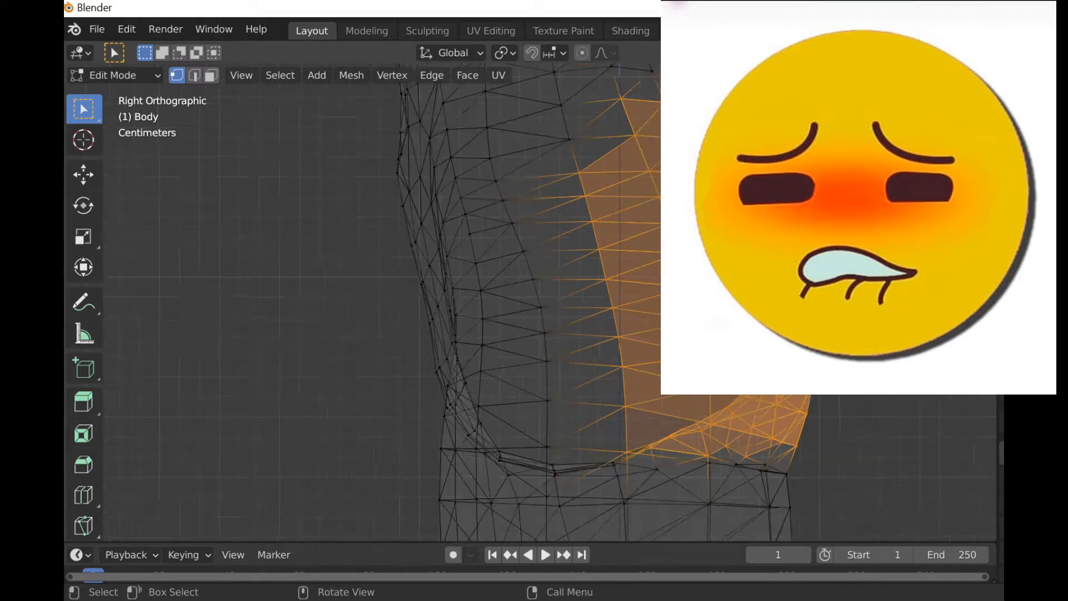
pyautogui.keyDown('shift'); pyautogui.moveTo(724, 223); pyautogui.dragTo(678, 270, button='middle'); pyautogui.keyUp('shift')
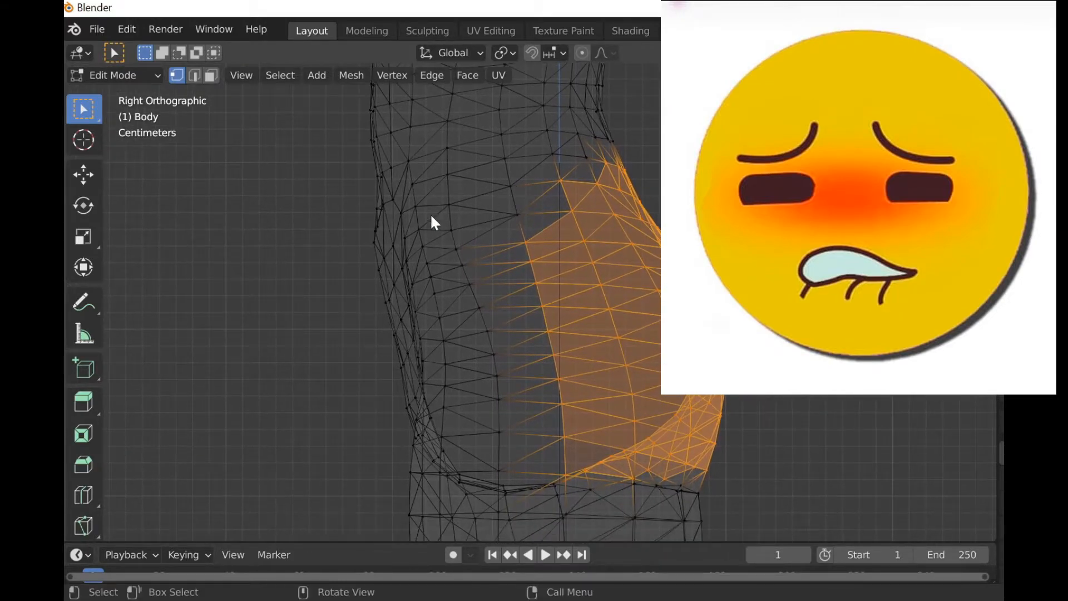
# Move the selected buttocks vertices outward with the Transform tool, then deselect them.
pyautogui.press('ctrl')
pyautogui.press('ctrl')
pyautogui.press('ctrl')
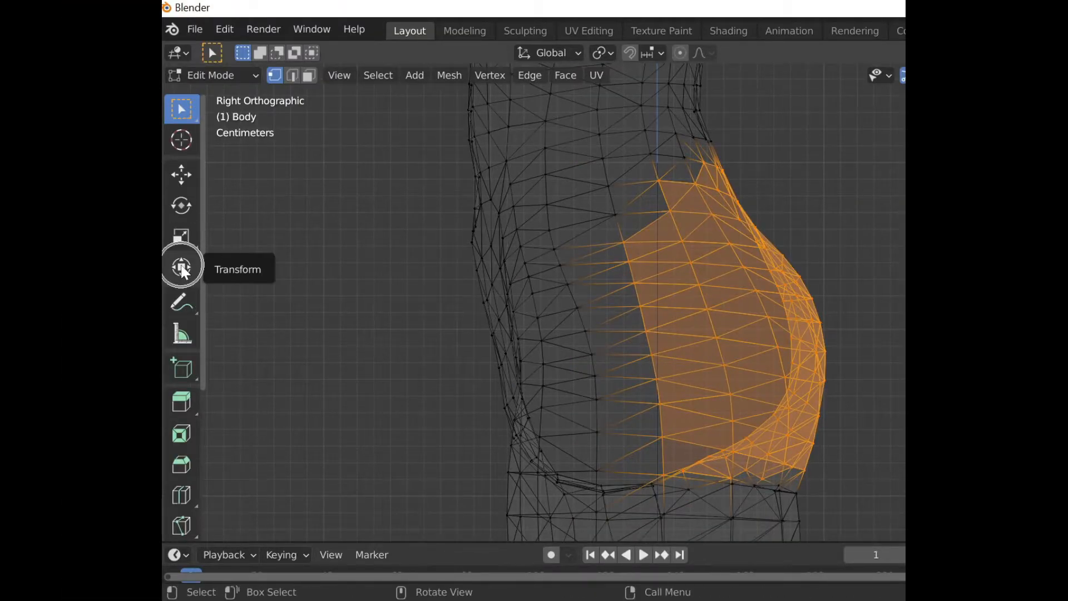
pyautogui.click(185, 272)
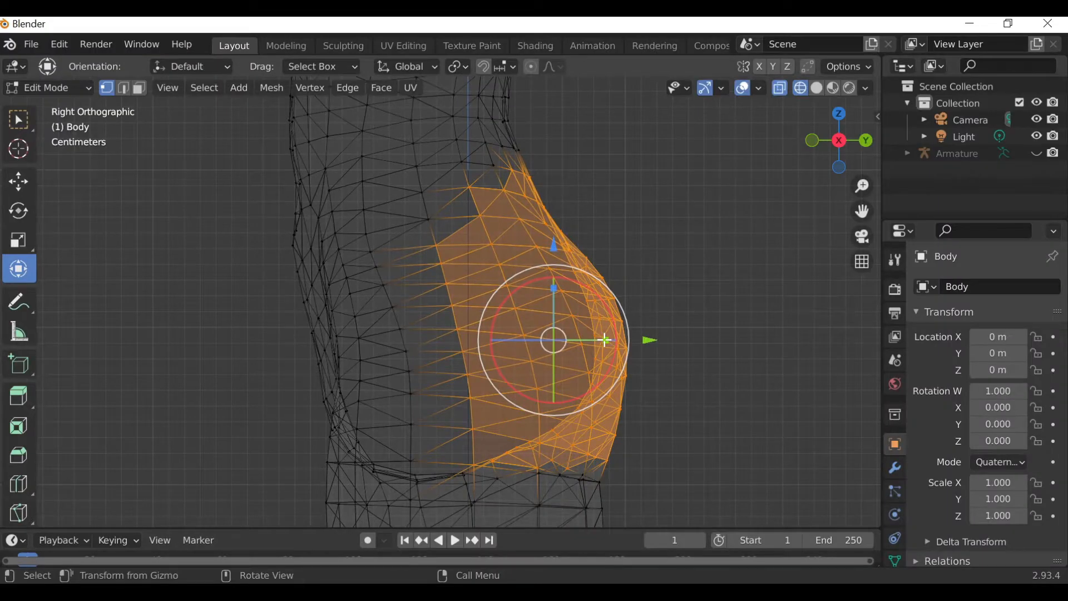
pyautogui.moveTo(605, 340); pyautogui.dragTo(661, 340)
pyautogui.moveTo(568, 288); pyautogui.dragTo(571, 284)
pyautogui.click(704, 446)
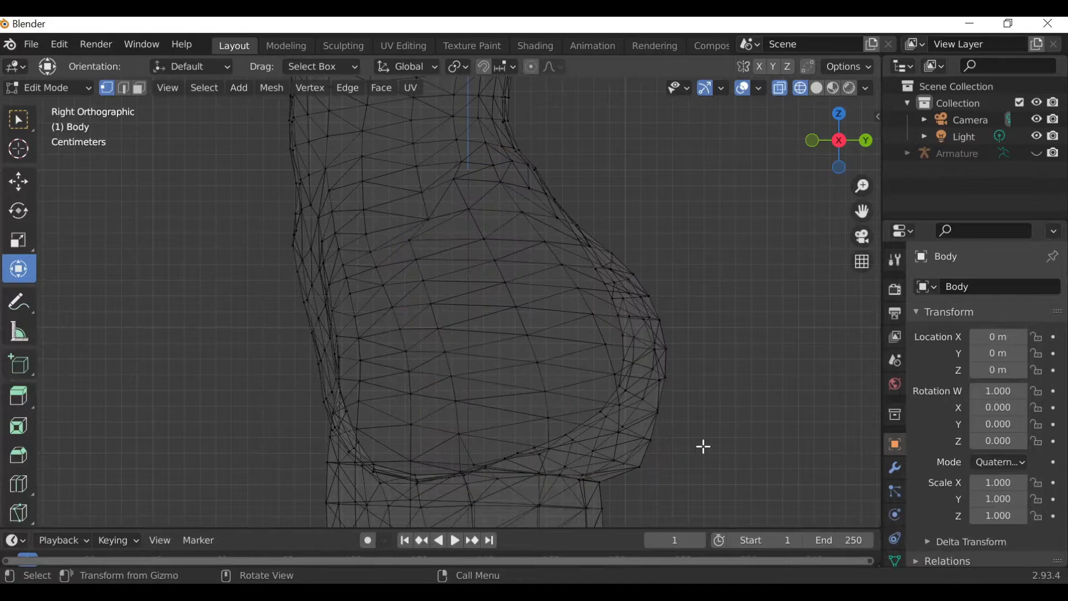
# Box-select the vertices along the curved back surface of the buttocks in right side view.
pyautogui.keyDown('shift'); pyautogui.moveTo(689, 480); pyautogui.dragTo(625, 275); pyautogui.keyUp('shift')
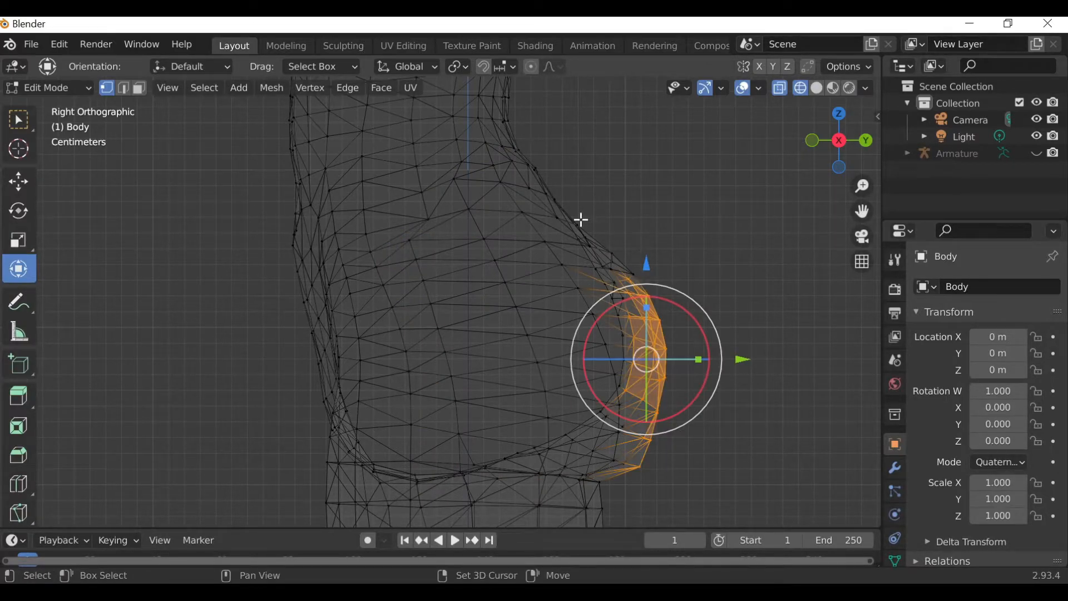
pyautogui.keyDown('shift'); pyautogui.moveTo(594, 225); pyautogui.dragTo(640, 278); pyautogui.keyUp('shift')
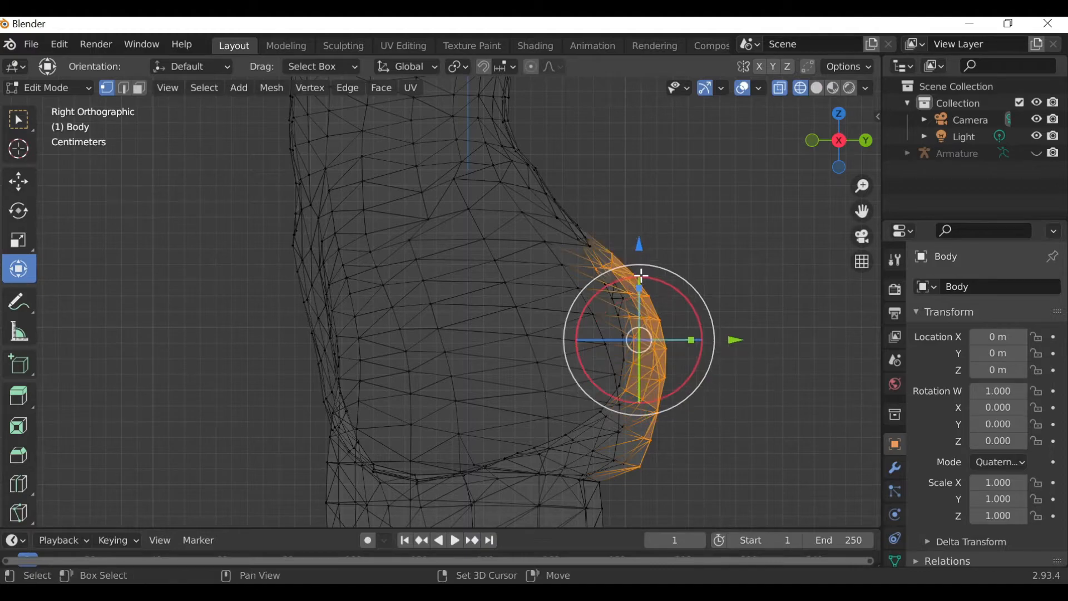
pyautogui.scroll(2, 680, 368)
pyautogui.moveTo(863, 211); pyautogui.dragTo(742, 103)
pyautogui.keyDown('shift'); pyautogui.moveTo(619, 431); pyautogui.dragTo(559, 401); pyautogui.keyUp('shift')
pyautogui.keyDown('shift'); pyautogui.moveTo(563, 365); pyautogui.dragTo(611, 414); pyautogui.keyUp('shift')
pyautogui.keyDown('shift'); pyautogui.moveTo(593, 370); pyautogui.dragTo(566, 320); pyautogui.keyUp('shift')
pyautogui.keyDown('shift'); pyautogui.moveTo(562, 147); pyautogui.dragTo(591, 195); pyautogui.keyUp('shift')
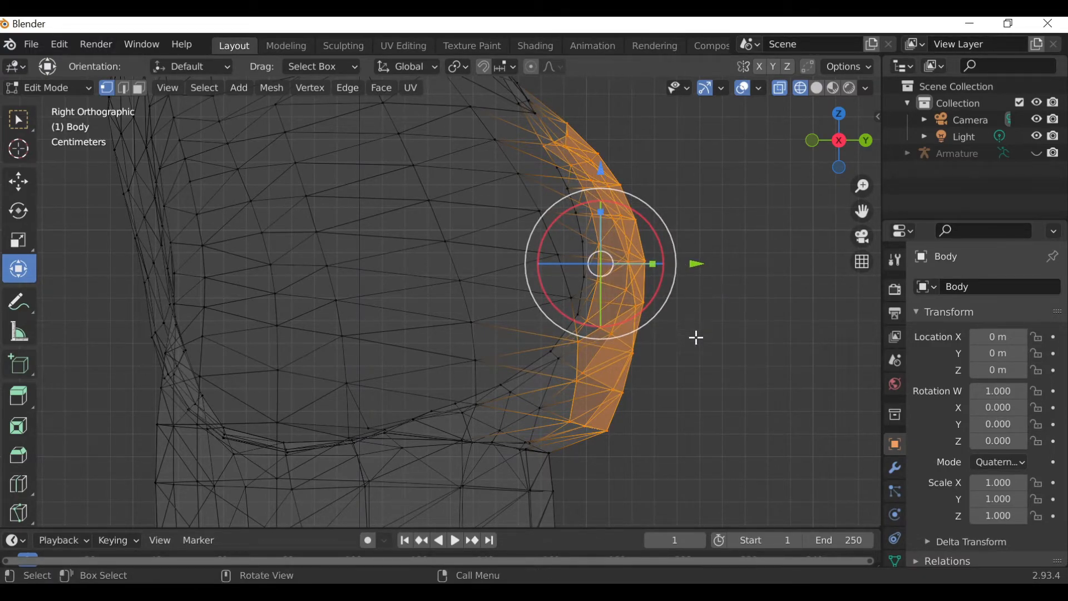
pyautogui.keyDown('shift'); pyautogui.moveTo(564, 427); pyautogui.dragTo(520, 399); pyautogui.keyUp('shift')
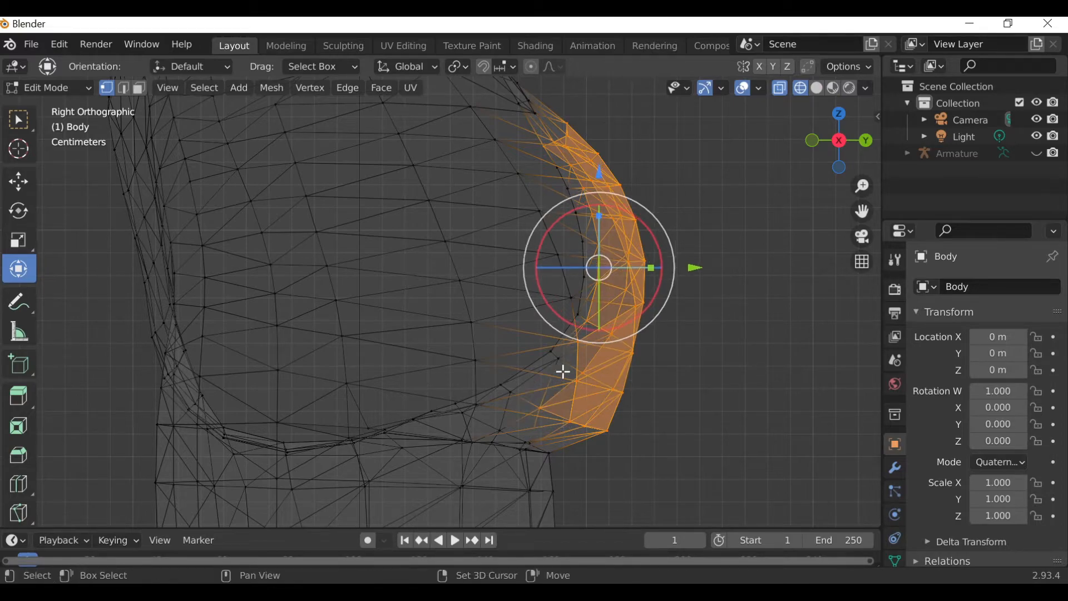
pyautogui.keyDown('shift'); pyautogui.click(560, 361); pyautogui.keyUp('shift')
# Move the selected buttocks vertices outward along the Y axis, then deselect them.
pyautogui.scroll(3, 671, 266)
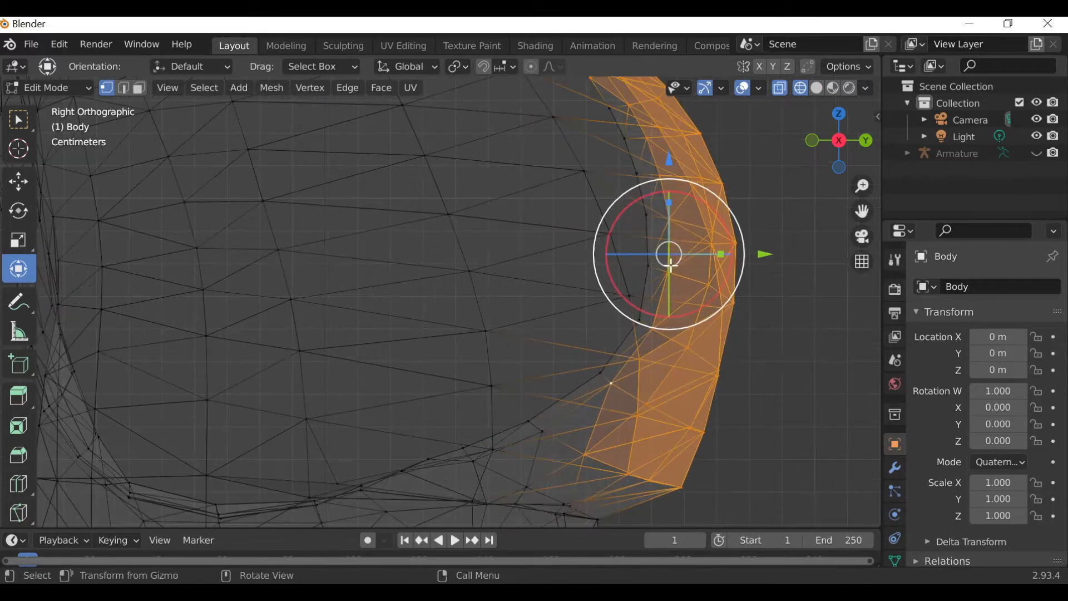
pyautogui.scroll(-3, 672, 265)
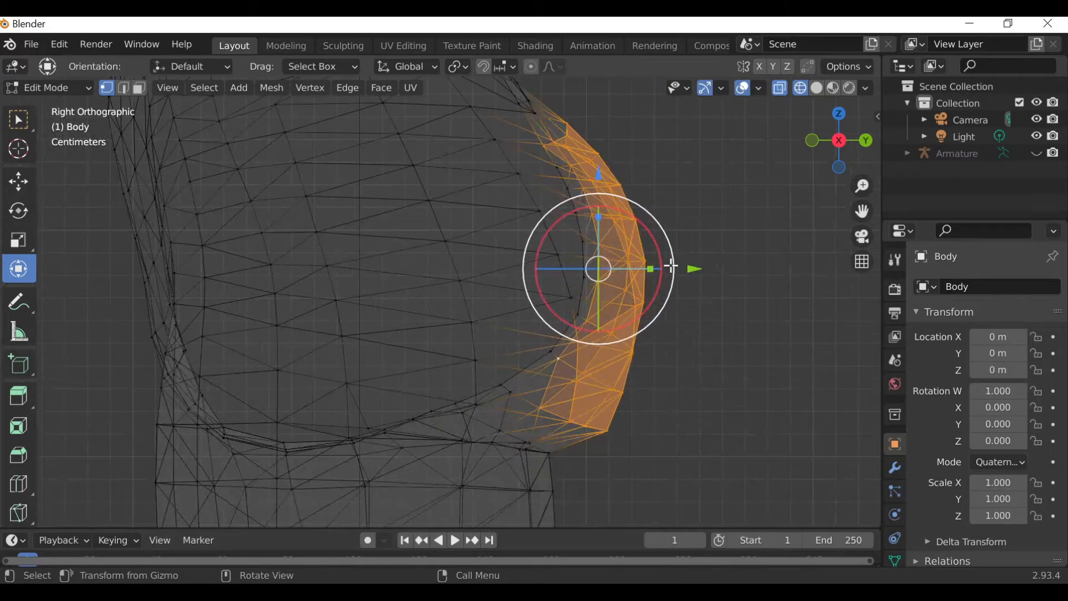
pyautogui.press('b')
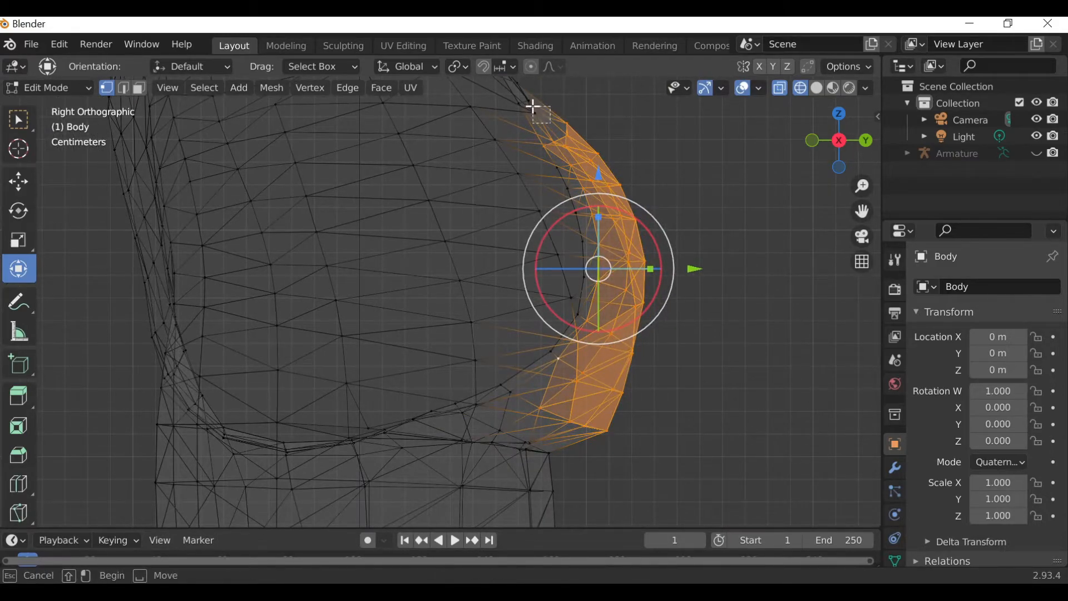
pyautogui.press('Escape')
pyautogui.moveTo(862, 211); pyautogui.dragTo(858, 295)
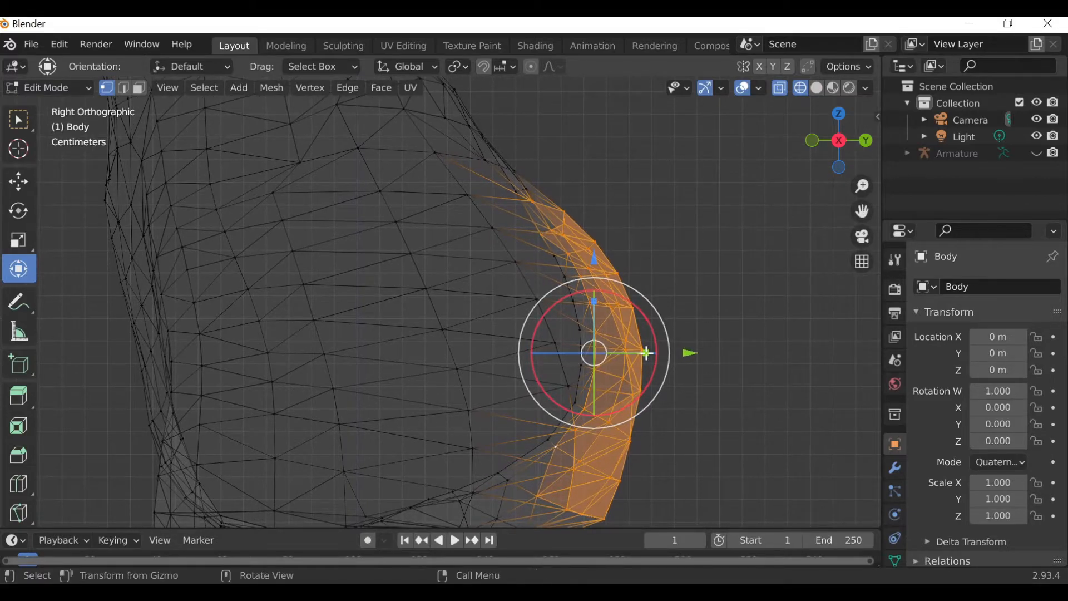
pyautogui.moveTo(646, 353); pyautogui.dragTo(693, 352)
pyautogui.moveTo(859, 213); pyautogui.dragTo(868, 236)
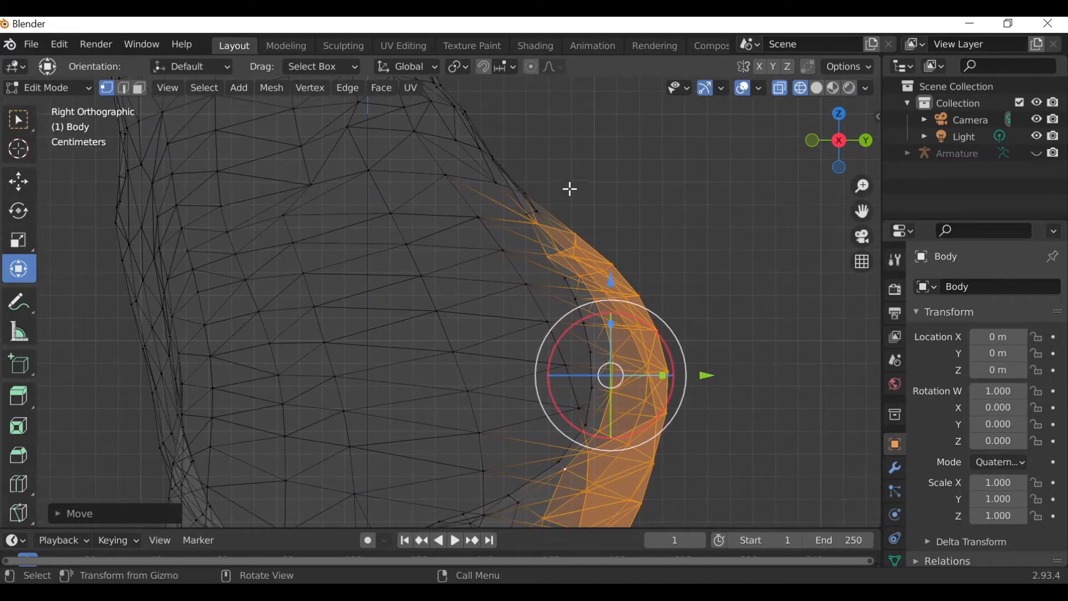
pyautogui.click(584, 197)
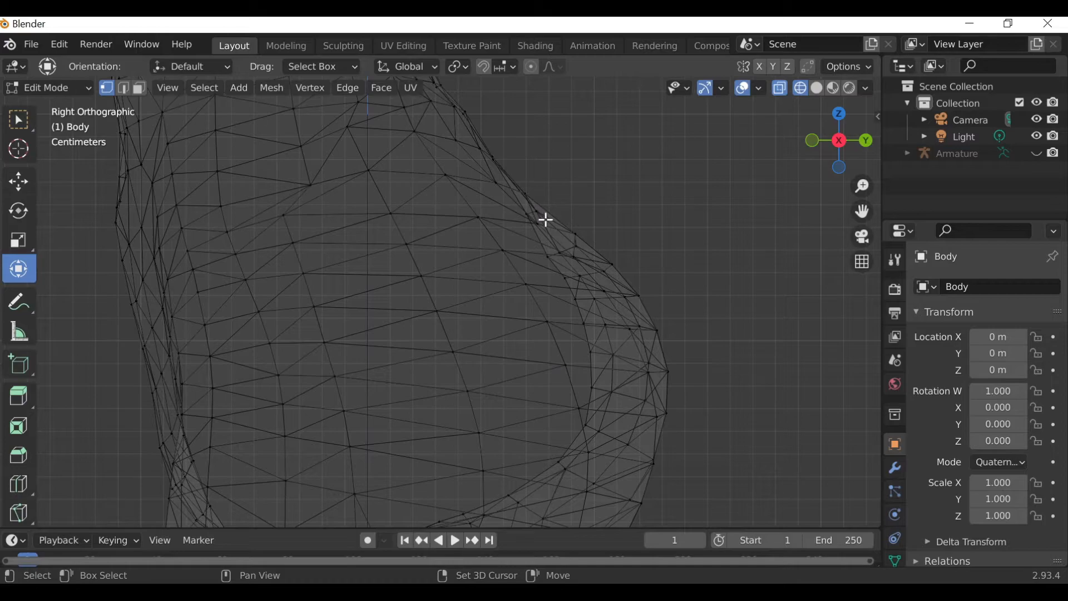
# Examine the reshaped buttocks from back and right side views.
pyautogui.press('b')
pyautogui.moveTo(544, 219); pyautogui.dragTo(610, 181)
pyautogui.click(756, 284)
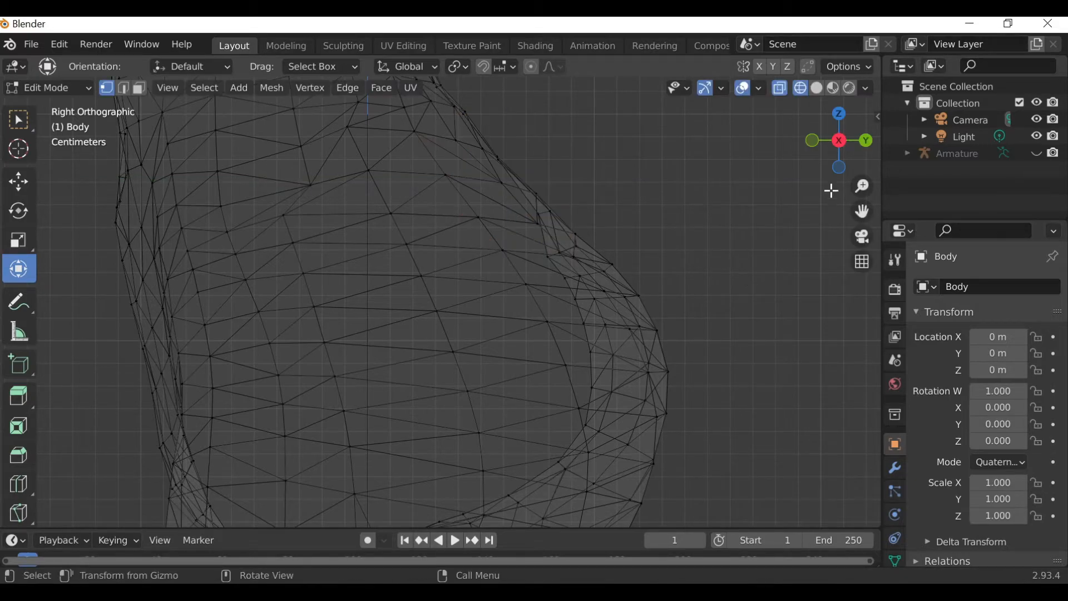
pyautogui.click(867, 143)
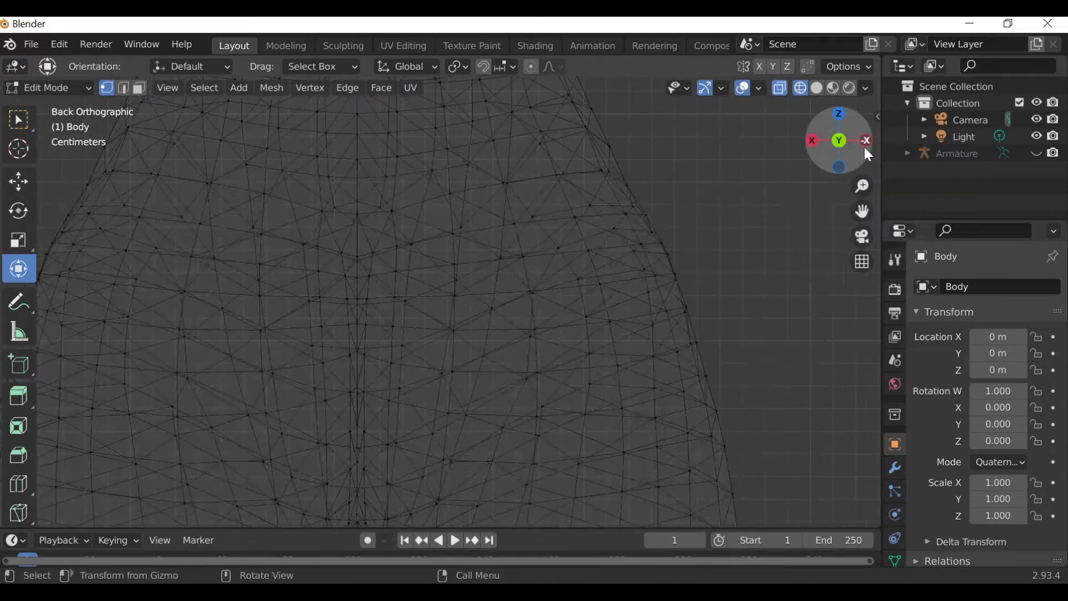
pyautogui.scroll(-2, 744, 244)
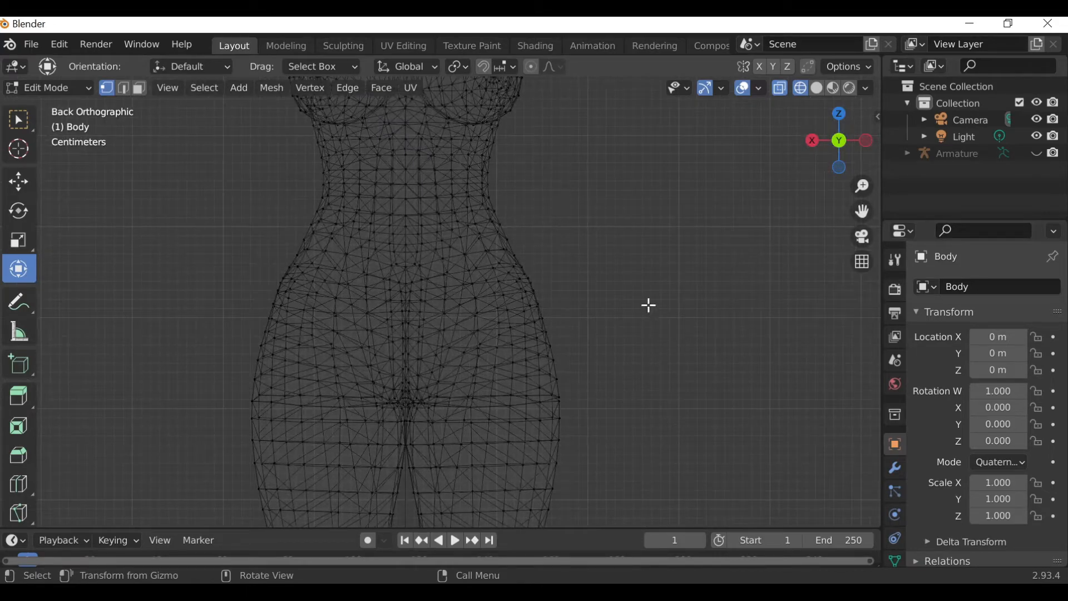
pyautogui.click(812, 141)
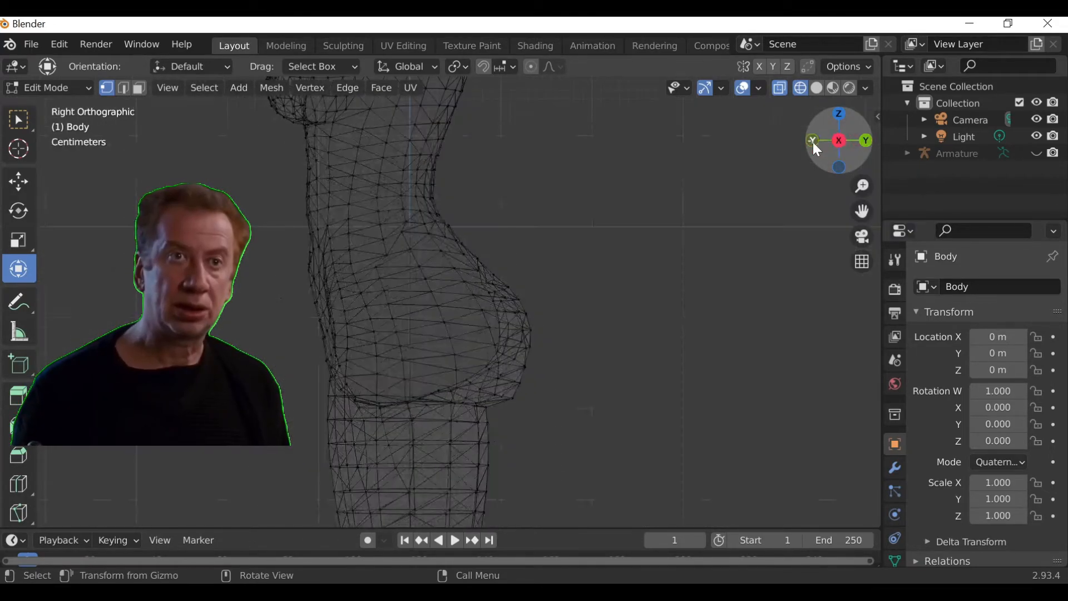
# Box-select a wider region of the buttocks and lower back in side view, reaching forward onto the hip.
pyautogui.moveTo(567, 409); pyautogui.dragTo(503, 269)
pyautogui.scroll(3, 565, 385)
pyautogui.moveTo(862, 211); pyautogui.dragTo(875, 166)
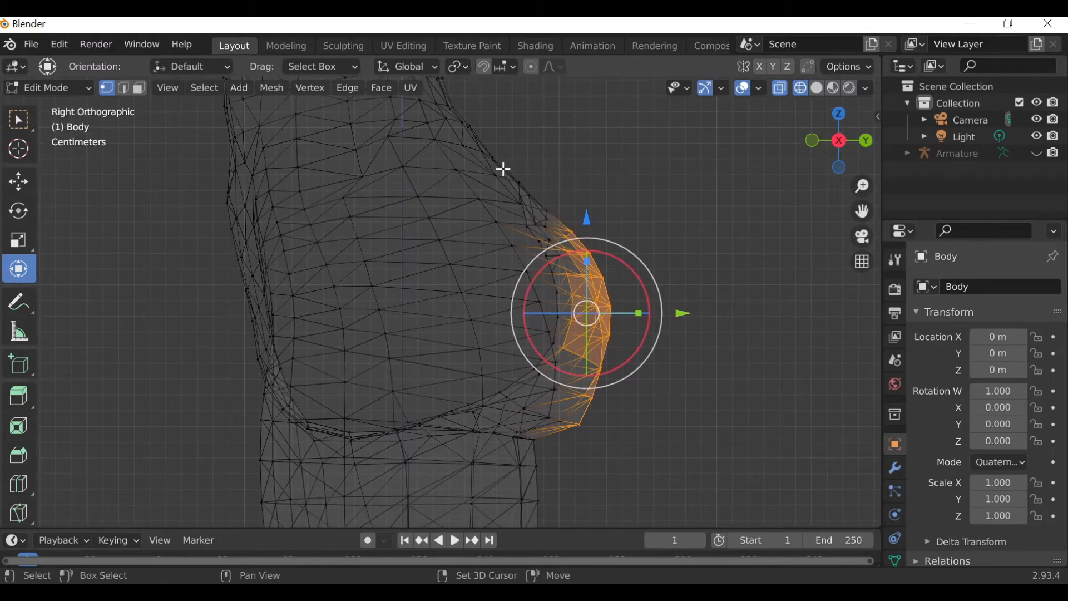
pyautogui.keyDown('shift'); pyautogui.moveTo(490, 150); pyautogui.dragTo(565, 246); pyautogui.keyUp('shift')
pyautogui.keyDown('shift'); pyautogui.moveTo(618, 435); pyautogui.dragTo(540, 251); pyautogui.keyUp('shift')
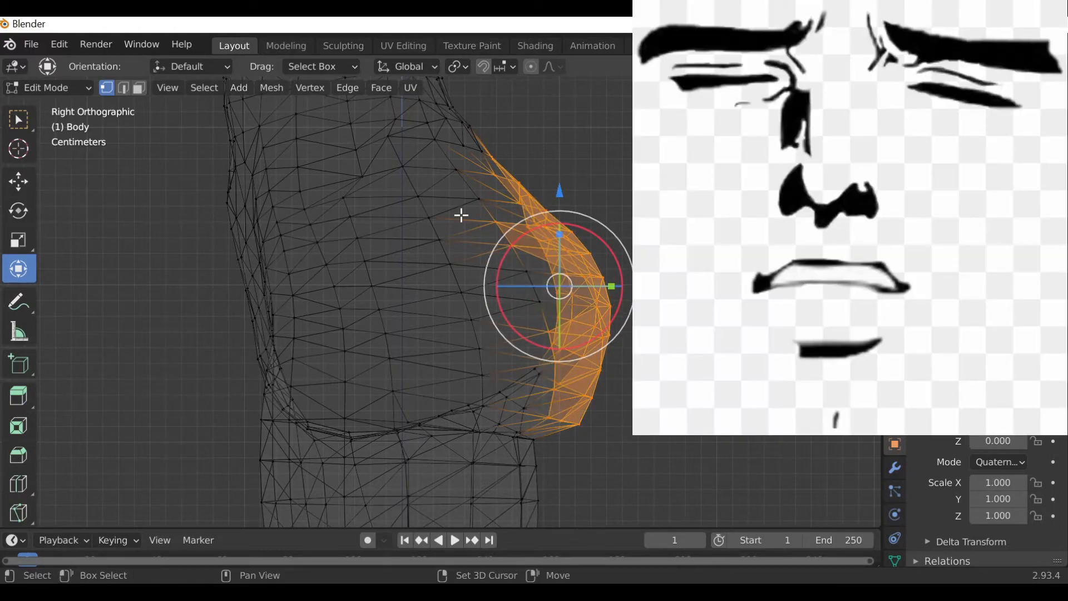
pyautogui.keyDown('shift'); pyautogui.moveTo(476, 215); pyautogui.dragTo(553, 426); pyautogui.keyUp('shift')
pyautogui.keyDown('shift'); pyautogui.moveTo(424, 224); pyautogui.dragTo(486, 321); pyautogui.keyUp('shift')
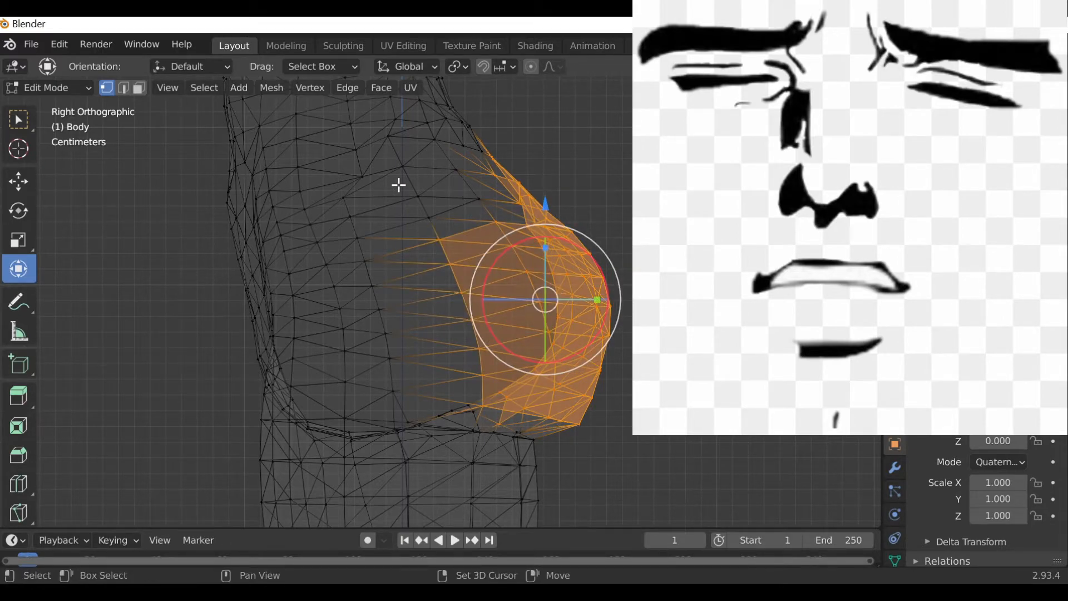
pyautogui.keyDown('shift'); pyautogui.moveTo(470, 191); pyautogui.dragTo(507, 214); pyautogui.keyUp('shift')
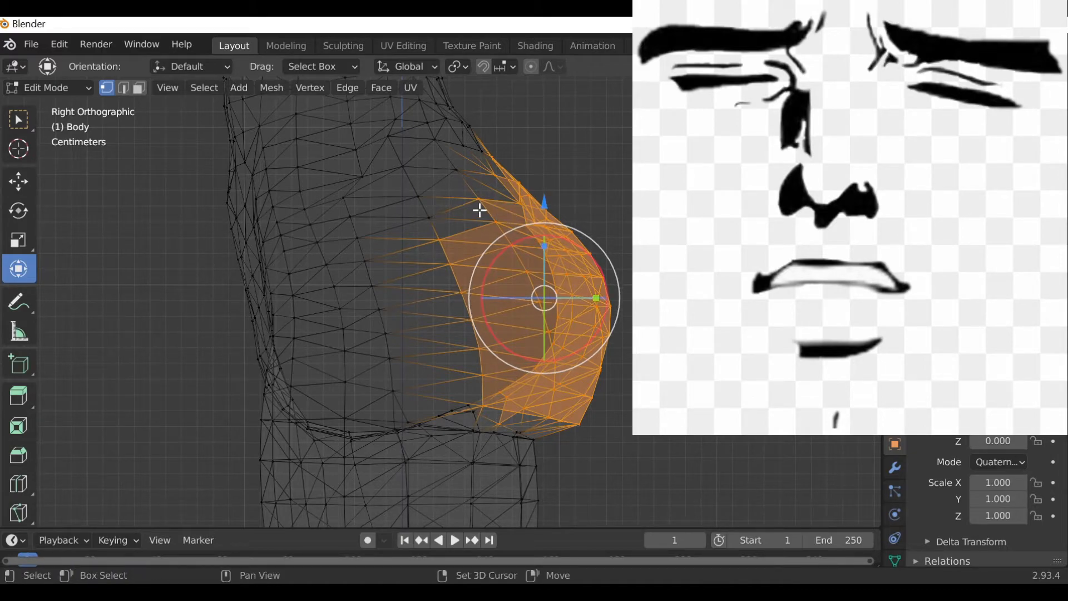
pyautogui.keyDown('shift'); pyautogui.moveTo(440, 230); pyautogui.dragTo(421, 212); pyautogui.keyUp('shift')
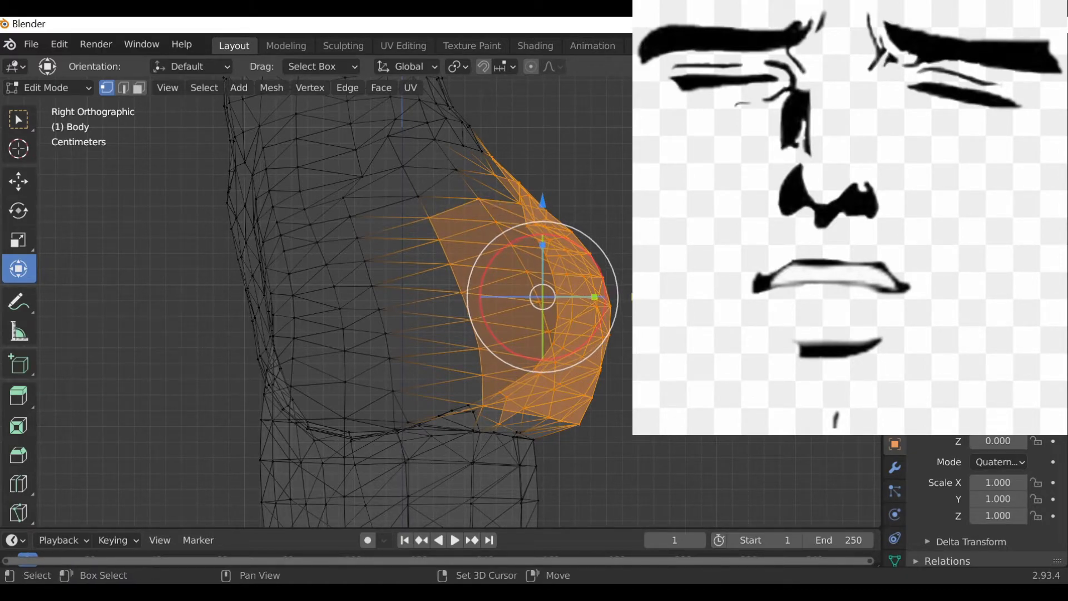
# Extend the buttocks selection down to its lower edge, checking it in back and side views.
pyautogui.press('ctrl+KP_1')
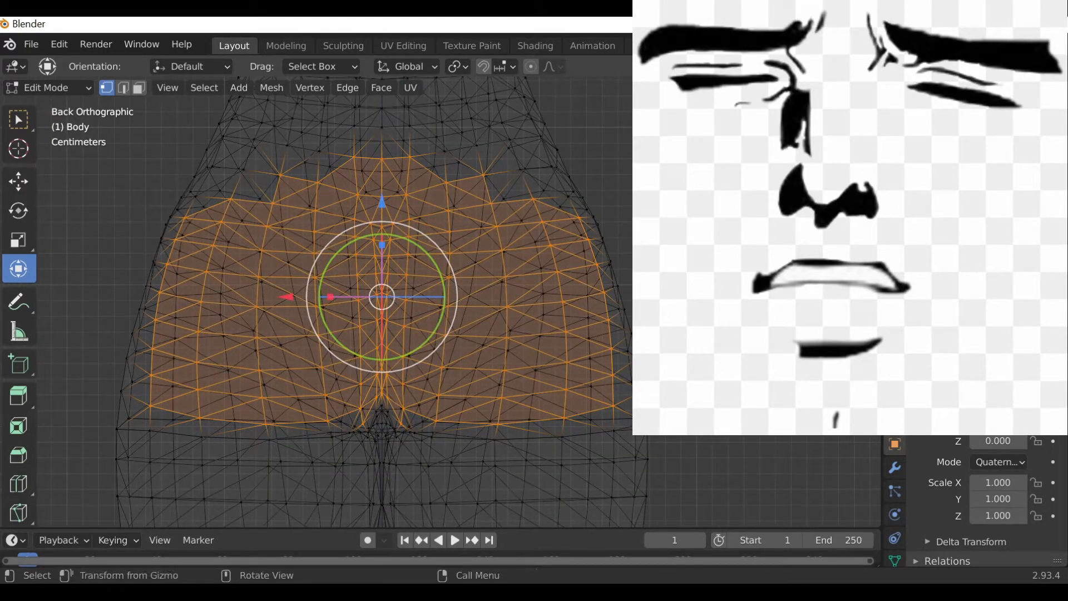
pyautogui.press('KP_3')
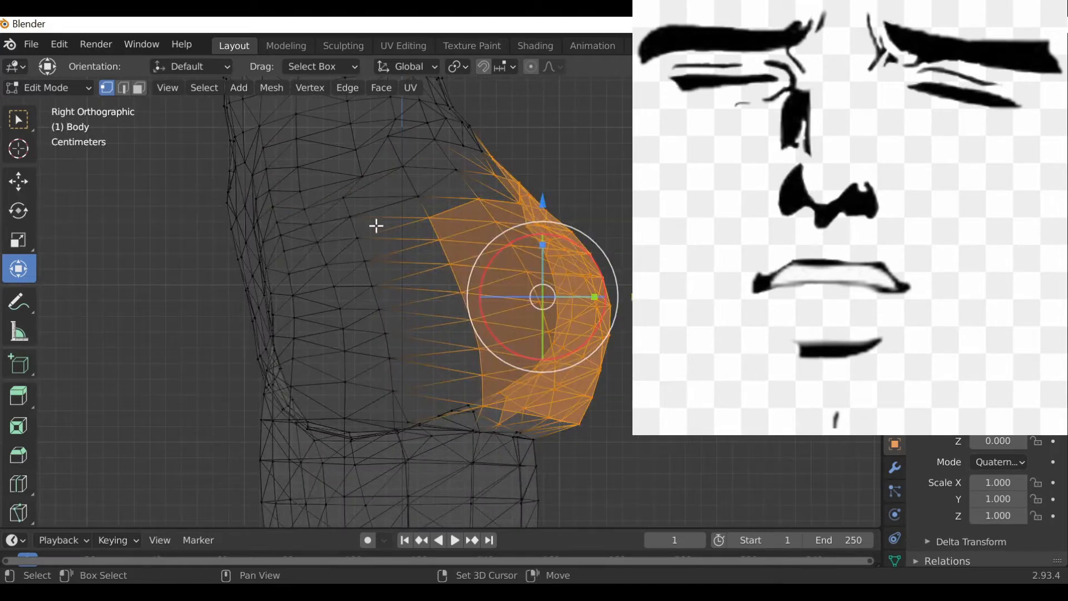
pyautogui.keyDown('shift'); pyautogui.moveTo(352, 228); pyautogui.dragTo(420, 399); pyautogui.keyUp('shift')
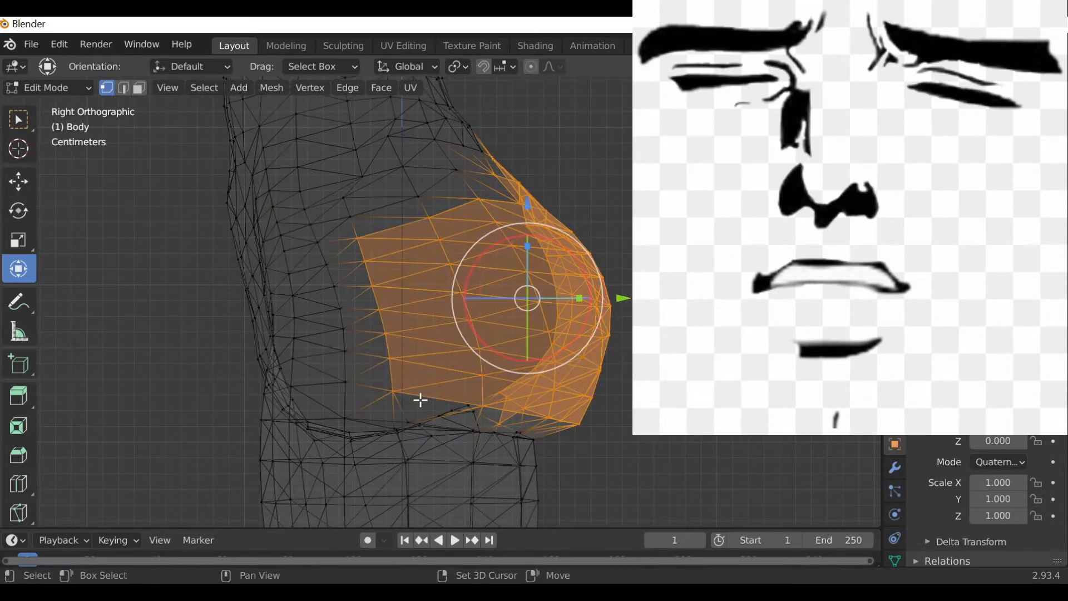
pyautogui.keyDown('shift'); pyautogui.click(417, 196); pyautogui.keyUp('shift')
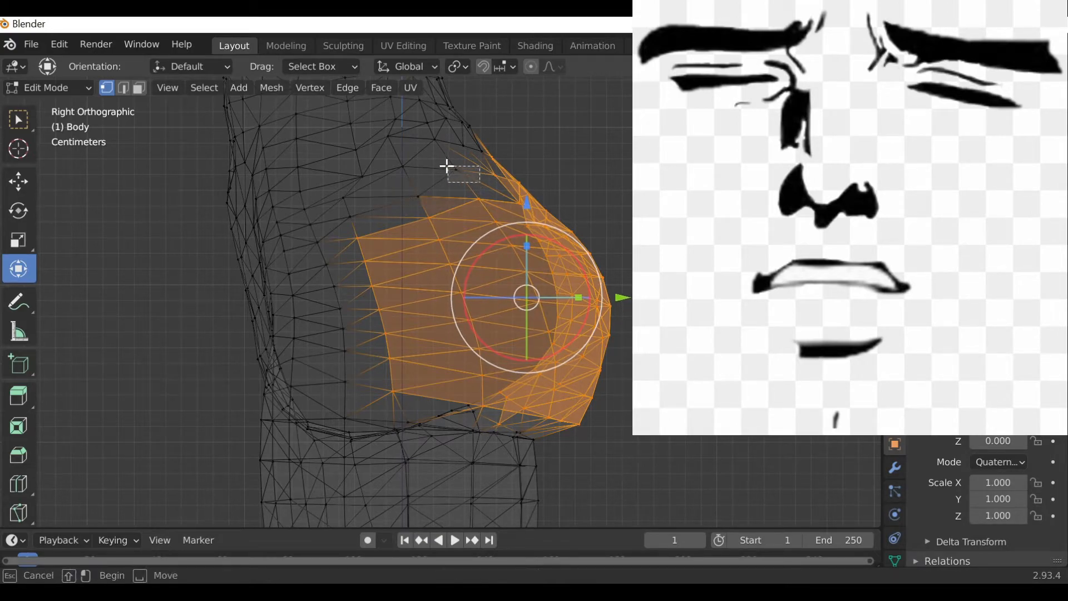
pyautogui.keyDown('shift'); pyautogui.click(445, 168); pyautogui.keyUp('shift')
pyautogui.keyDown('shift'); pyautogui.click(403, 187); pyautogui.keyUp('shift')
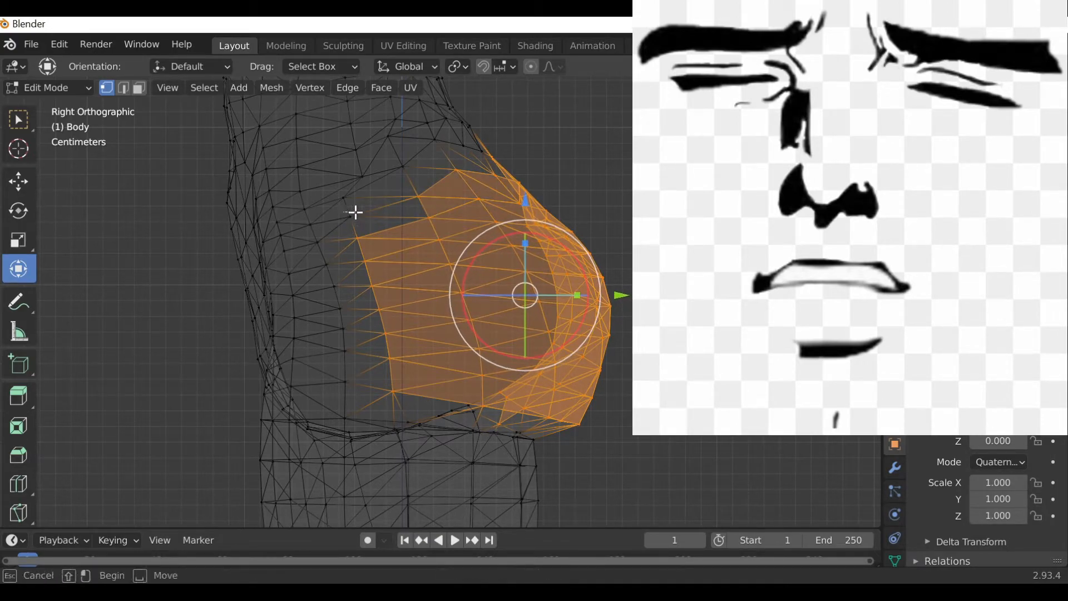
pyautogui.keyDown('shift'); pyautogui.click(357, 219); pyautogui.keyUp('shift')
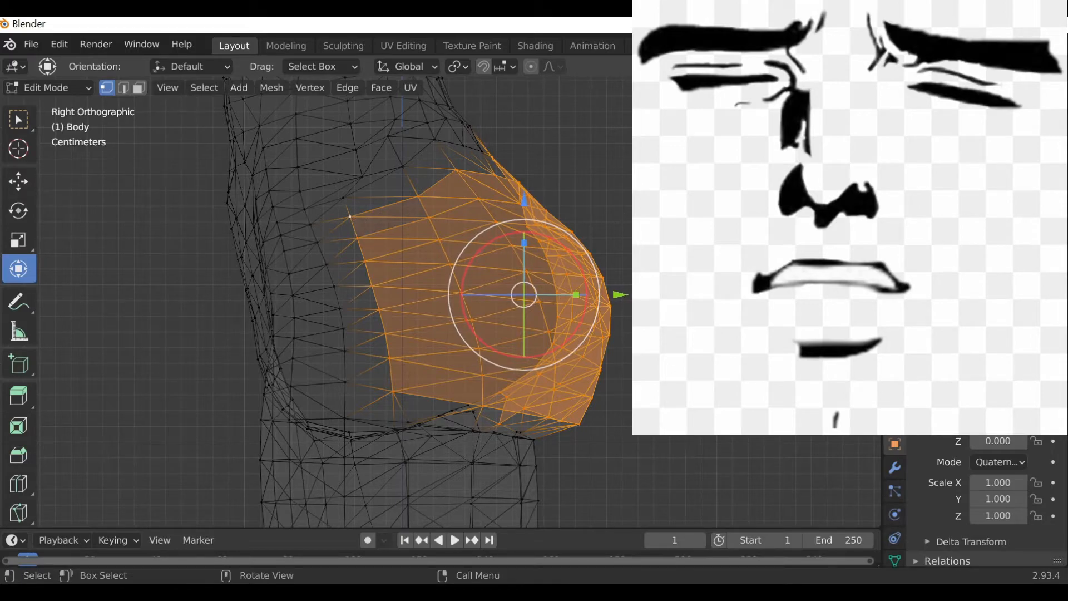
pyautogui.press('ctrl+KP_1')
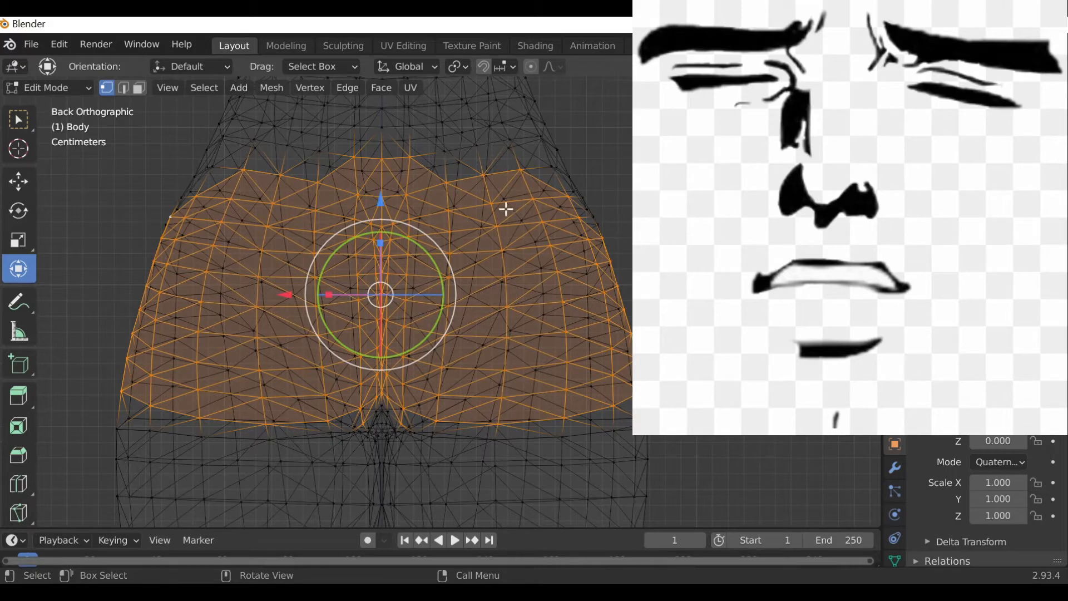
pyautogui.press('KP_3')
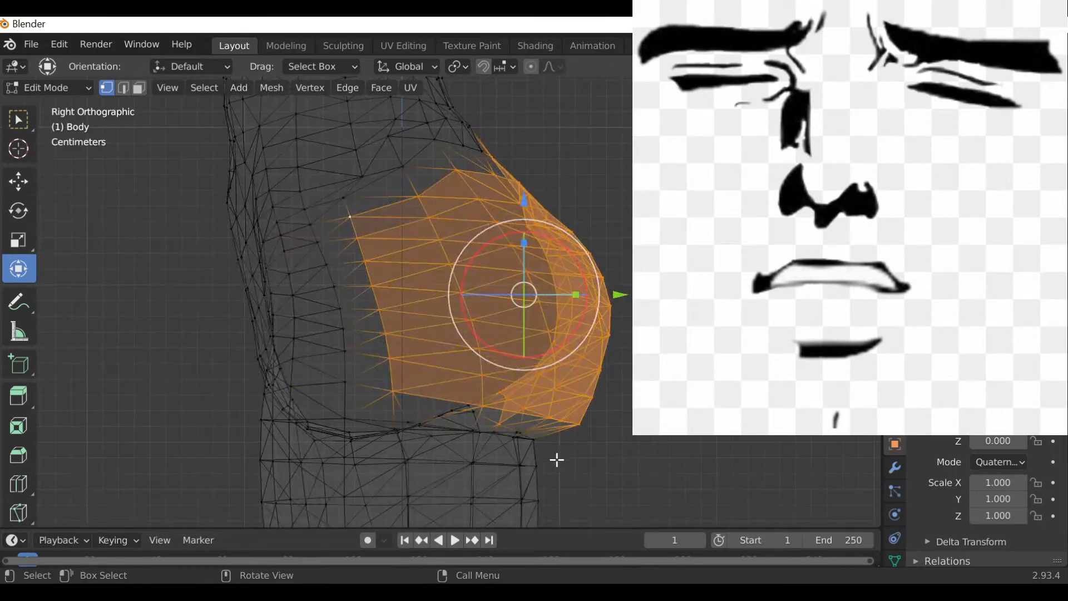
pyautogui.scroll(3, 558, 449)
pyautogui.keyDown('shift'); pyautogui.moveTo(558, 449); pyautogui.dragTo(551, 234, button='middle'); pyautogui.keyUp('shift')
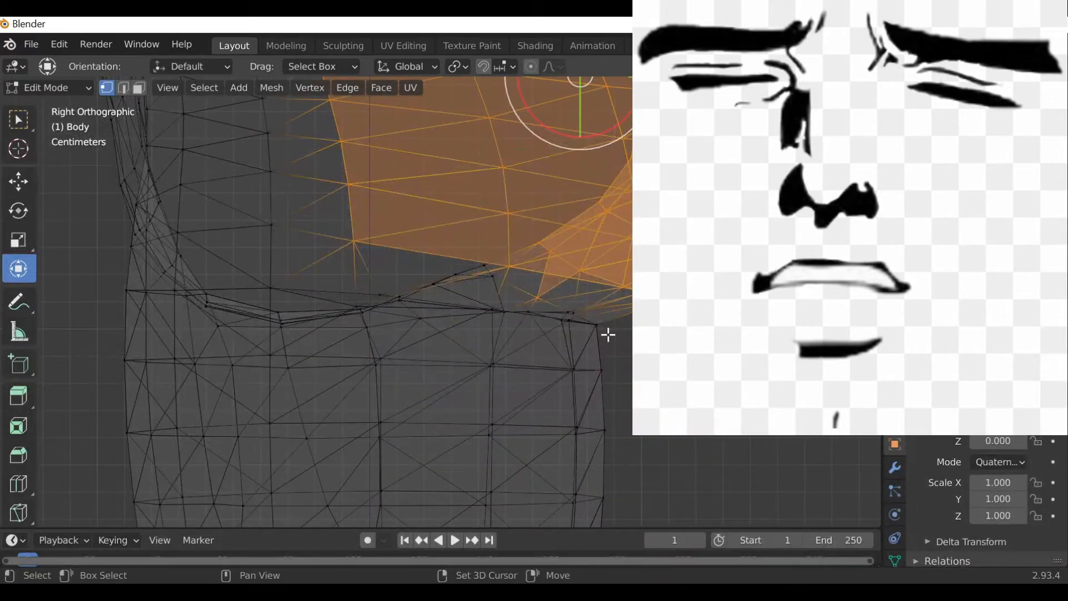
pyautogui.moveTo(605, 329); pyautogui.dragTo(399, 314)
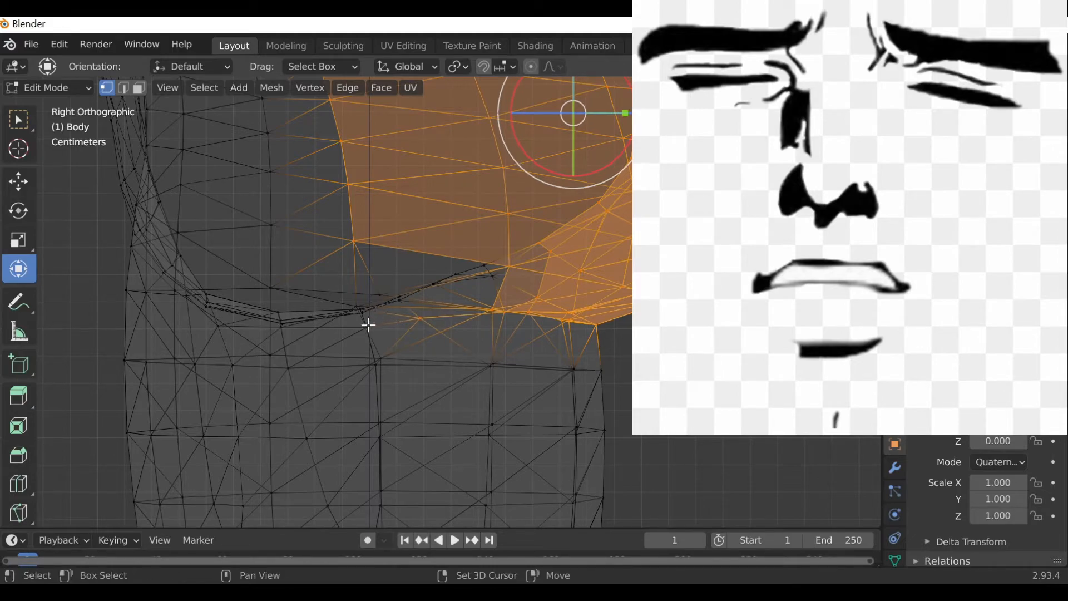
pyautogui.keyDown('shift'); pyautogui.moveTo(343, 284); pyautogui.dragTo(387, 275); pyautogui.keyUp('shift')
# Extend the buttocks selection in back view and scale it up slightly.
pyautogui.press('ctrl+KP_1')
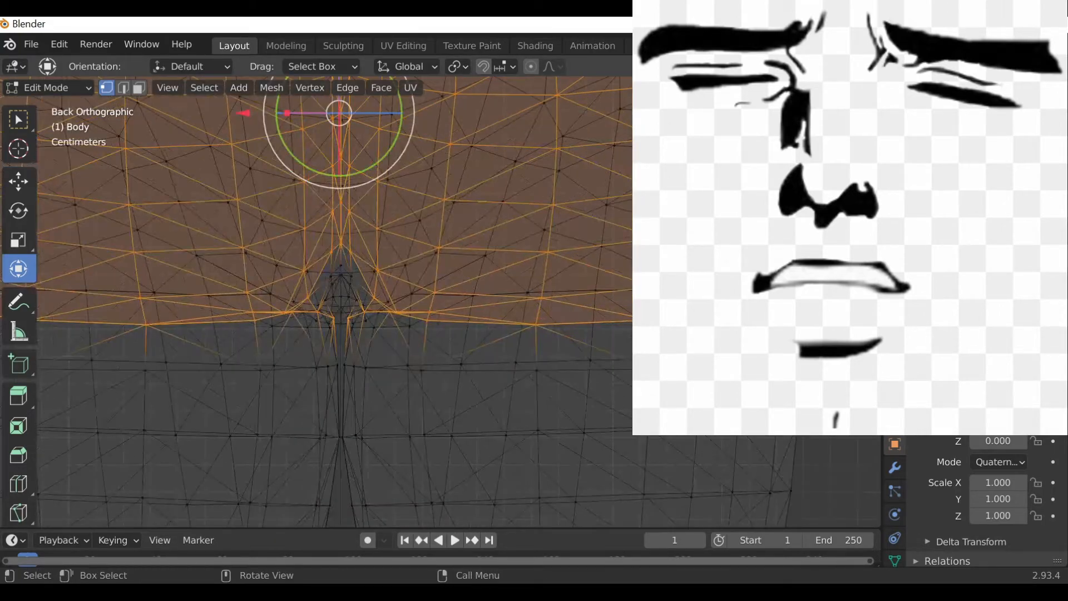
pyautogui.press('b')
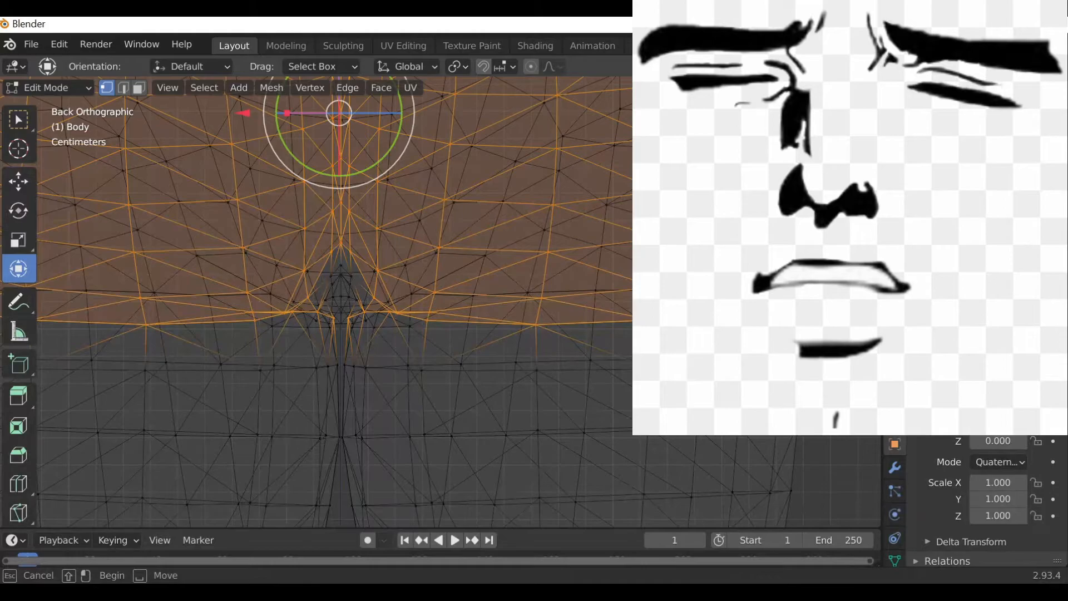
pyautogui.keyDown('shift'); pyautogui.moveTo(718, 184); pyautogui.dragTo(806, 311); pyautogui.keyUp('shift')
pyautogui.scroll(-2, 439, 302)
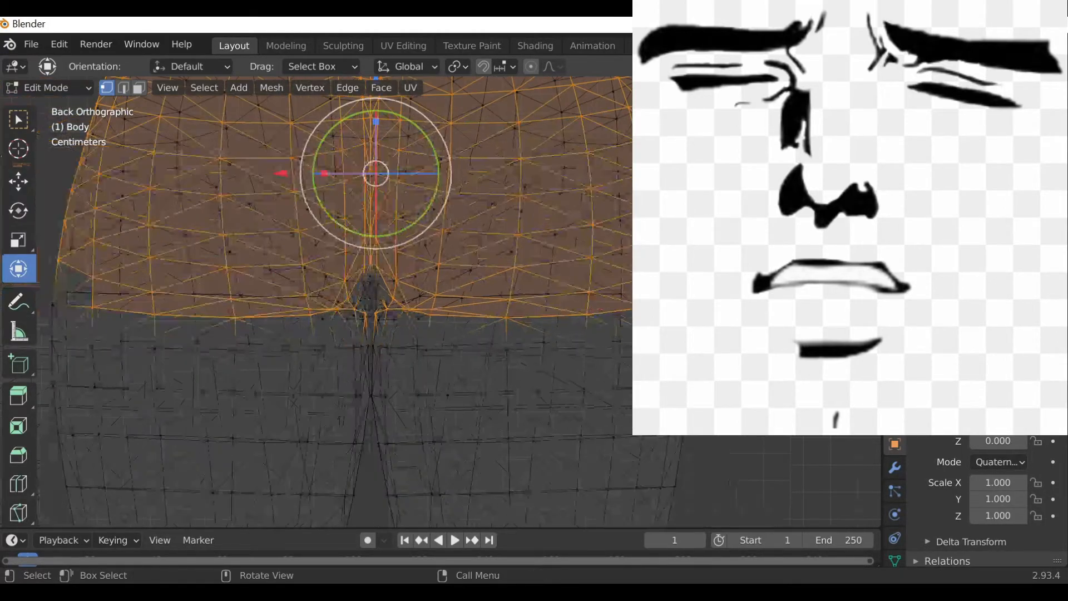
pyautogui.keyDown('shift'); pyautogui.moveTo(312, 294); pyautogui.dragTo(591, 314, button='middle'); pyautogui.keyUp('shift')
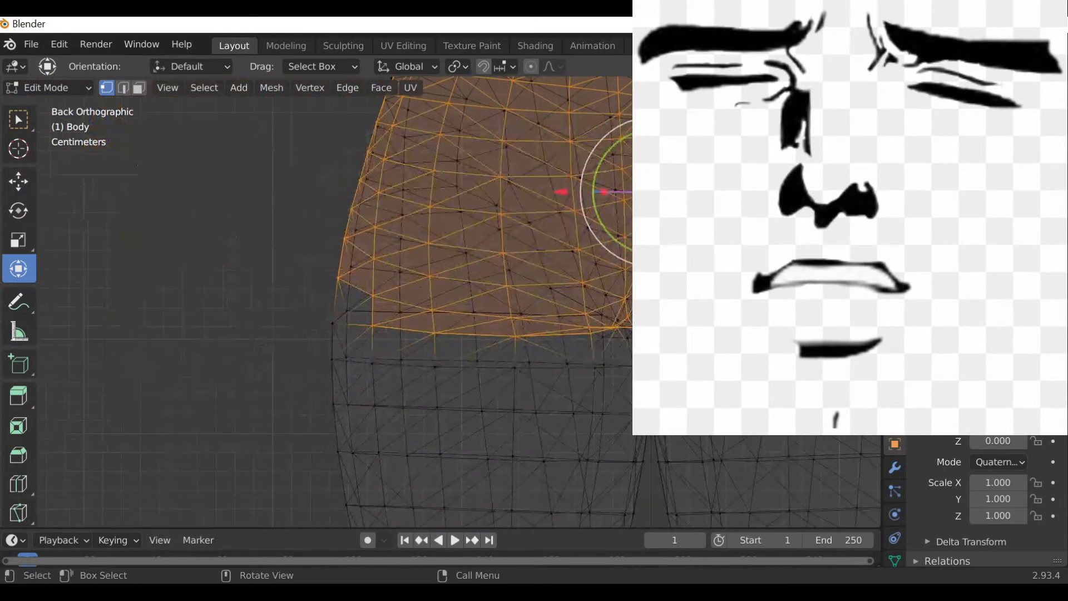
pyautogui.scroll(1, 393, 306)
pyautogui.keyDown('shift'); pyautogui.moveTo(293, 298); pyautogui.dragTo(349, 340); pyautogui.keyUp('shift')
pyautogui.scroll(-3, 607, 290)
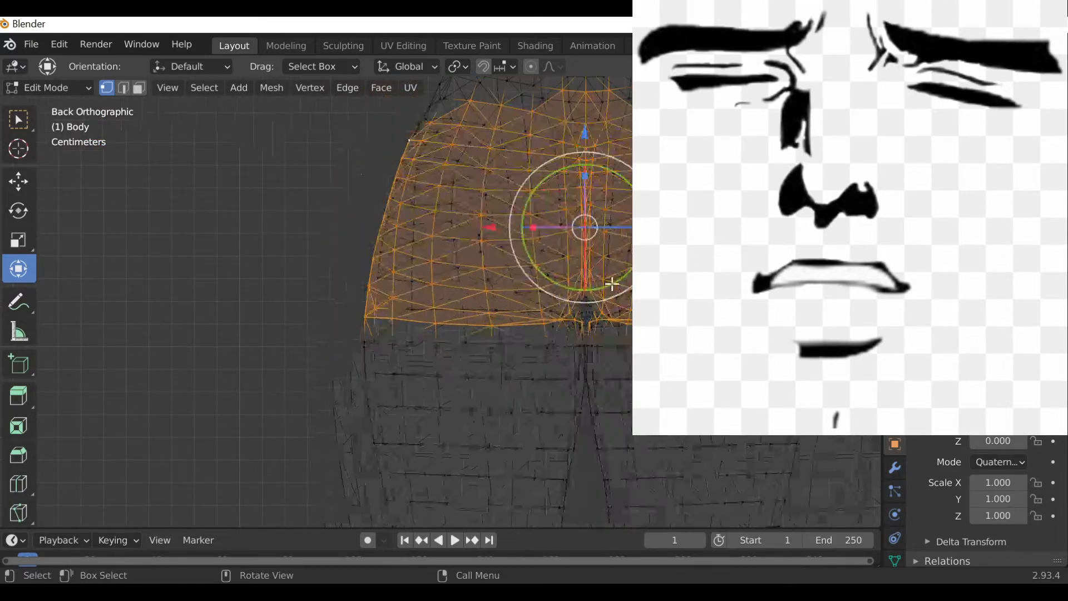
pyautogui.keyDown('shift'); pyautogui.moveTo(487, 248); pyautogui.dragTo(465, 309, button='middle'); pyautogui.keyUp('shift')
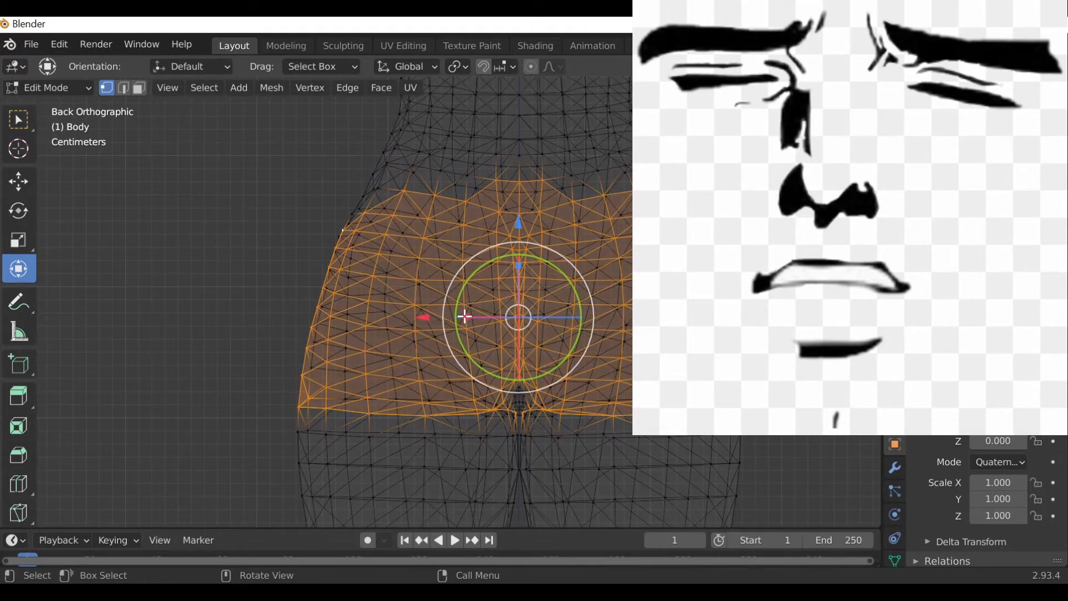
pyautogui.moveTo(464, 316); pyautogui.dragTo(458, 316)
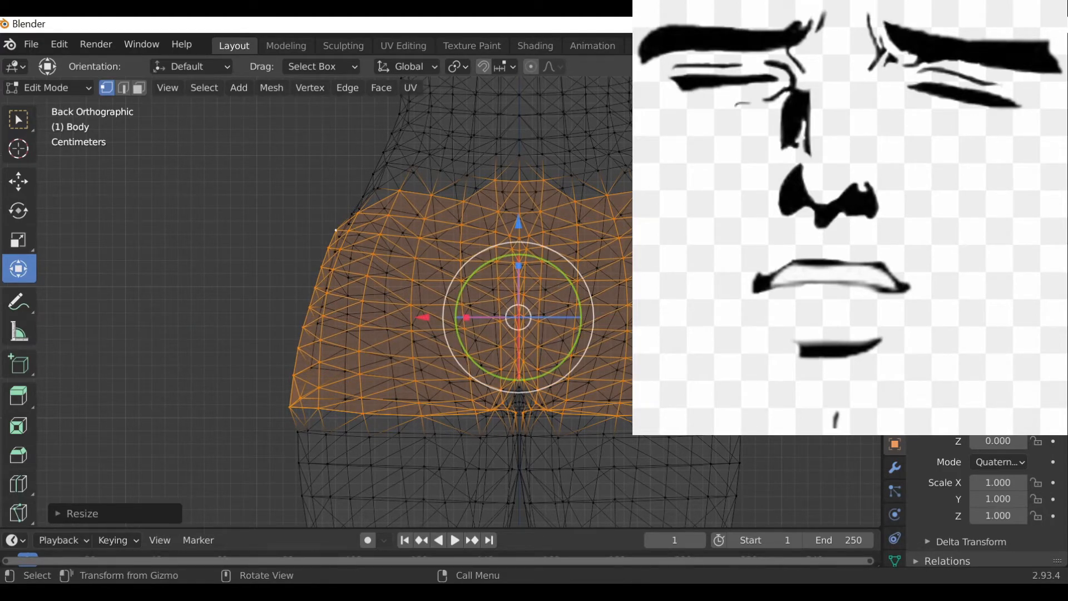
# Review the buttocks in solid shading from several views, then move the selection further outward along the Y axis.
pyautogui.press('KP_3')
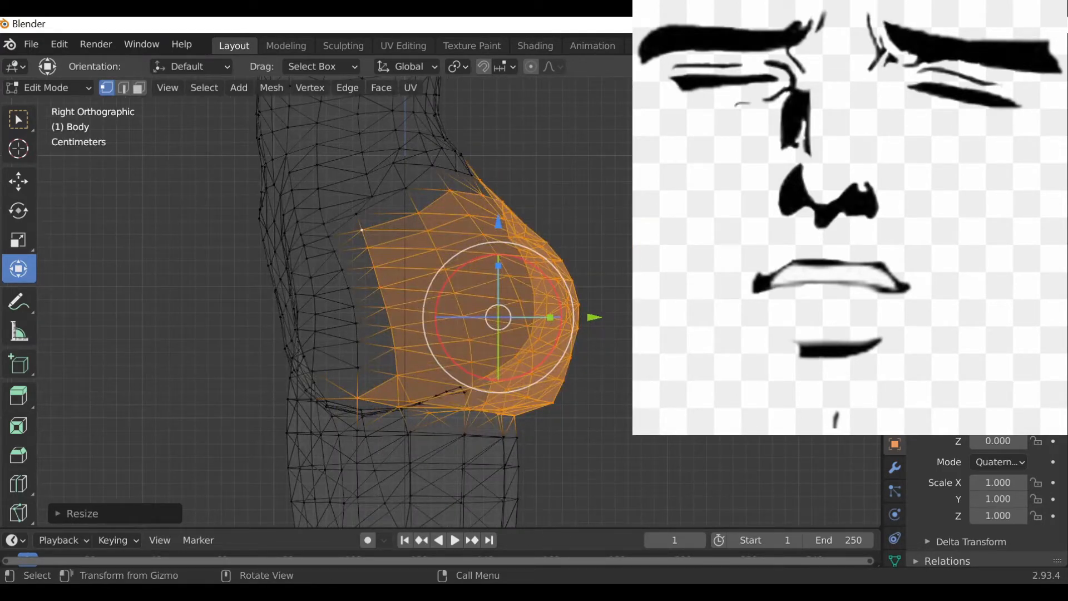
pyautogui.press('KP_1')
pyautogui.click(816, 88)
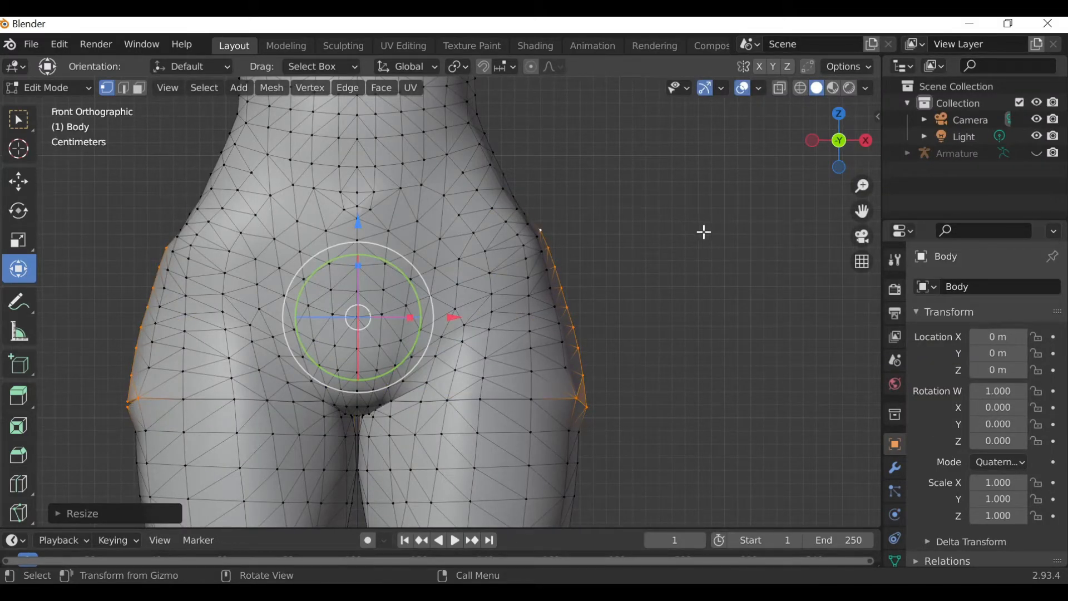
pyautogui.moveTo(862, 212); pyautogui.dragTo(960, 206)
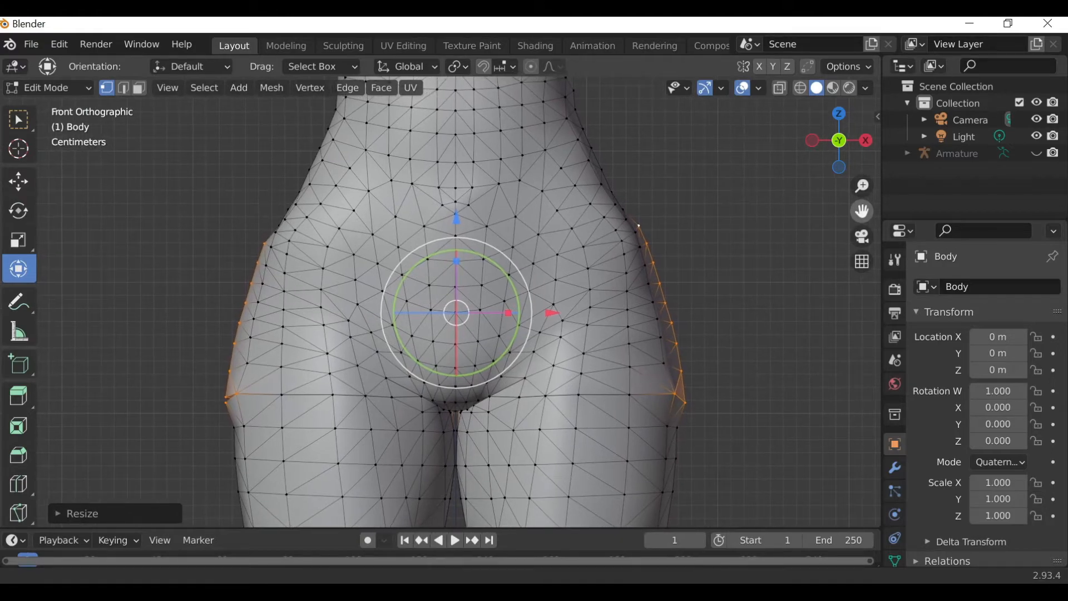
pyautogui.click(868, 143)
pyautogui.click(868, 144)
pyautogui.click(868, 144)
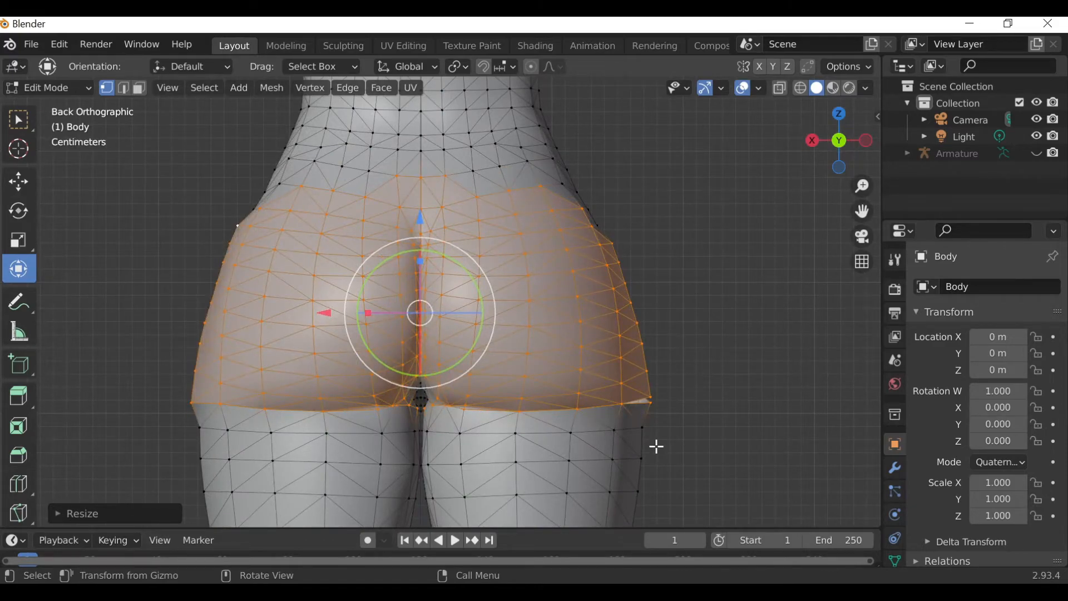
pyautogui.press('ctrl')
pyautogui.press('ctrl')
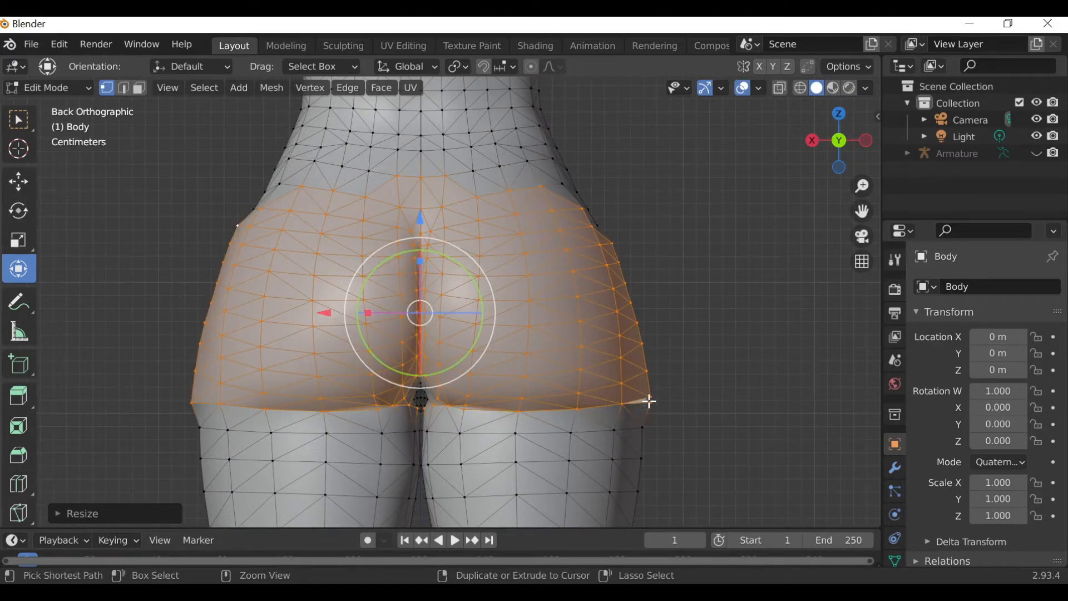
pyautogui.click(812, 140)
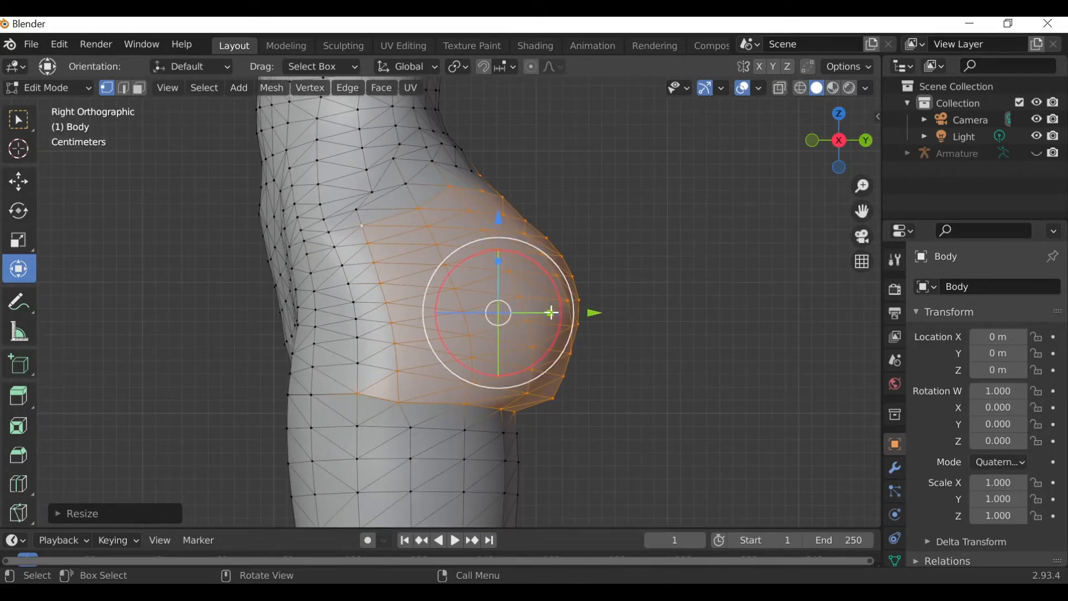
pyautogui.moveTo(553, 316); pyautogui.dragTo(605, 313)
# Examine the reshaped buttocks from right, front, left and back views.
pyautogui.scroll(-3, 708, 267)
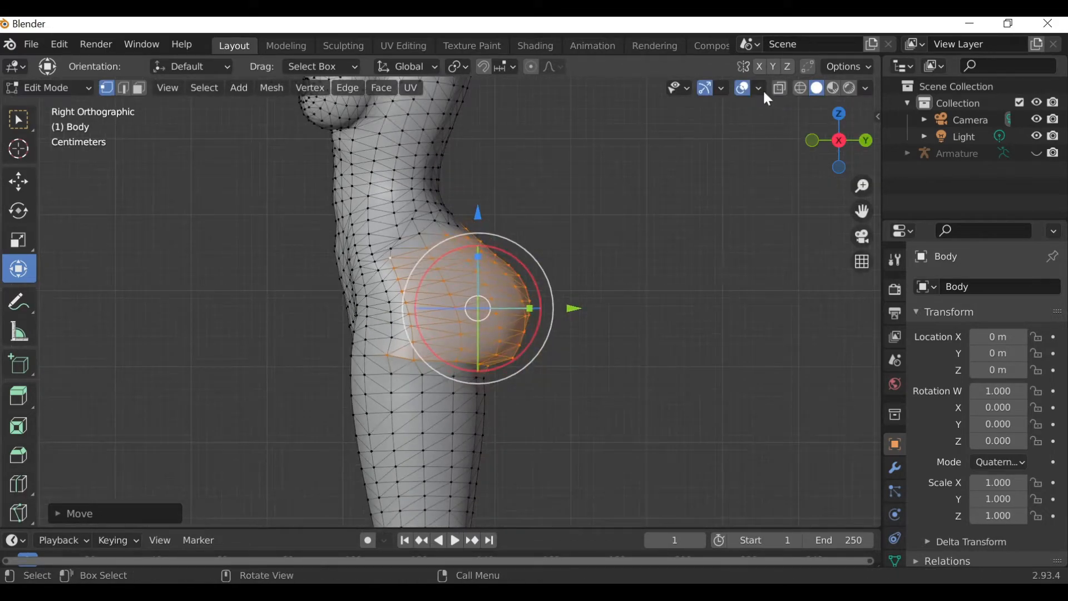
pyautogui.moveTo(863, 211); pyautogui.dragTo(907, 314)
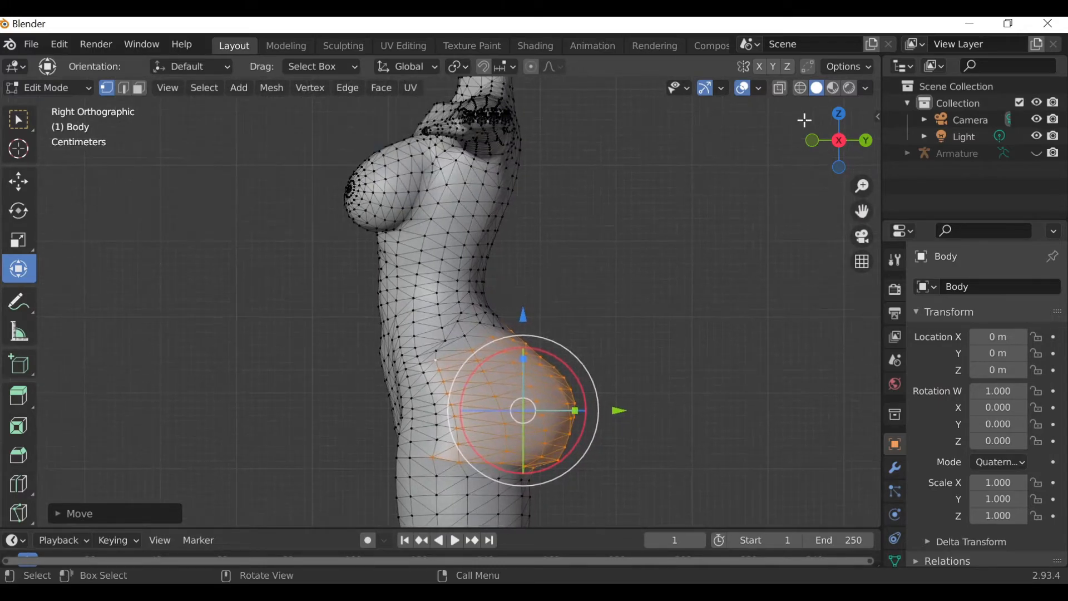
pyautogui.click(813, 141)
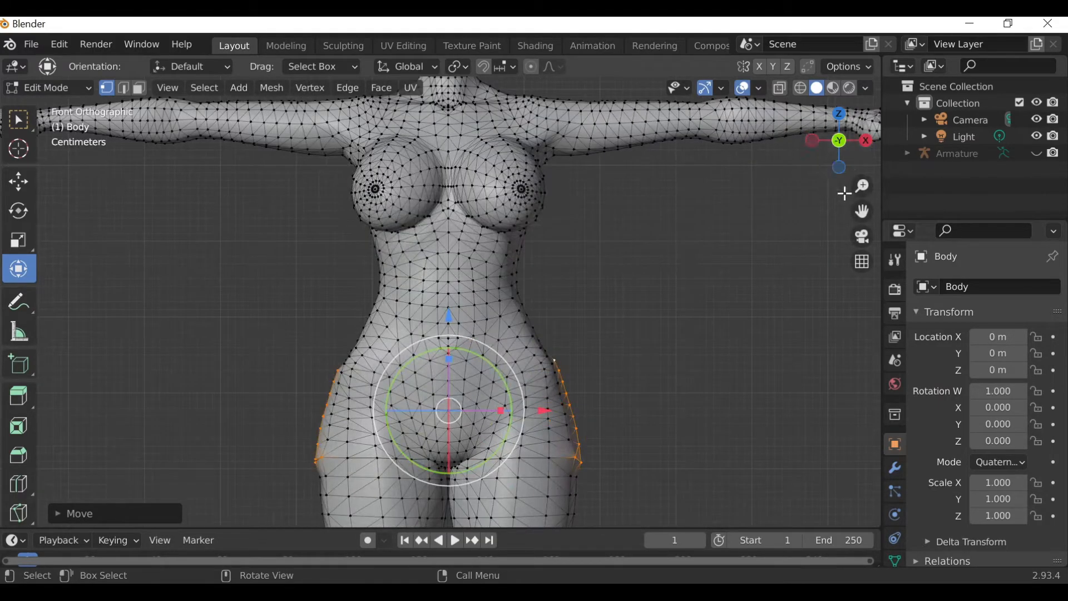
pyautogui.scroll(-4, 775, 234)
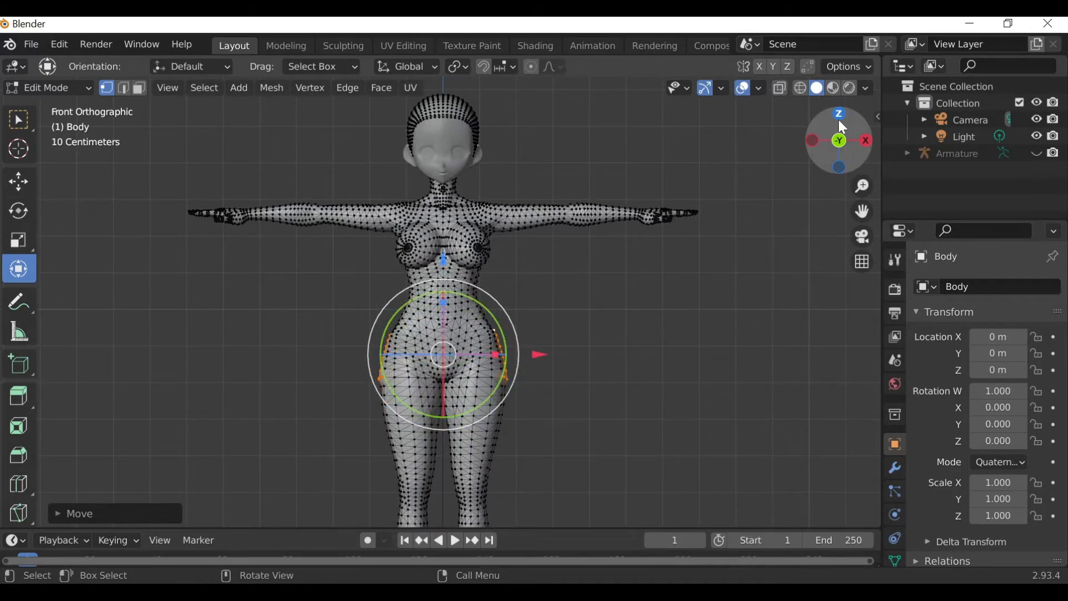
pyautogui.click(813, 142)
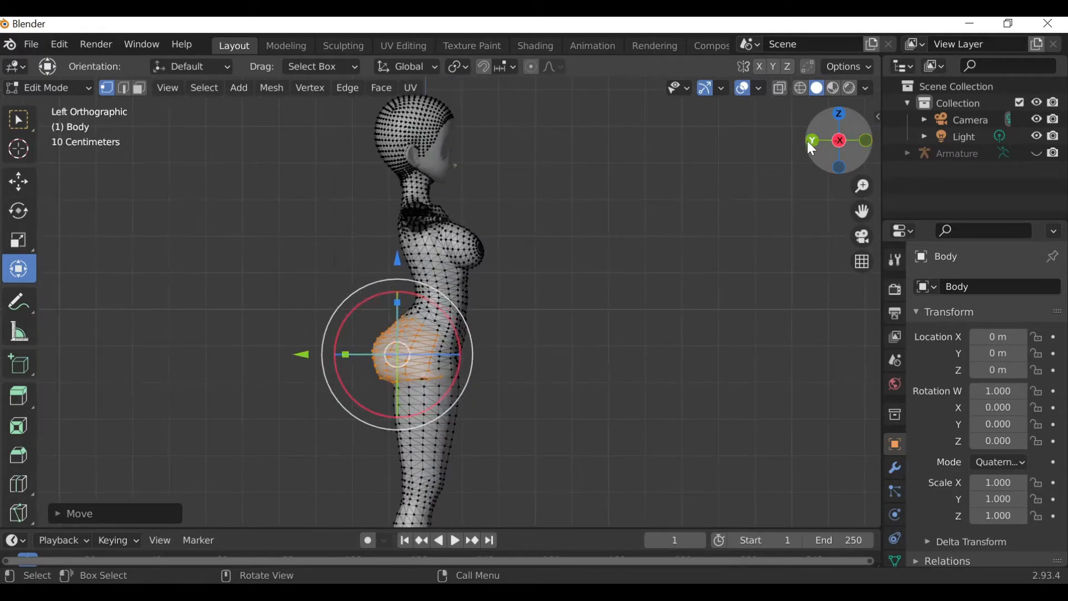
pyautogui.click(812, 141)
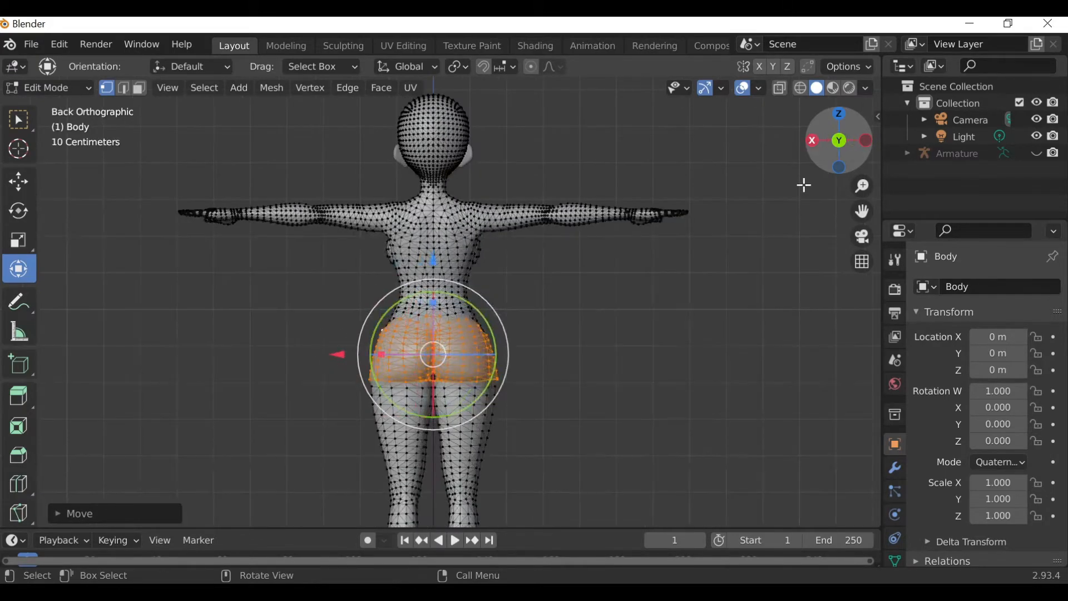
pyautogui.scroll(5, 756, 243)
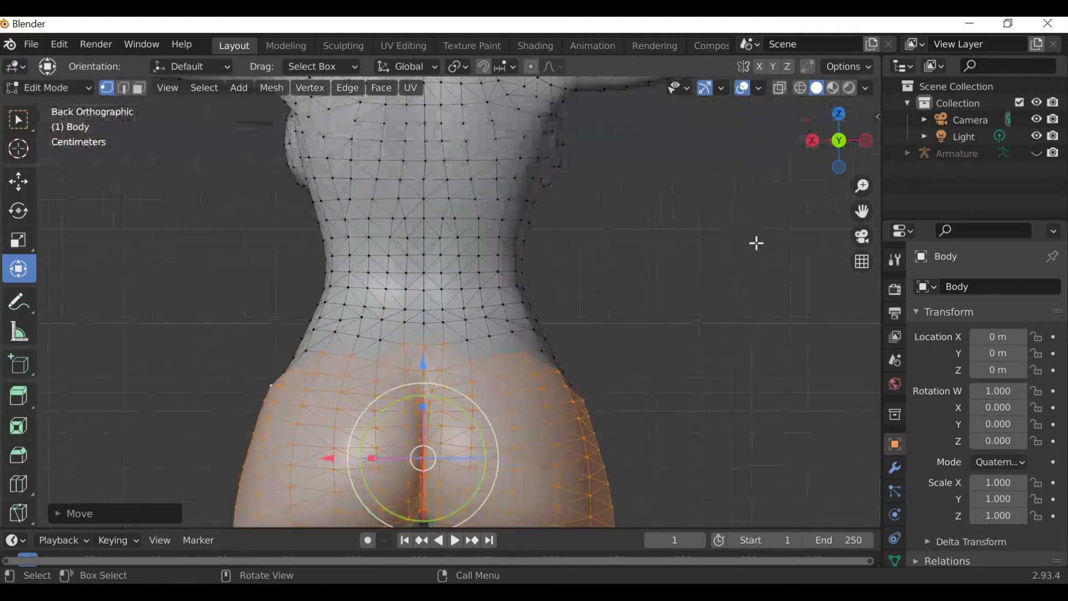
# In wireframe side view, deselect all, box-select the band along the buttocks' lower crease and scale it up slightly.
pyautogui.click(800, 88)
pyautogui.moveTo(862, 211); pyautogui.dragTo(892, 83)
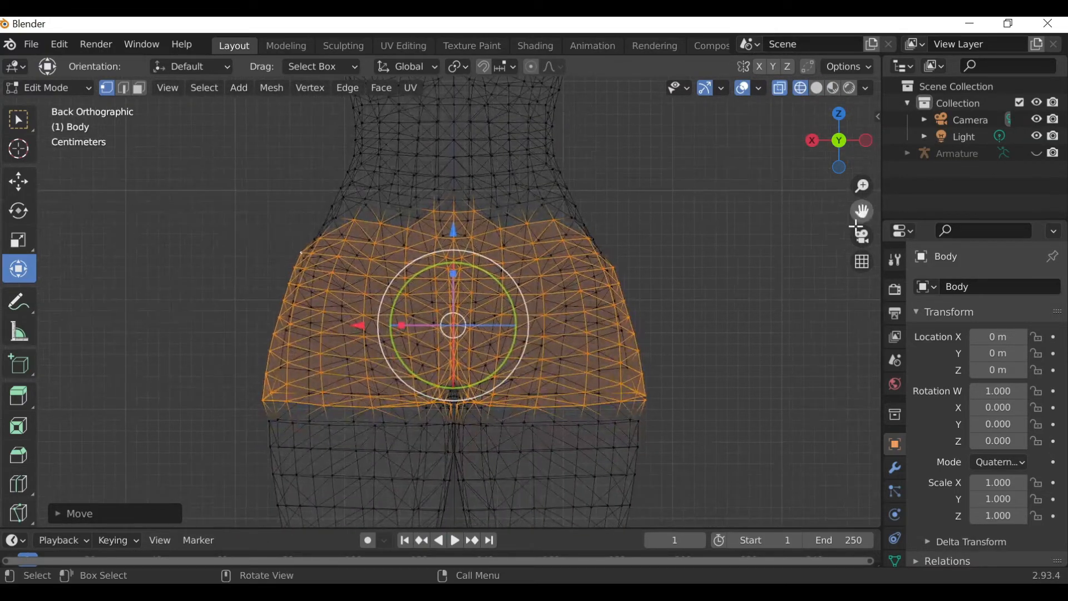
pyautogui.click(812, 142)
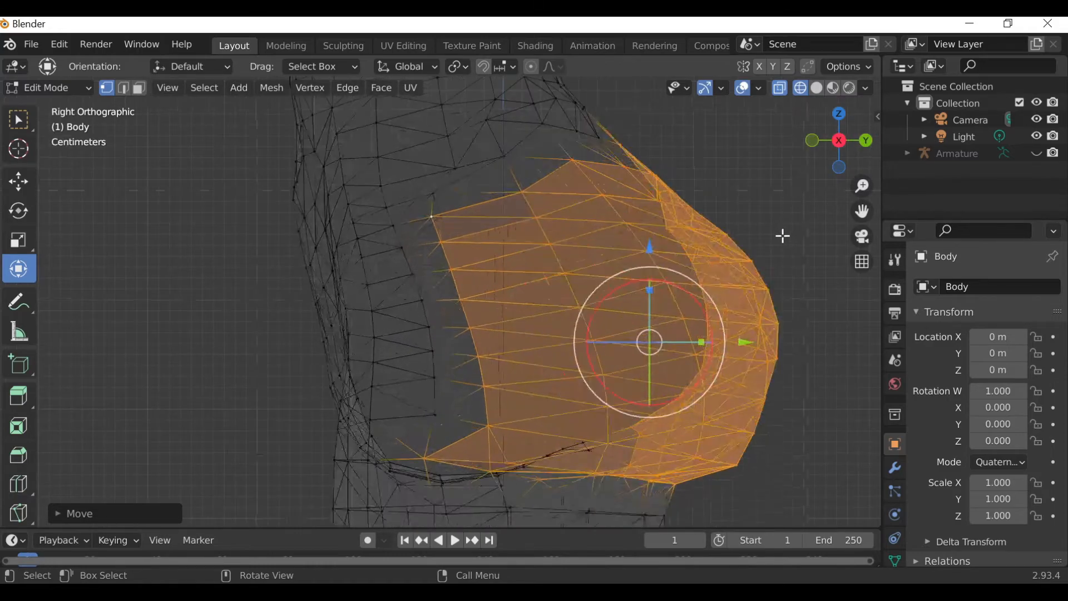
pyautogui.moveTo(862, 211); pyautogui.dragTo(741, 328)
pyautogui.scroll(1, 732, 323)
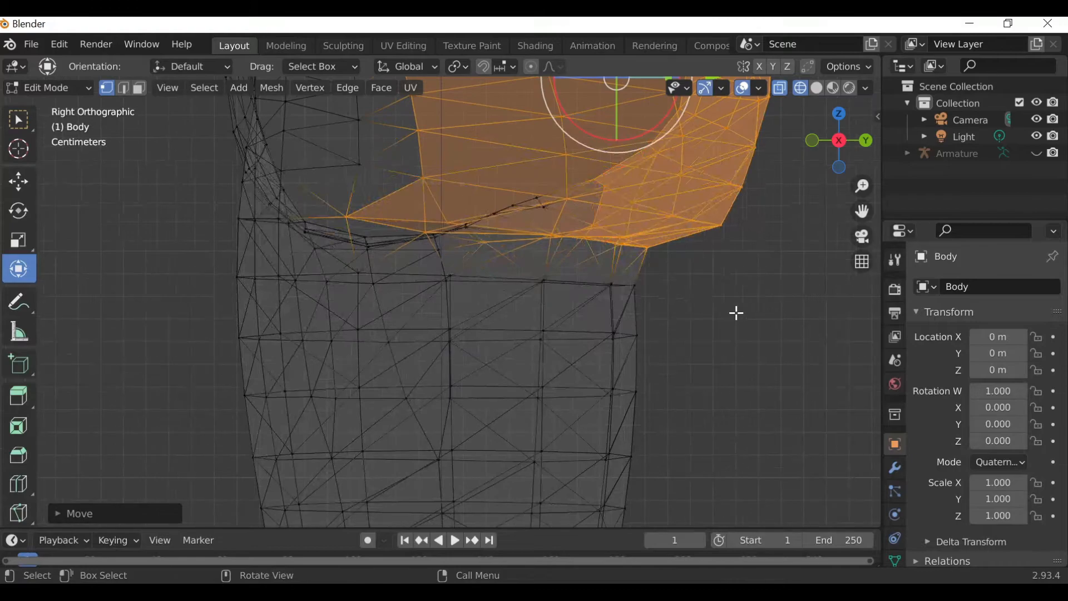
pyautogui.moveTo(861, 211); pyautogui.dragTo(830, 262)
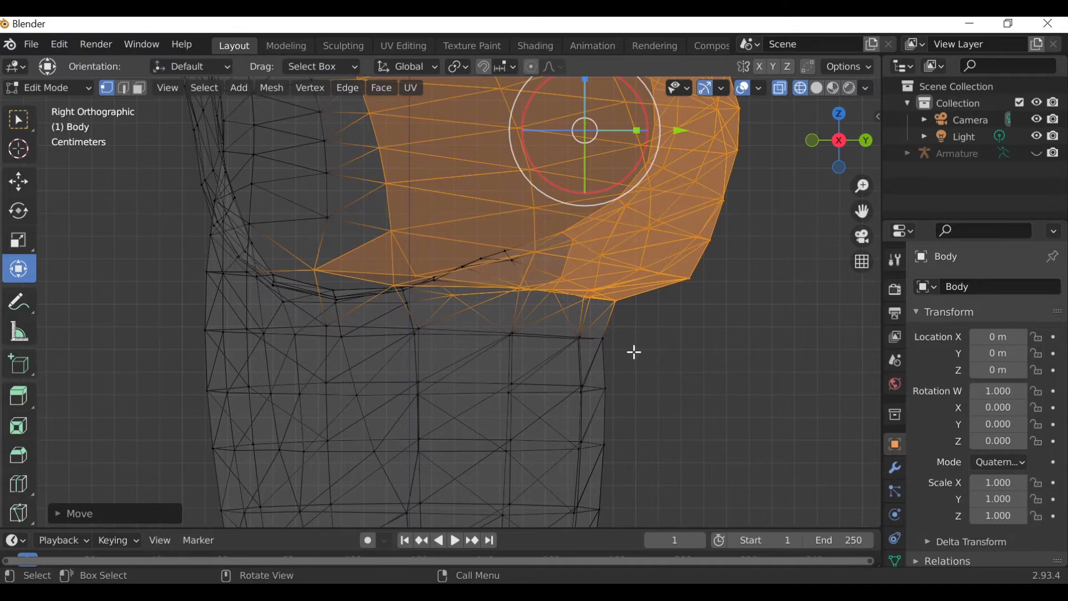
pyautogui.hotkey('alt', 'a')
pyautogui.press('b')
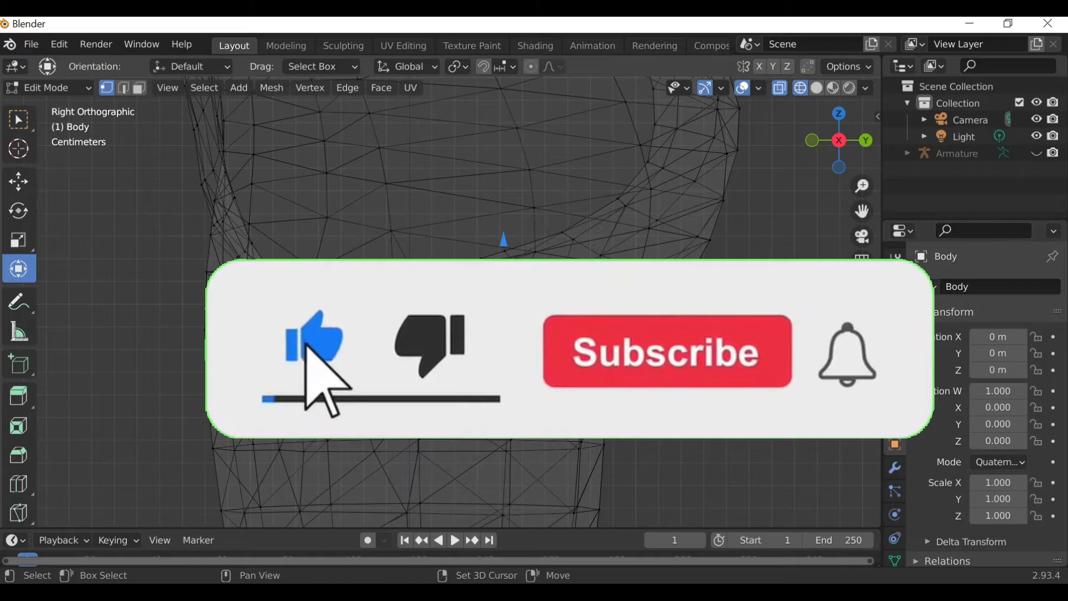
pyautogui.moveTo(509, 289); pyautogui.dragTo(578, 356)
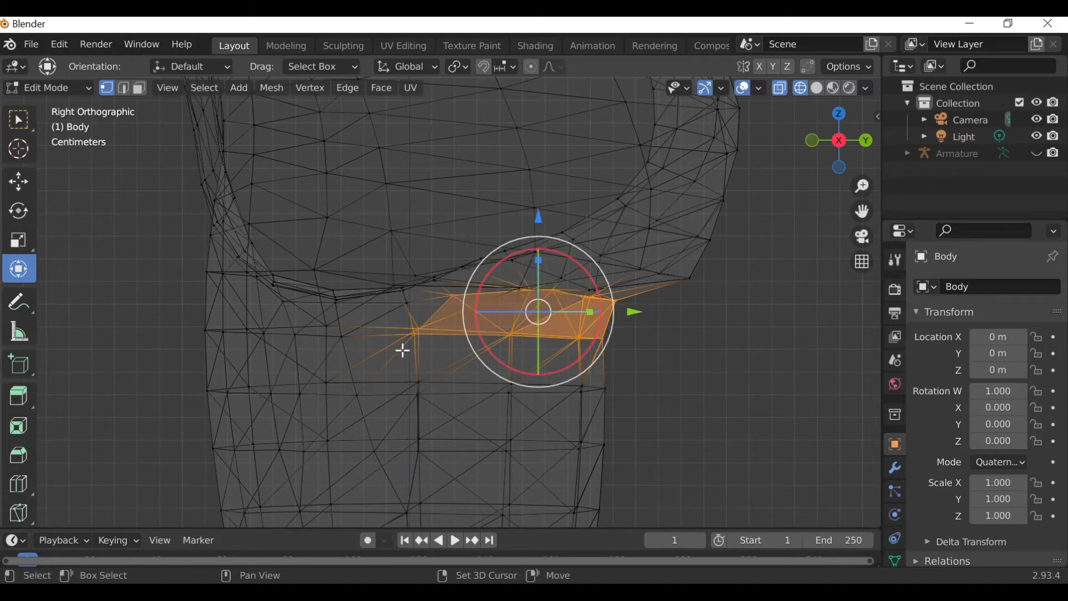
pyautogui.keyDown('shift'); pyautogui.click(422, 308); pyautogui.keyUp('shift')
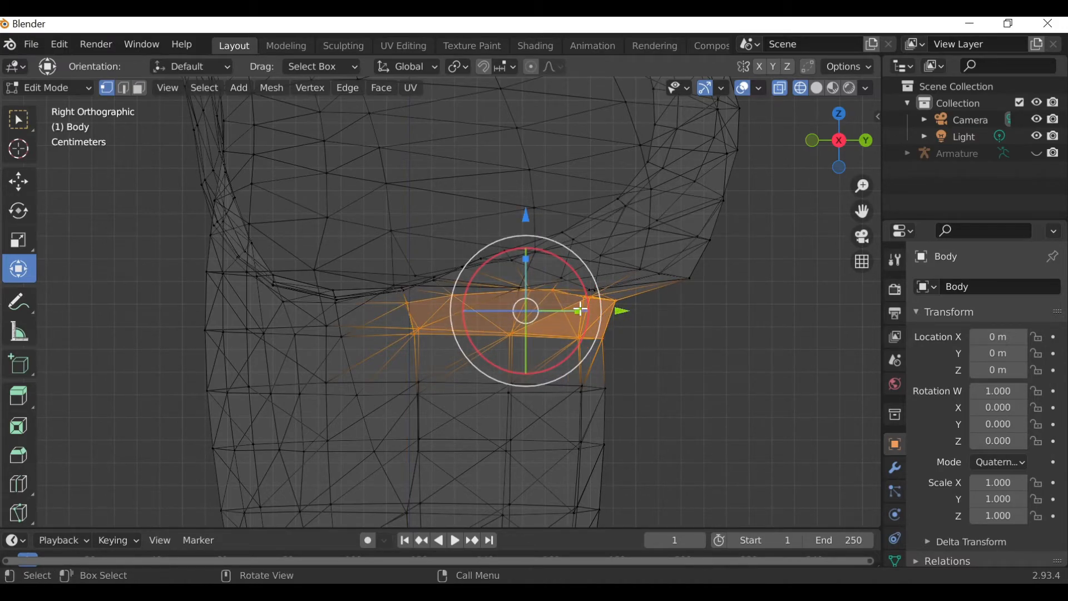
pyautogui.moveTo(579, 312); pyautogui.dragTo(602, 312)
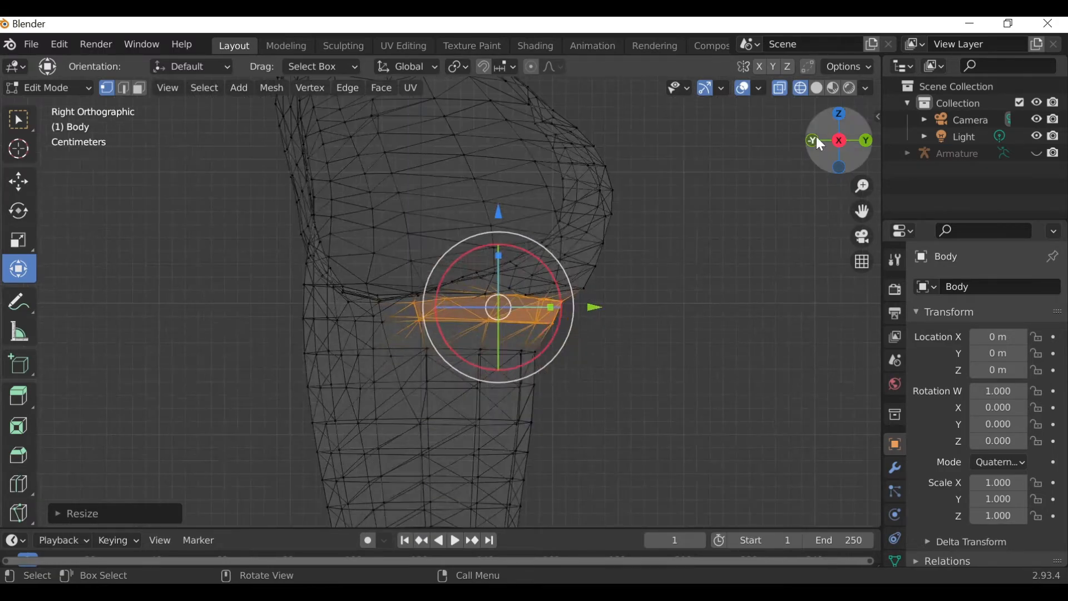
# Inspect the lower buttocks crease in solid shading from back, left, right and front views.
pyautogui.click(867, 140)
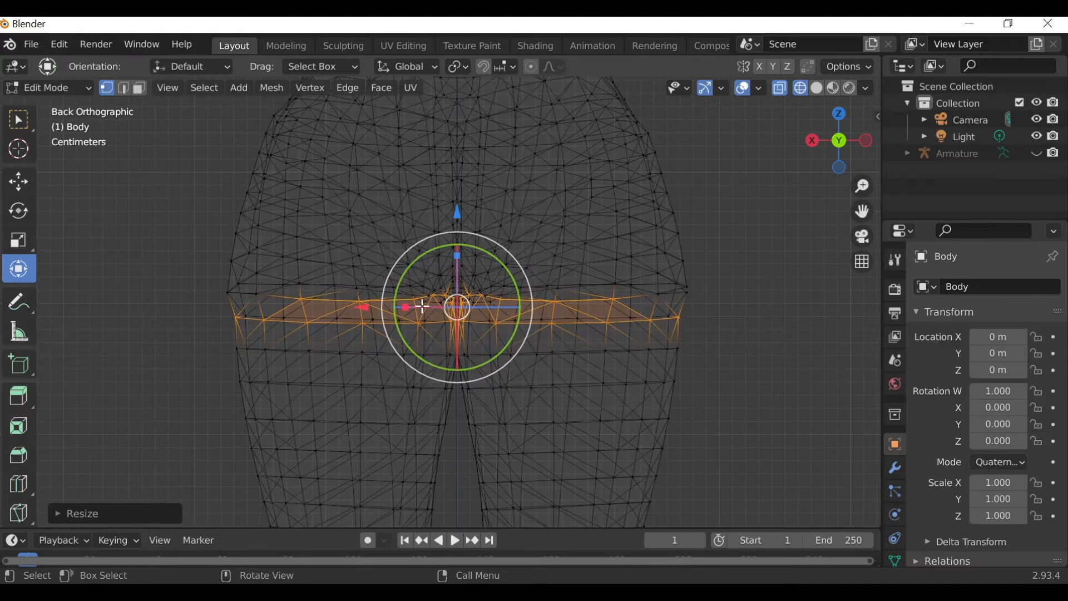
pyautogui.scroll(2, 432, 312)
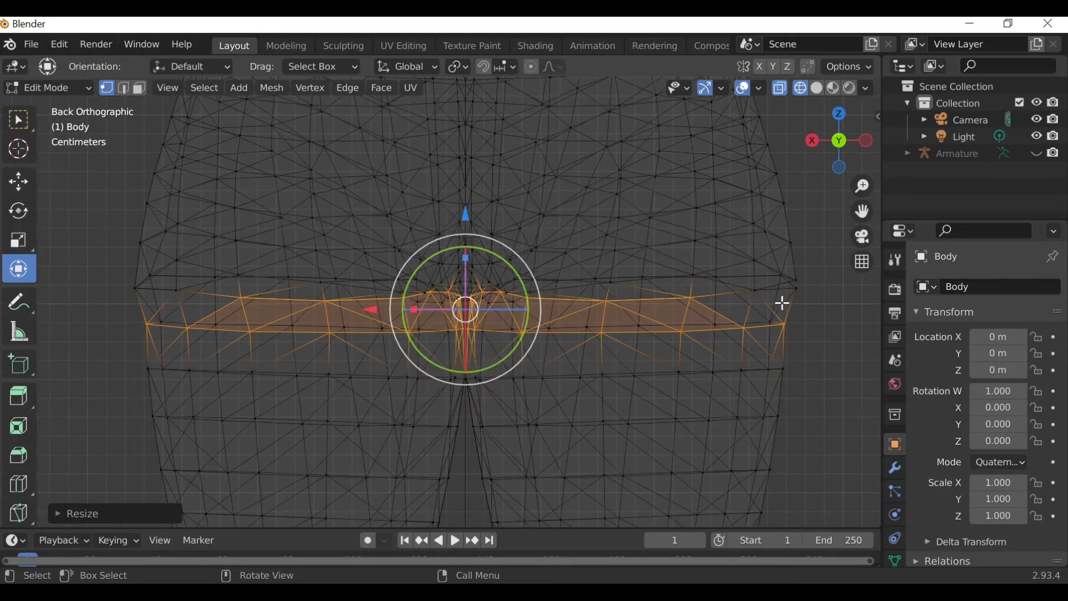
pyautogui.click(818, 89)
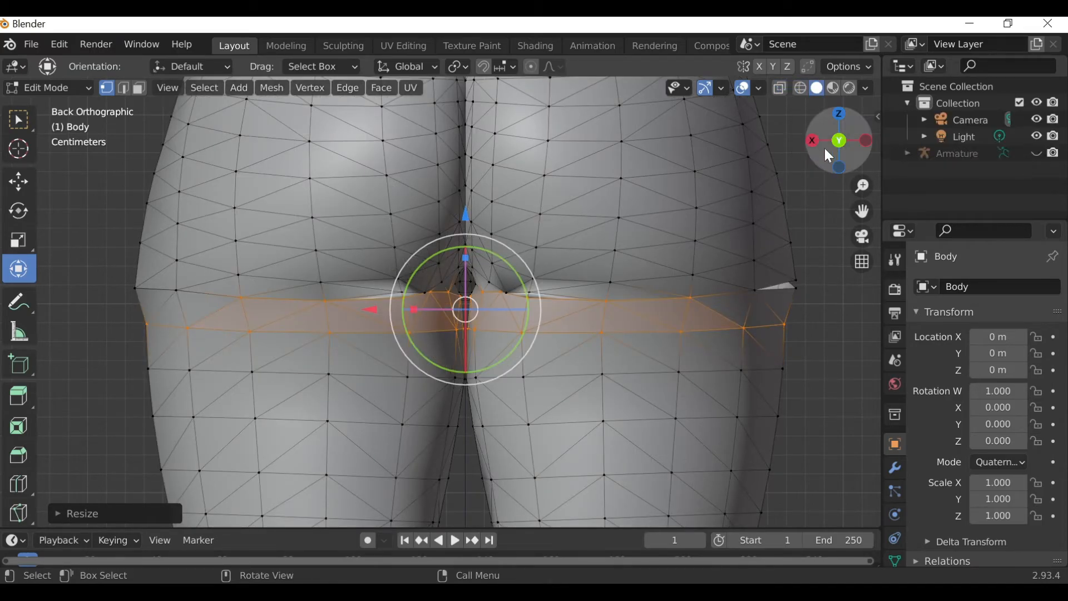
pyautogui.click(866, 140)
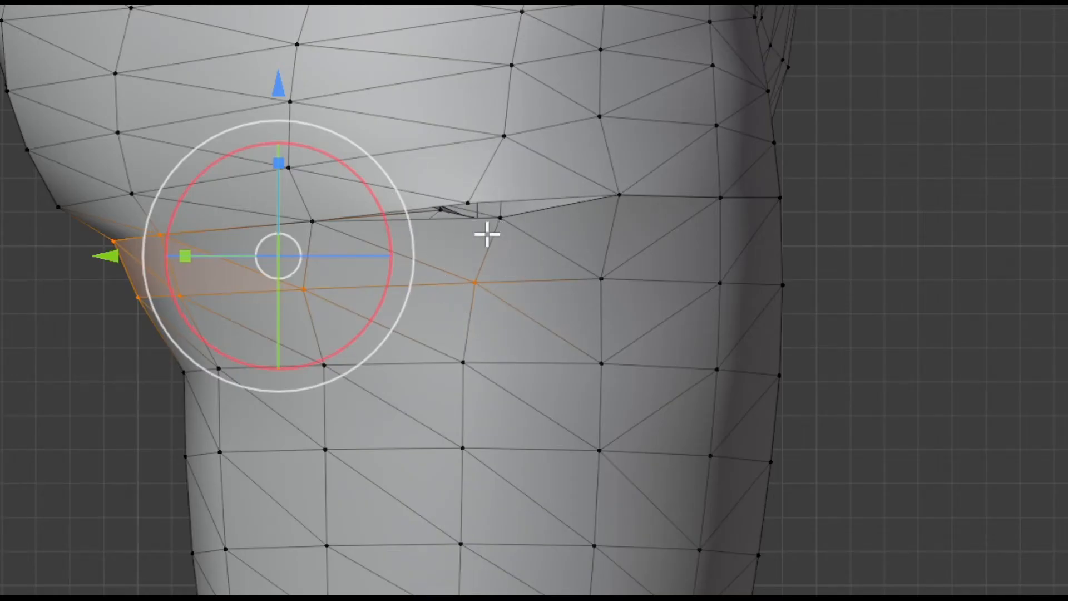
pyautogui.press('c')
pyautogui.press('Escape')
pyautogui.press('ctrl+KP_1')
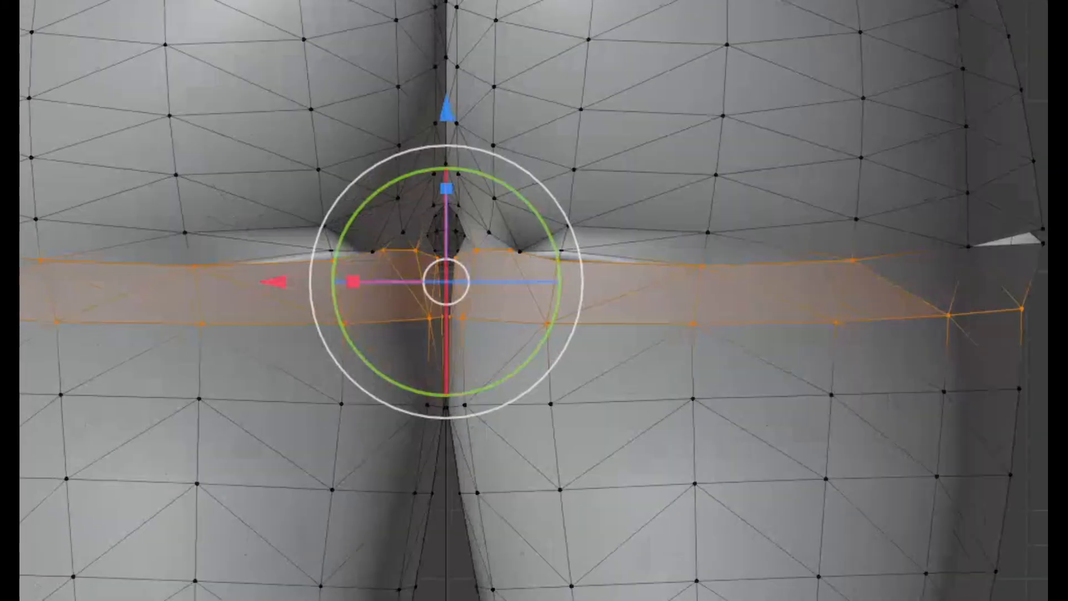
pyautogui.press('KP_3')
pyautogui.press('c')
pyautogui.press('Escape')
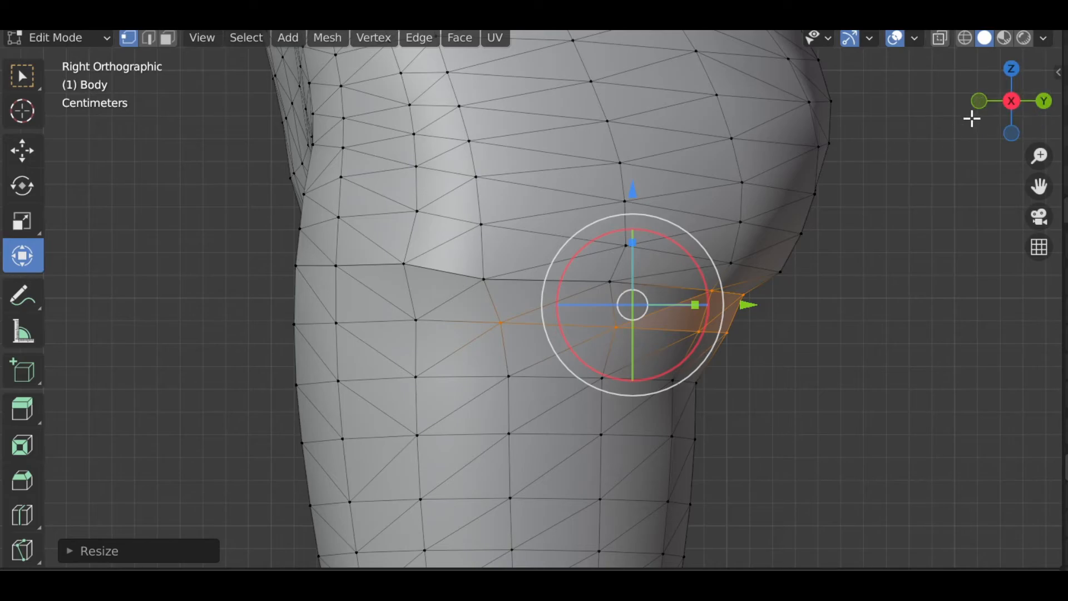
pyautogui.click(979, 104)
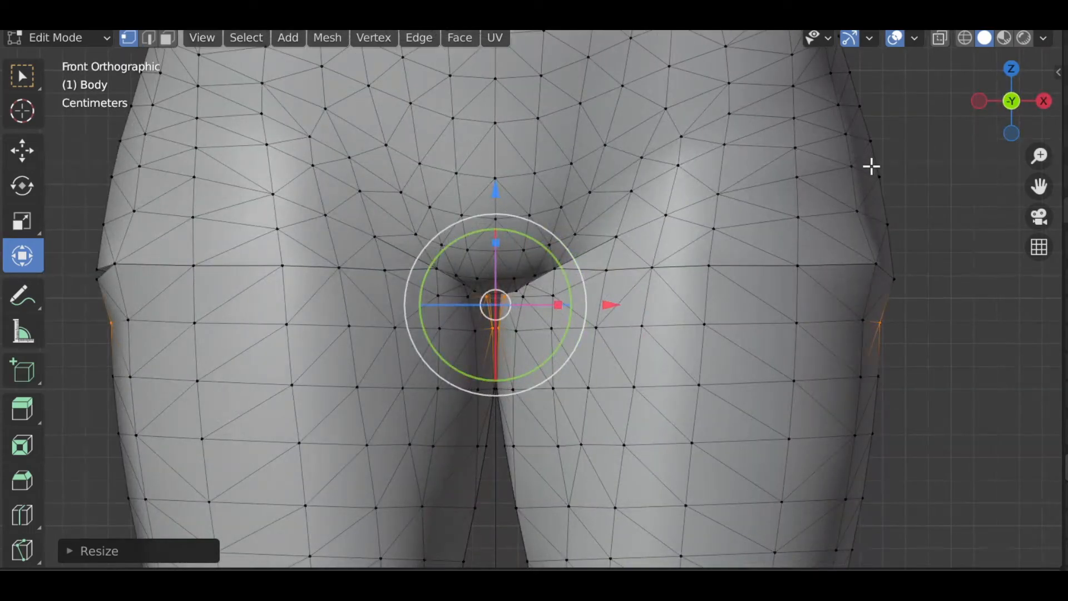
# In left view, deselect all, select a vertex on the buttocks' lower crease and move it slightly up and outward.
pyautogui.moveTo(1039, 186); pyautogui.dragTo(1067, 199)
pyautogui.moveTo(490, 287); pyautogui.dragTo(496, 291)
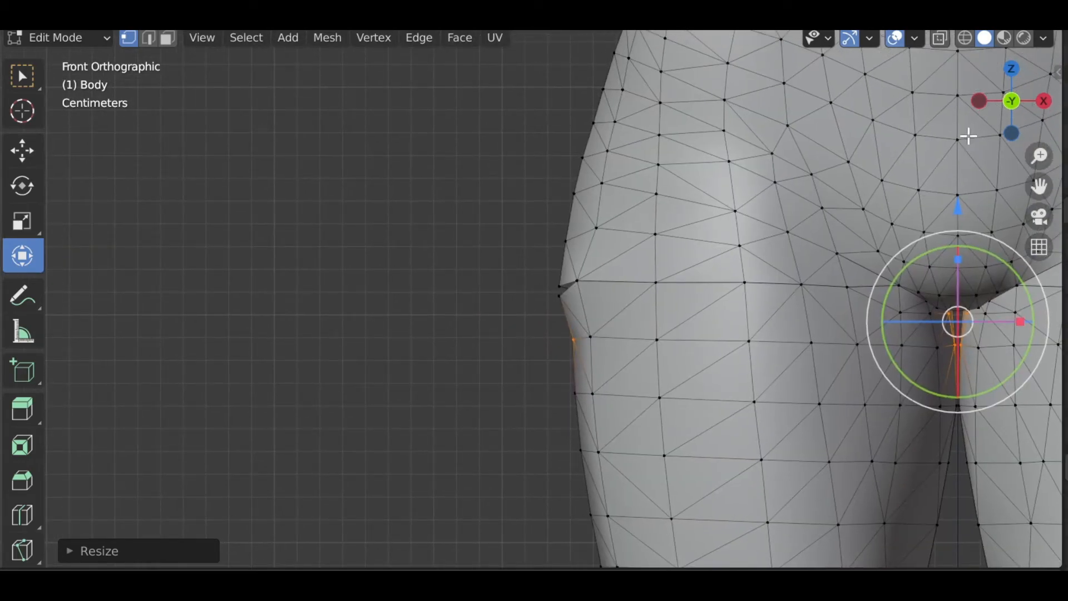
pyautogui.click(978, 102)
pyautogui.scroll(2, 675, 333)
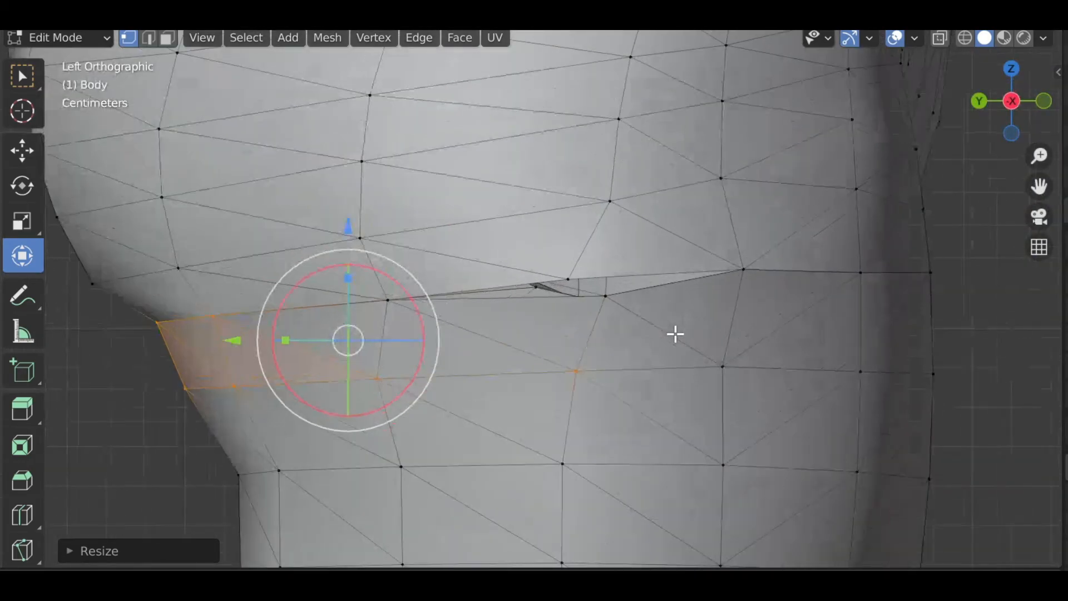
pyautogui.scroll(2, 675, 334)
pyautogui.hotkey('alt', 'a')
pyautogui.click(640, 297)
pyautogui.moveTo(640, 296); pyautogui.dragTo(589, 275)
pyautogui.scroll(-1, 937, 189)
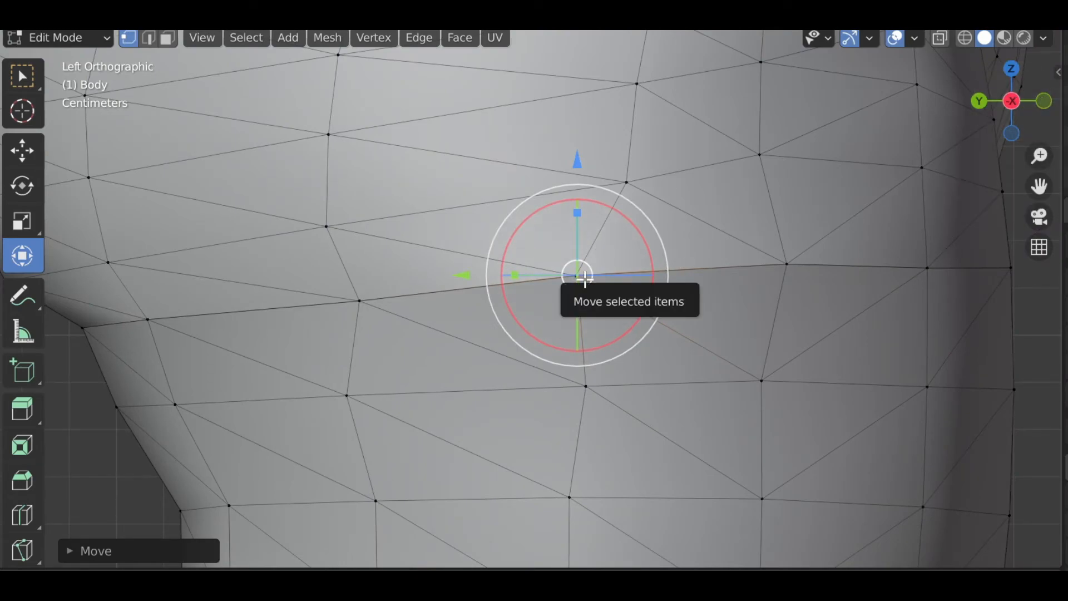
# In back view, select a vertex at the outer end of the lower crease and move it along X and Y.
pyautogui.click(1037, 102)
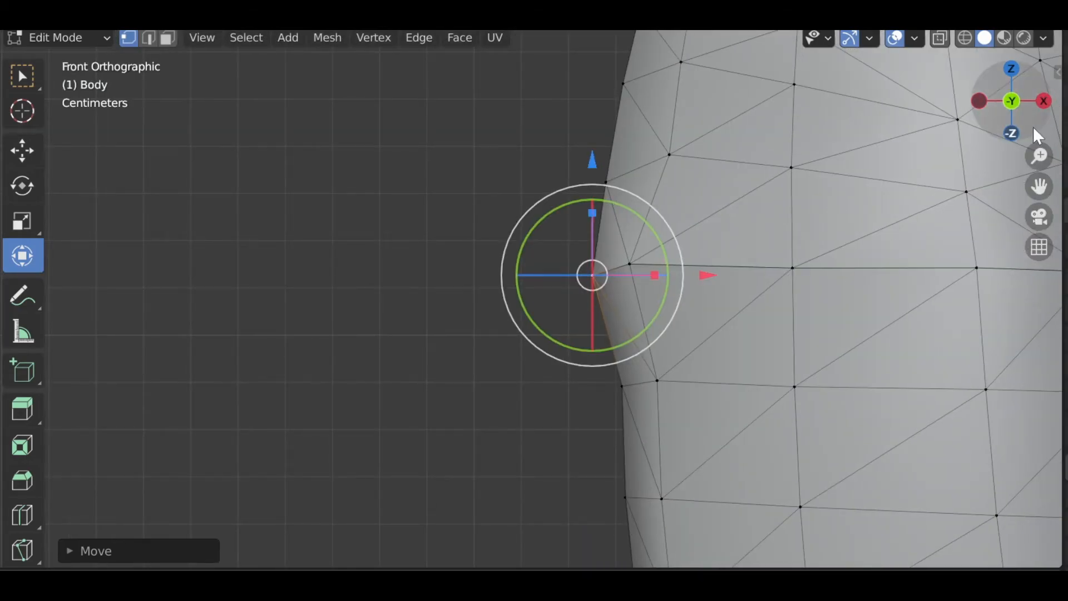
pyautogui.moveTo(1025, 118); pyautogui.dragTo(962, 119)
pyautogui.moveTo(890, 250); pyautogui.dragTo(838, 308, button='middle')
pyautogui.moveTo(1039, 187); pyautogui.dragTo(1040, 188)
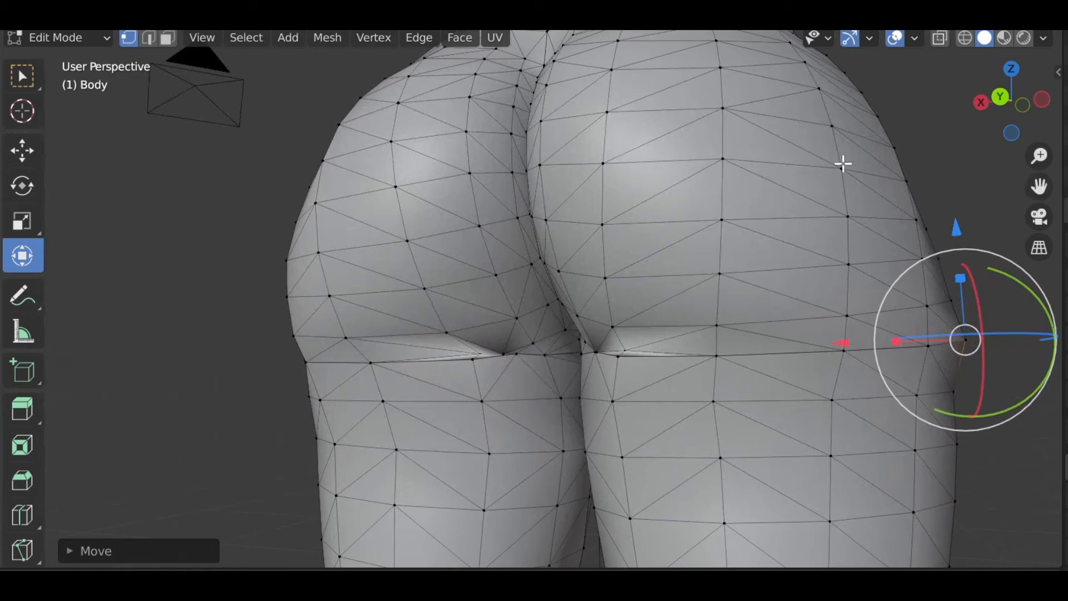
pyautogui.moveTo(999, 119); pyautogui.dragTo(1028, 118)
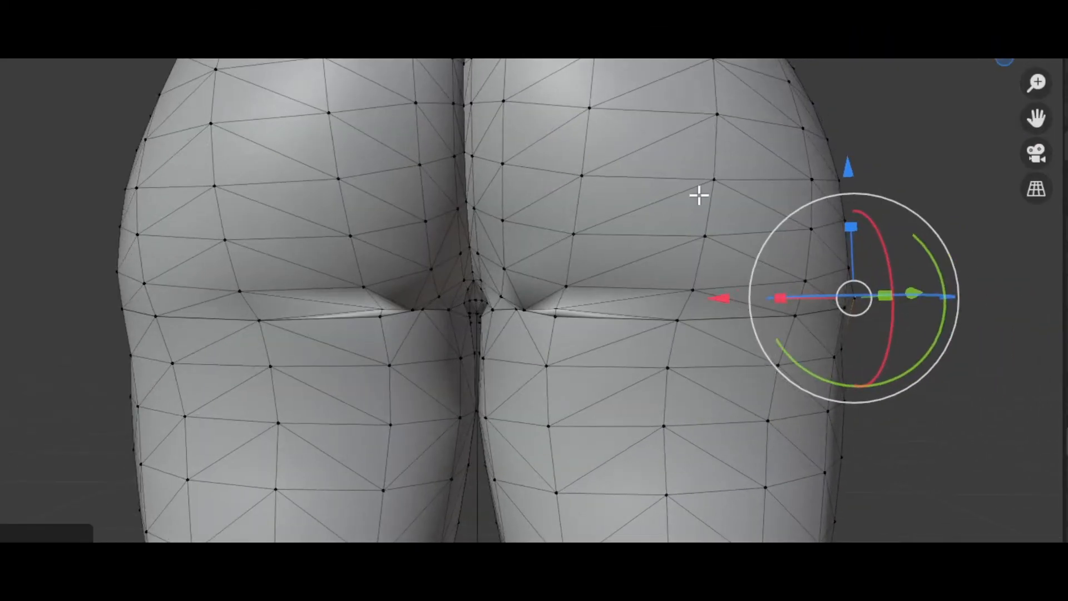
pyautogui.scroll(5, 615, 289)
pyautogui.click(641, 394)
pyautogui.click(344, 386)
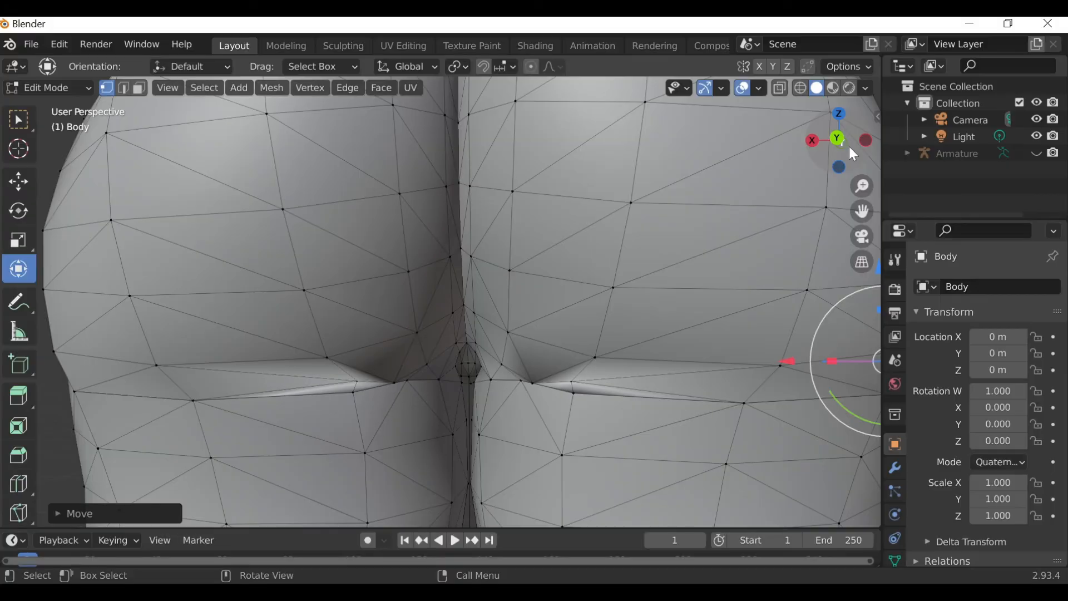
pyautogui.moveTo(850, 147); pyautogui.dragTo(778, 157)
pyautogui.click(574, 379)
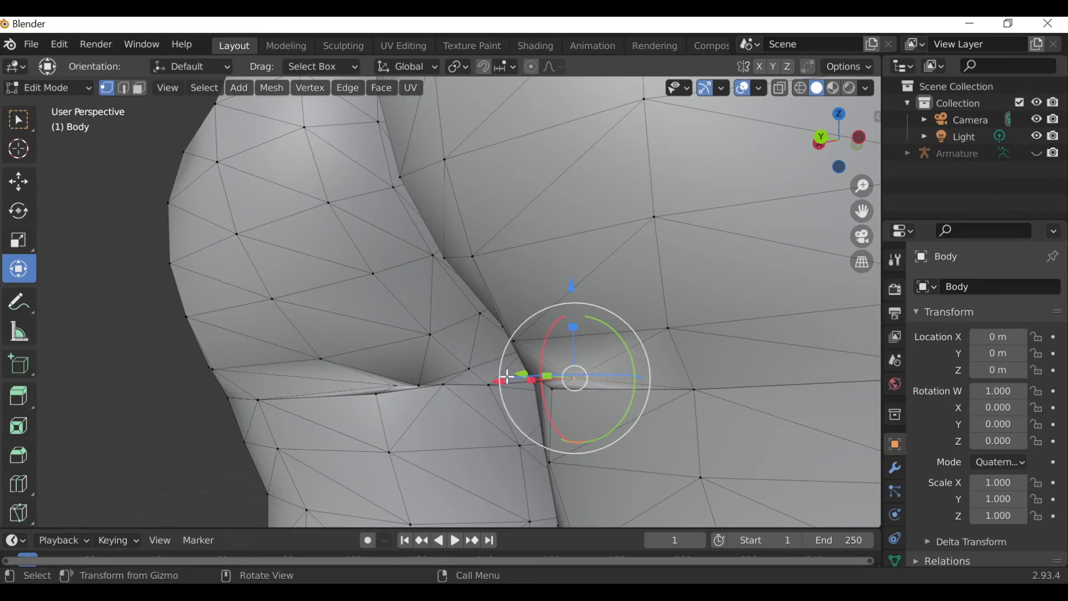
pyautogui.moveTo(514, 375); pyautogui.dragTo(487, 374)
pyautogui.moveTo(813, 155); pyautogui.dragTo(726, 160)
pyautogui.moveTo(608, 379); pyautogui.dragTo(635, 393)
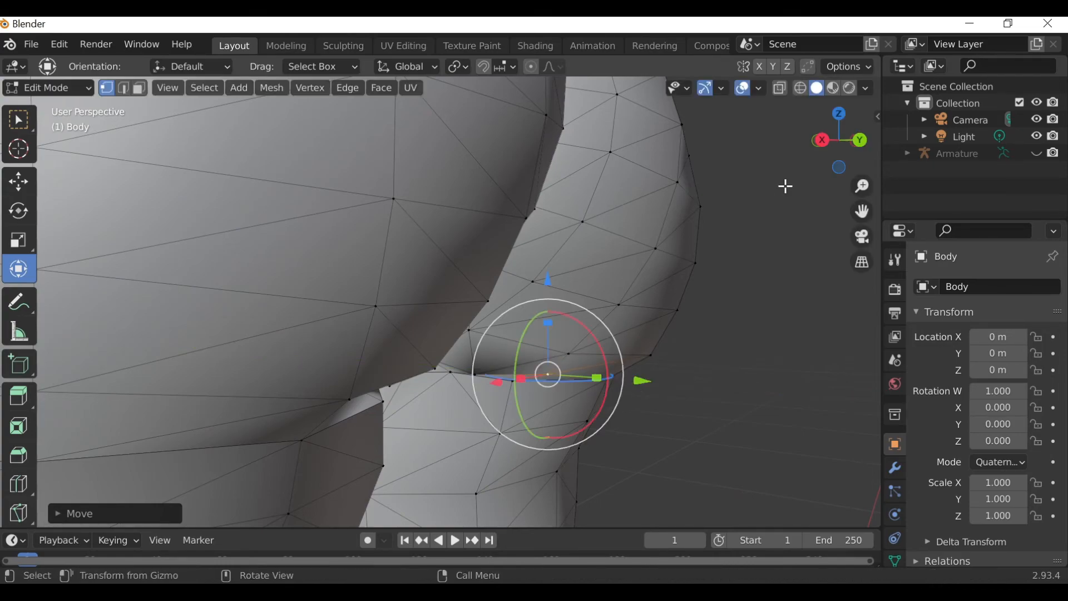
pyautogui.moveTo(831, 156); pyautogui.dragTo(770, 145)
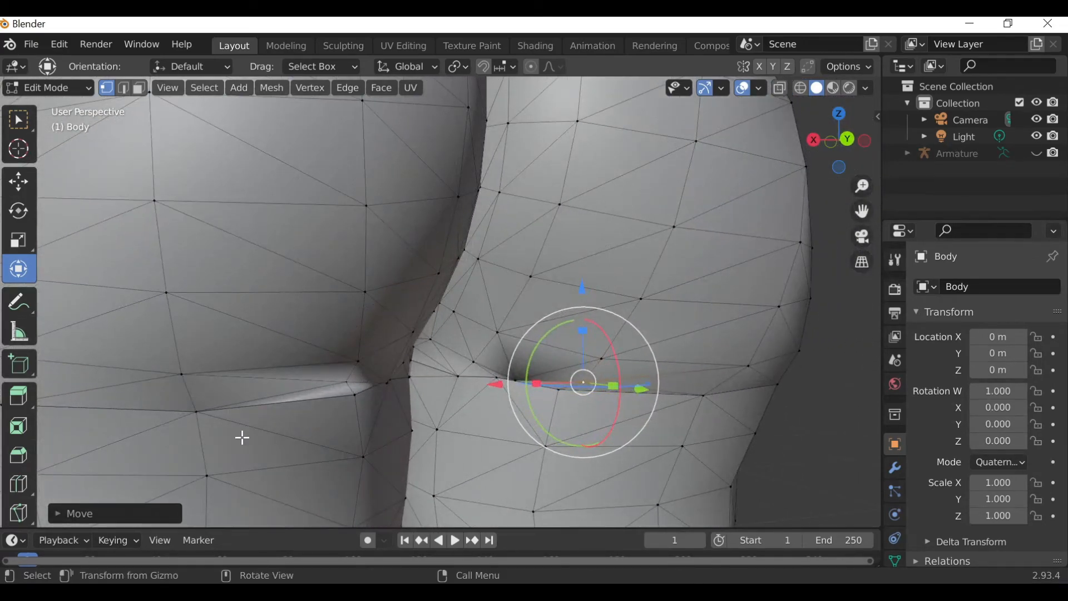
# Select the vertex at the inner end of the lower crease and move it along Y.
pyautogui.click(349, 383)
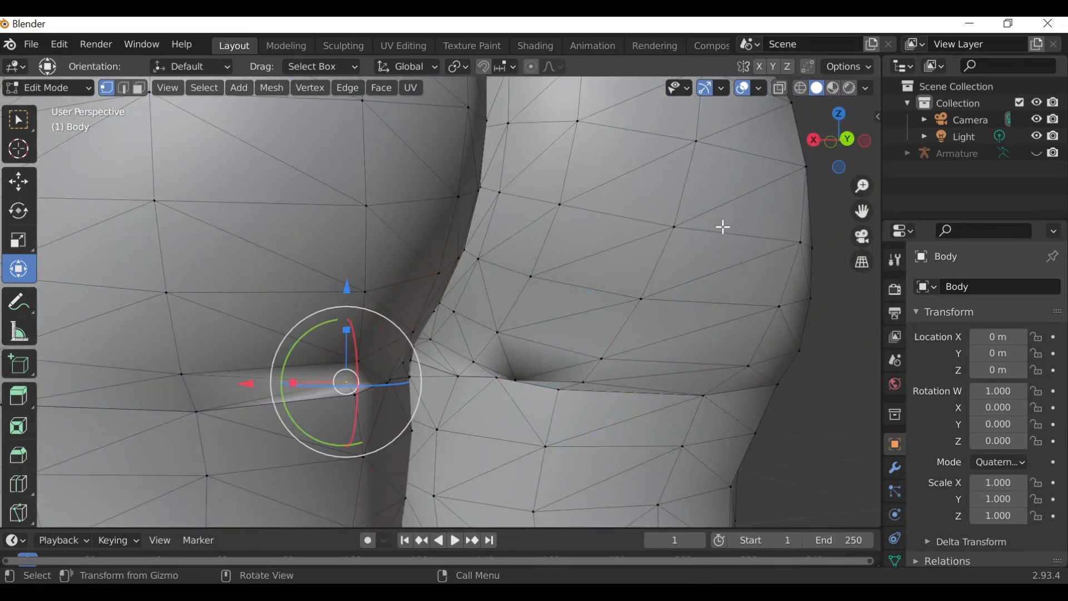
pyautogui.moveTo(835, 138); pyautogui.dragTo(768, 209)
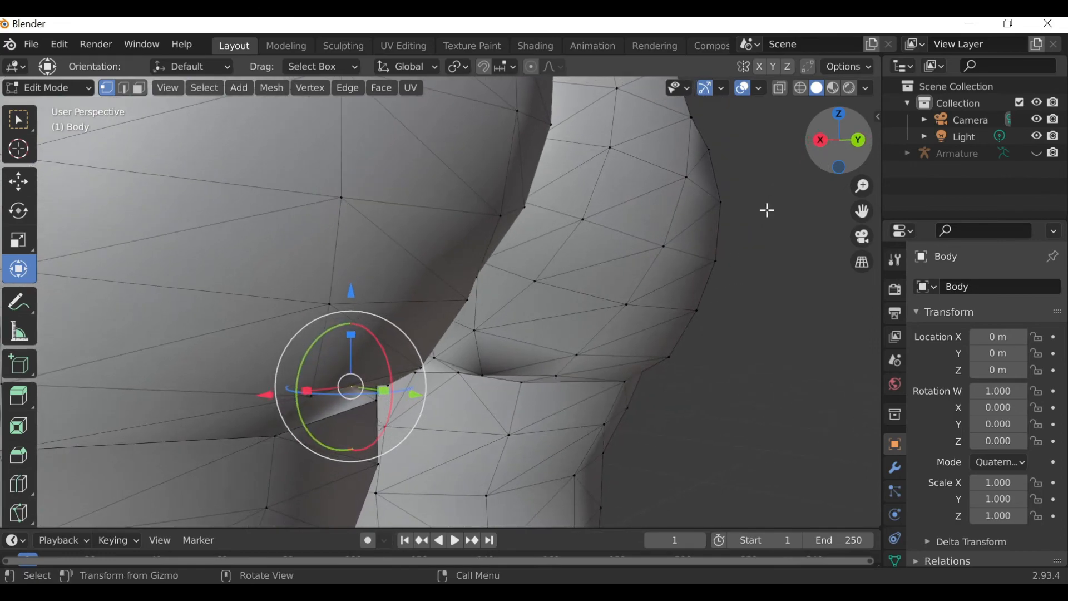
pyautogui.moveTo(411, 395); pyautogui.dragTo(445, 405)
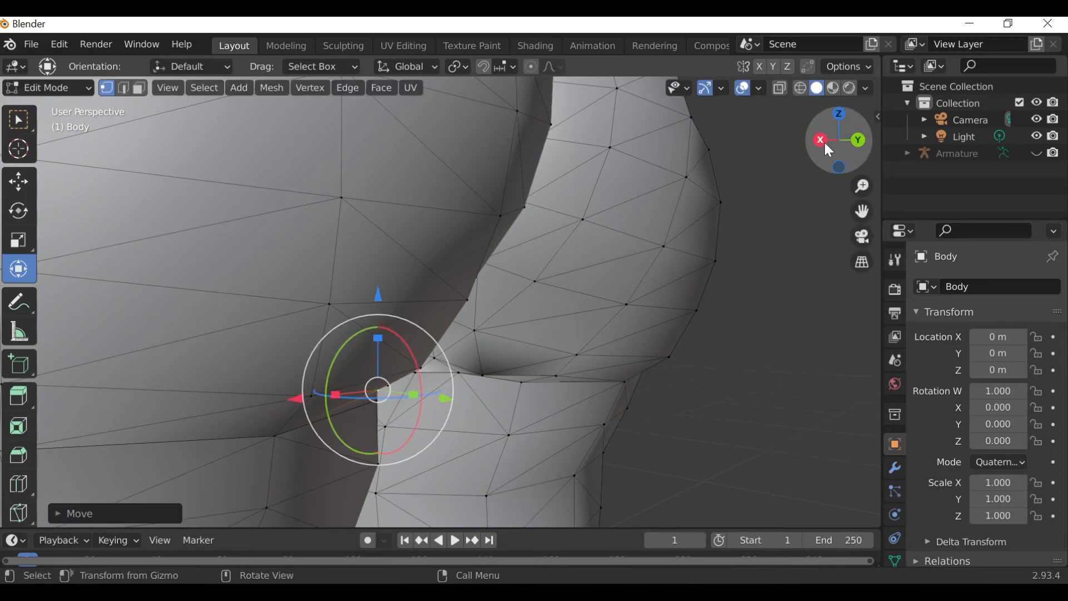
# Inspect the edited lower crease from back and front views, zooming out to the whole body.
pyautogui.moveTo(829, 149); pyautogui.dragTo(815, 138)
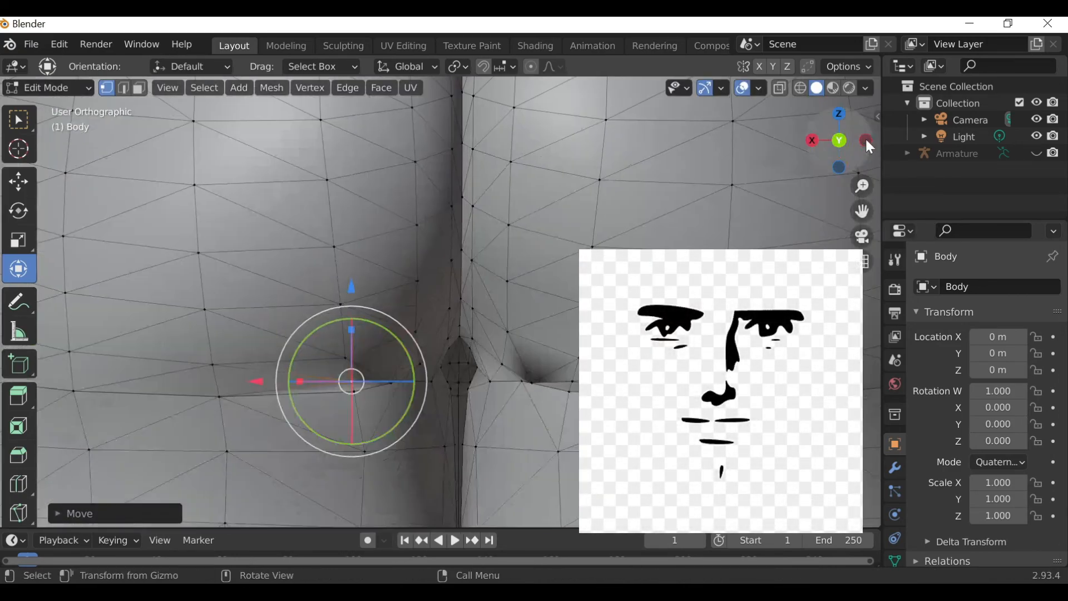
pyautogui.click(865, 139)
pyautogui.scroll(-5, 711, 221)
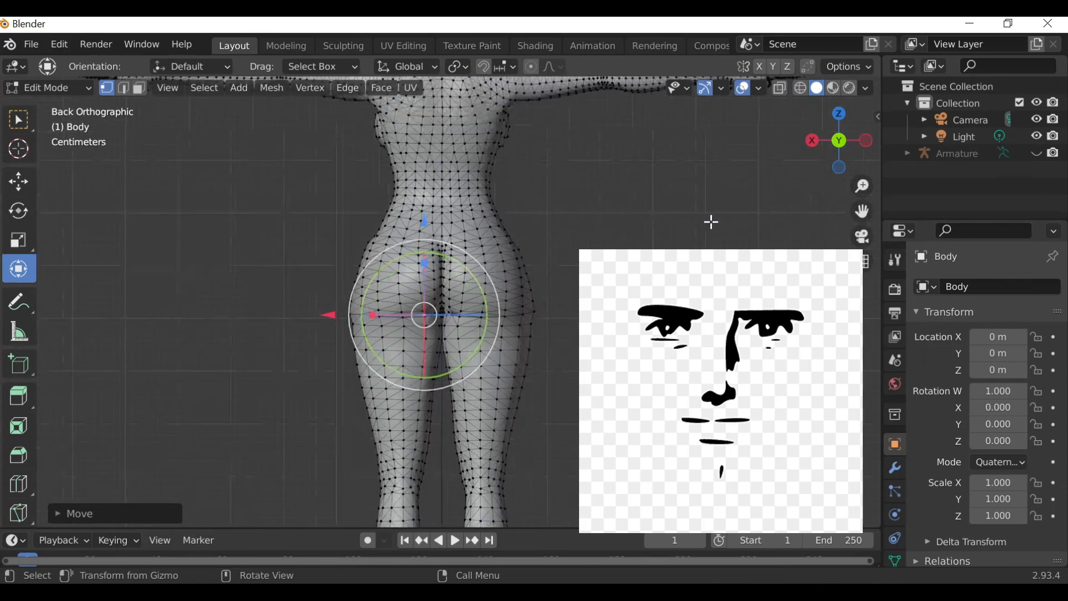
pyautogui.scroll(5, 712, 222)
pyautogui.moveTo(814, 139); pyautogui.dragTo(817, 147)
pyautogui.press('KP_1')
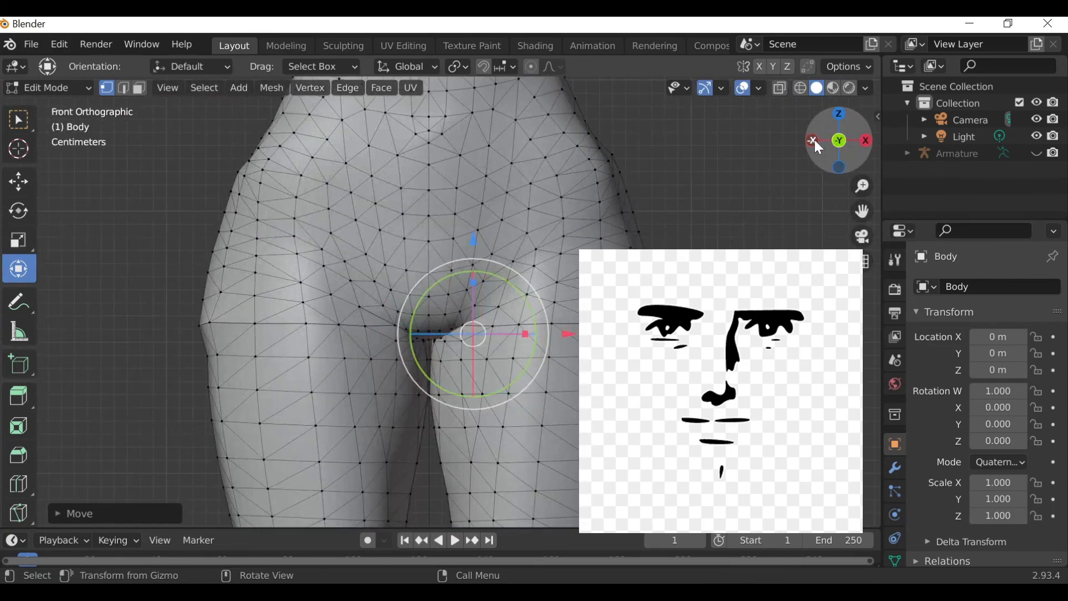
pyautogui.scroll(-3, 766, 190)
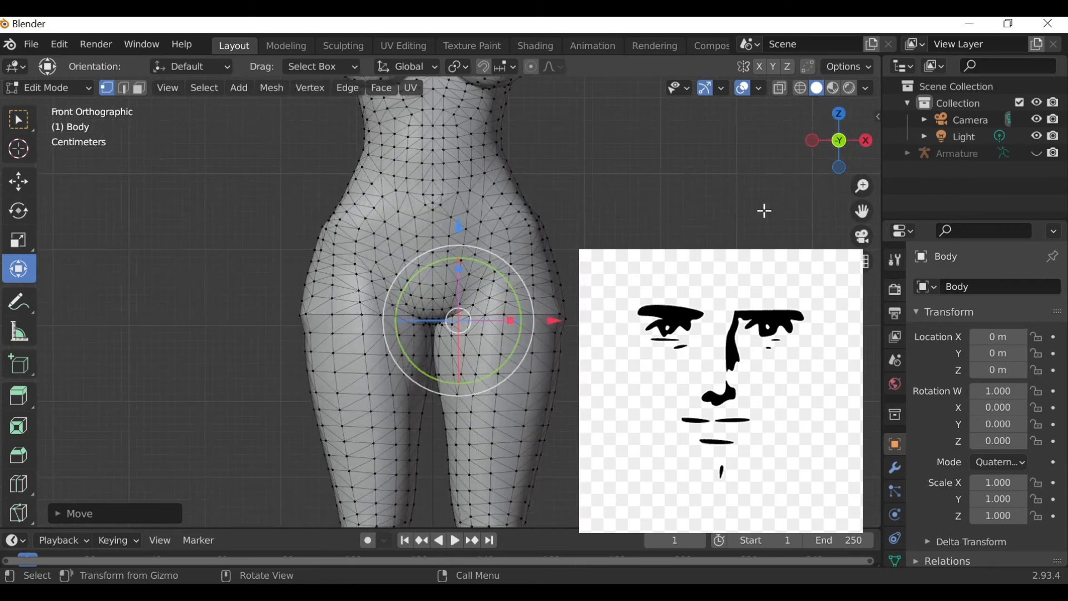
pyautogui.moveTo(863, 211); pyautogui.dragTo(867, 267)
pyautogui.click(740, 173)
pyautogui.scroll(-3, 741, 173)
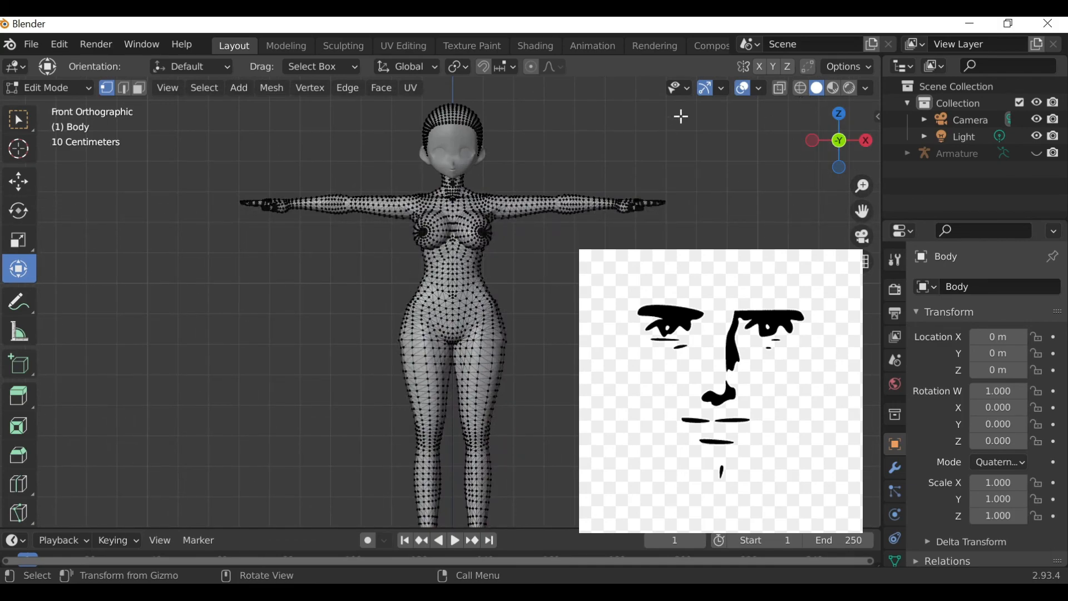
# Switch to Object Mode and examine the hips and thighs from front and angled views.
pyautogui.click(35, 86)
pyautogui.click(67, 106)
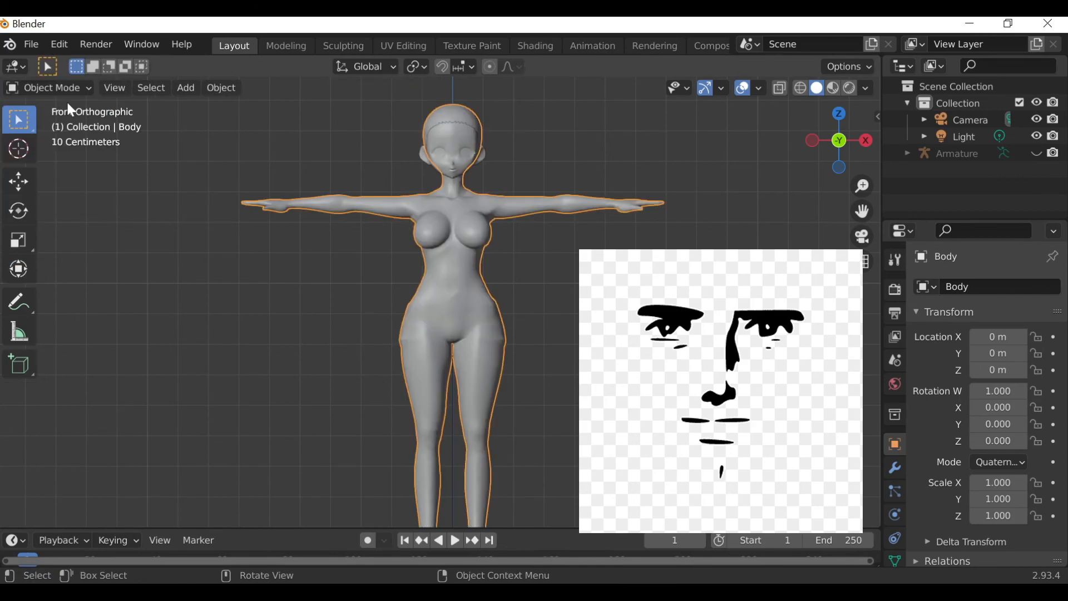
pyautogui.click(710, 246)
pyautogui.scroll(1, 439, 300)
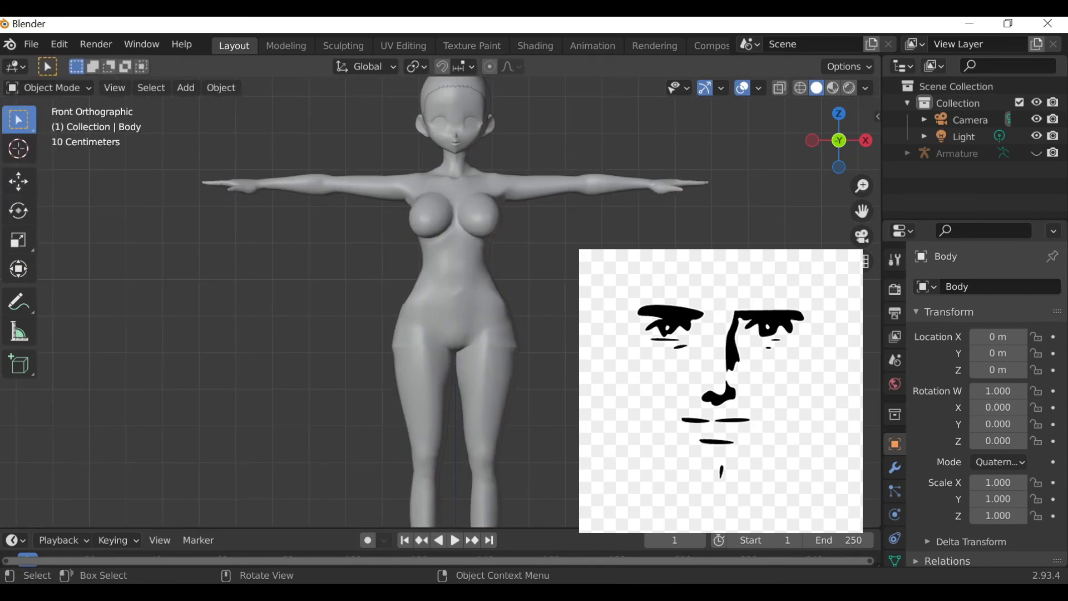
pyautogui.scroll(3, 439, 305)
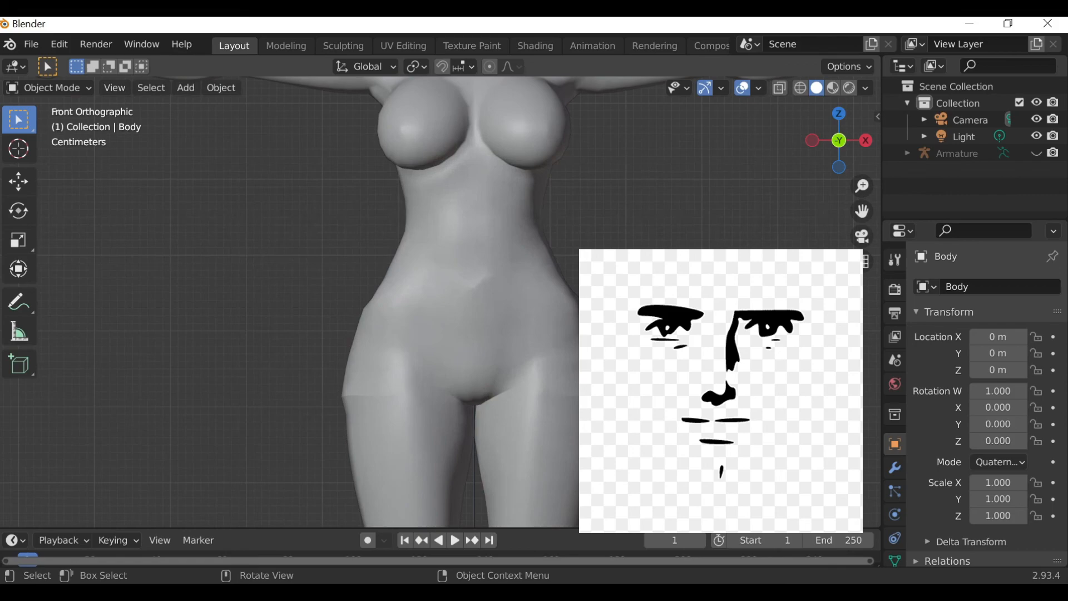
pyautogui.moveTo(822, 161); pyautogui.dragTo(807, 159)
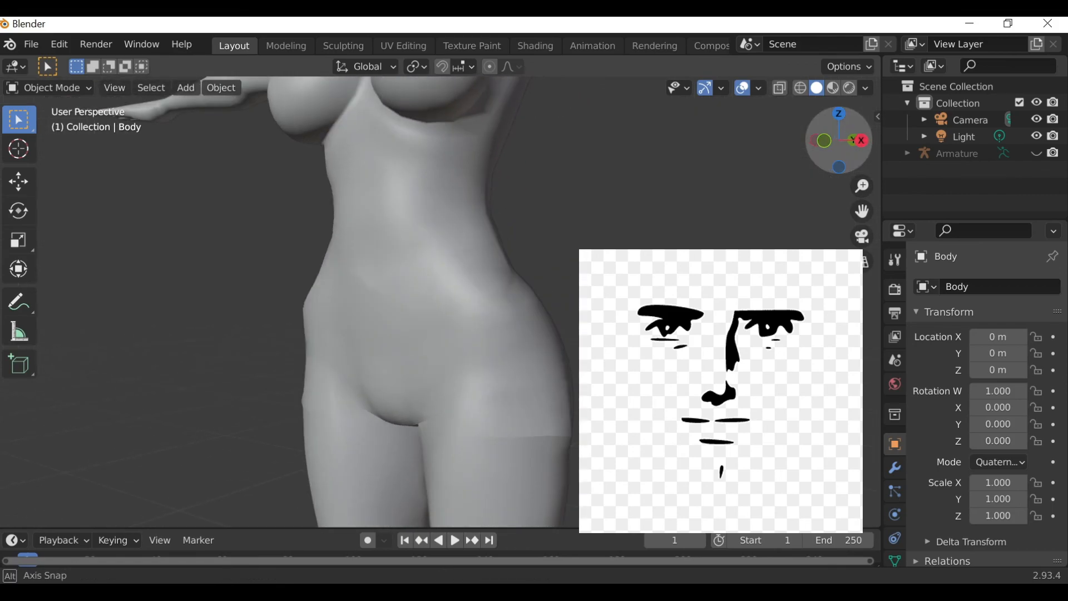
# Briefly enter Edit Mode to review the whole mesh, then return to Object Mode and view the full body.
pyautogui.click(49, 87)
pyautogui.click(45, 126)
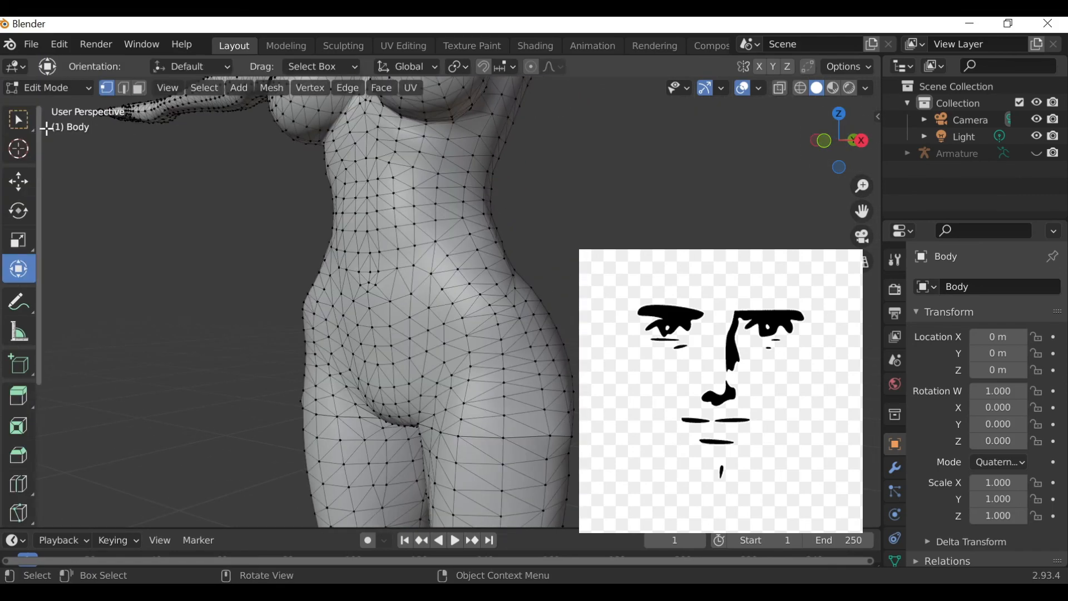
pyautogui.moveTo(817, 160)
pyautogui.mouseDown()
pyautogui.moveTo(755, 161)
pyautogui.moveTo(842, 166)
pyautogui.moveTo(813, 172)
pyautogui.mouseUp()
pyautogui.scroll(-4, 689, 224)
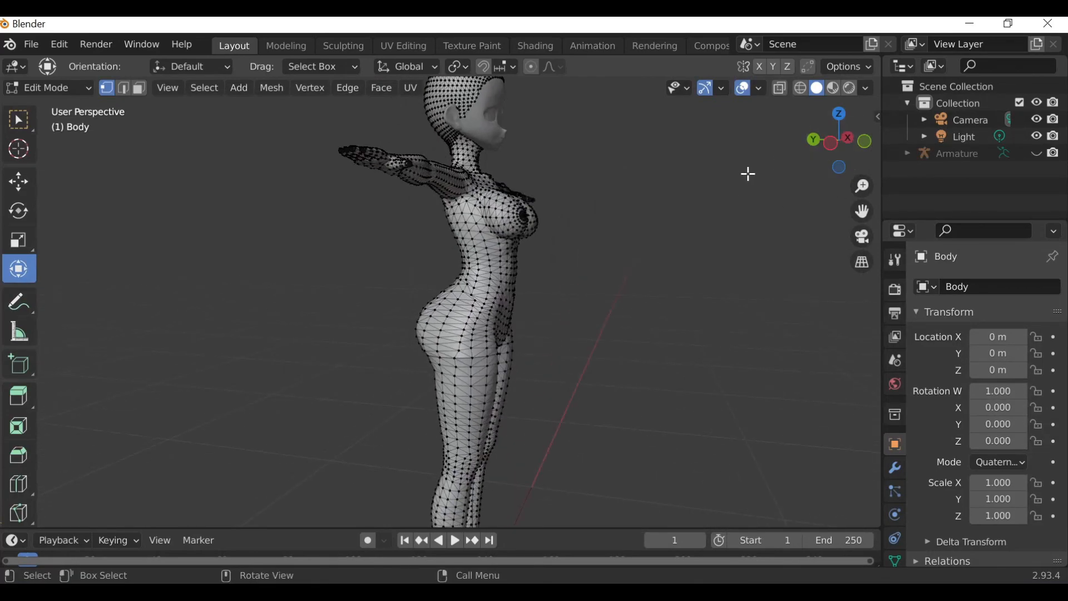
pyautogui.scroll(-3, 746, 172)
pyautogui.click(865, 141)
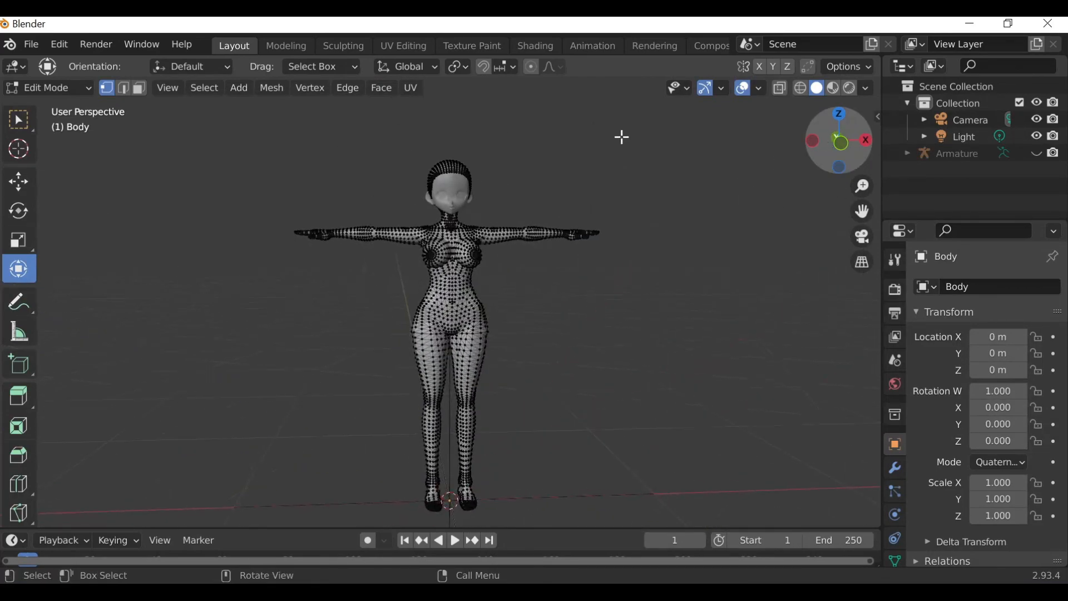
pyautogui.click(56, 88)
pyautogui.click(72, 110)
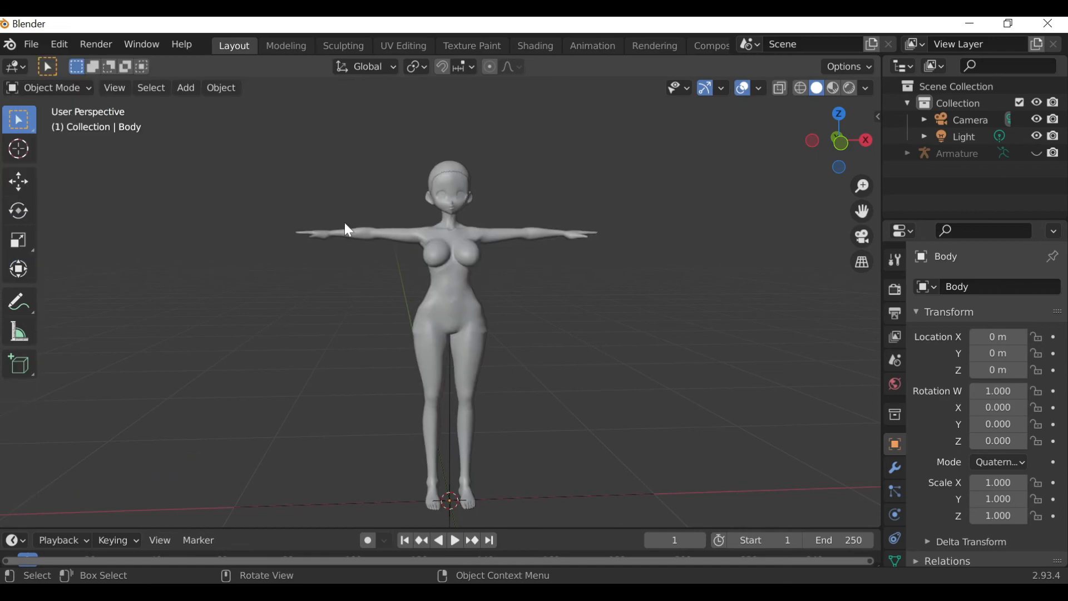
pyautogui.scroll(5, 345, 222)
pyautogui.moveTo(820, 154); pyautogui.dragTo(806, 155)
pyautogui.scroll(-1, 806, 250)
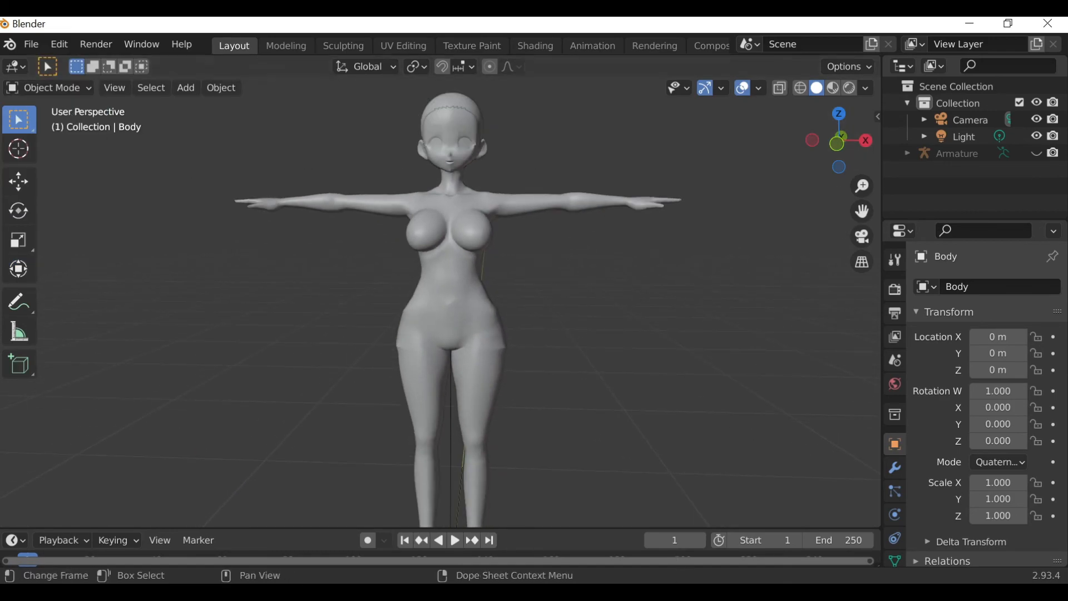